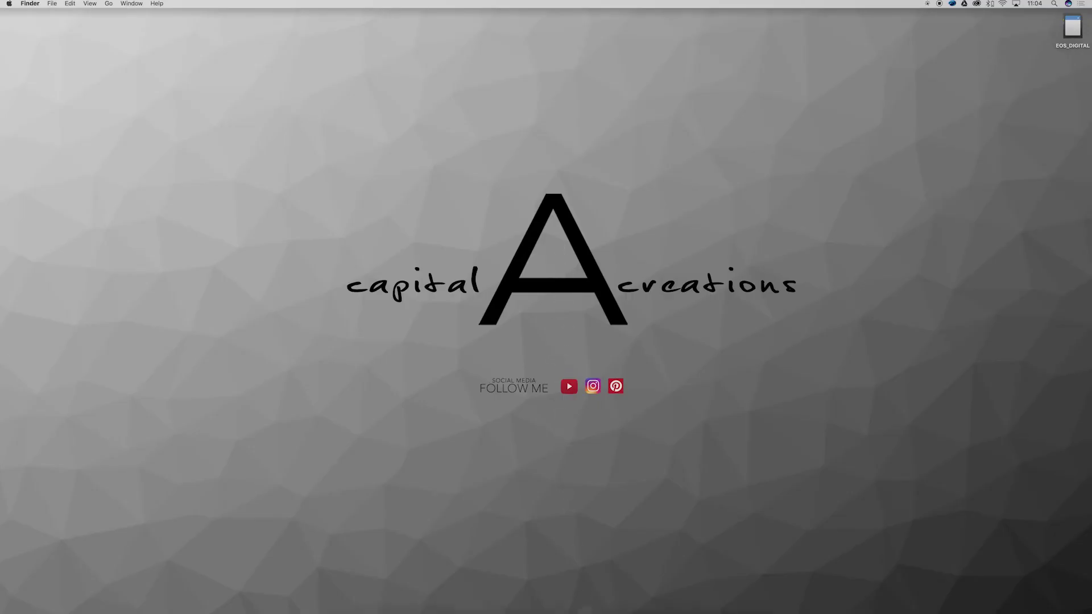
# Step: Bring Photoshop forward with Streetscape.psd open, showing its linework and colour swatches
pyautogui.click(598, 603)
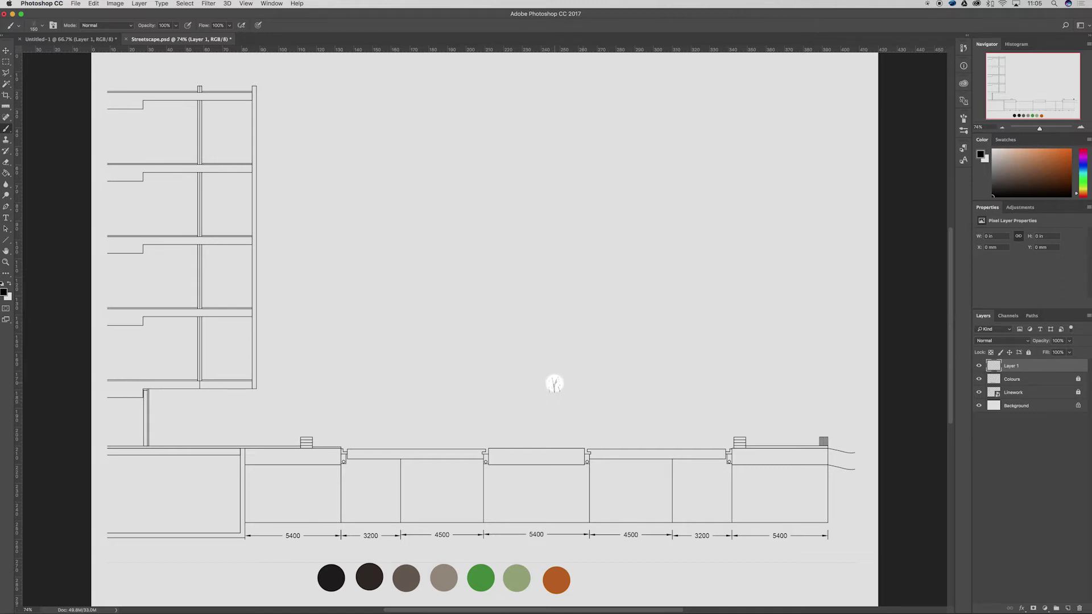
pyautogui.press('m')
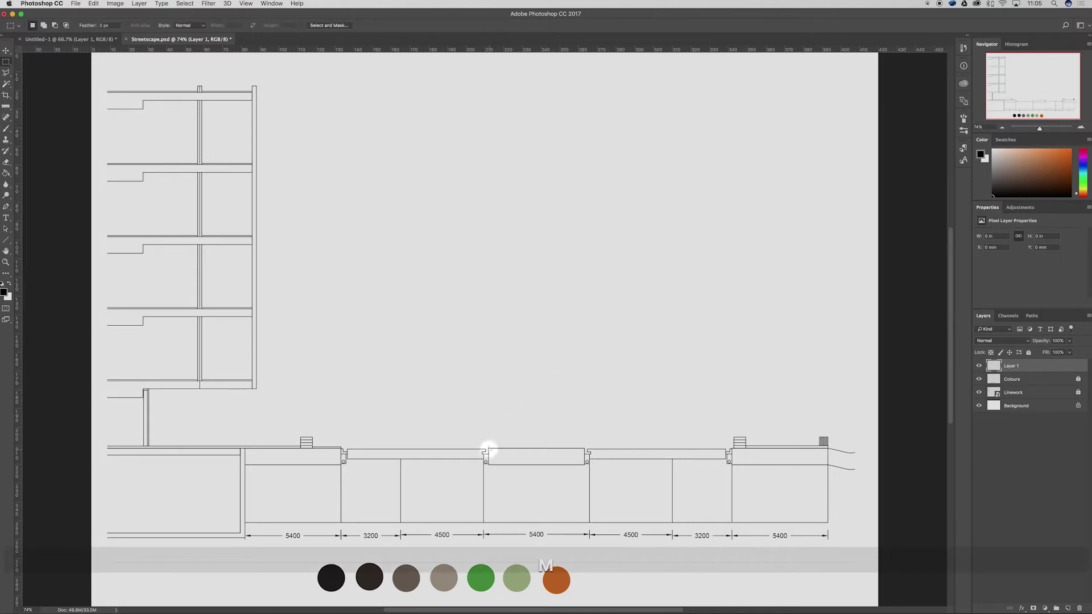
pyautogui.moveTo(488, 450); pyautogui.dragTo(586, 464)
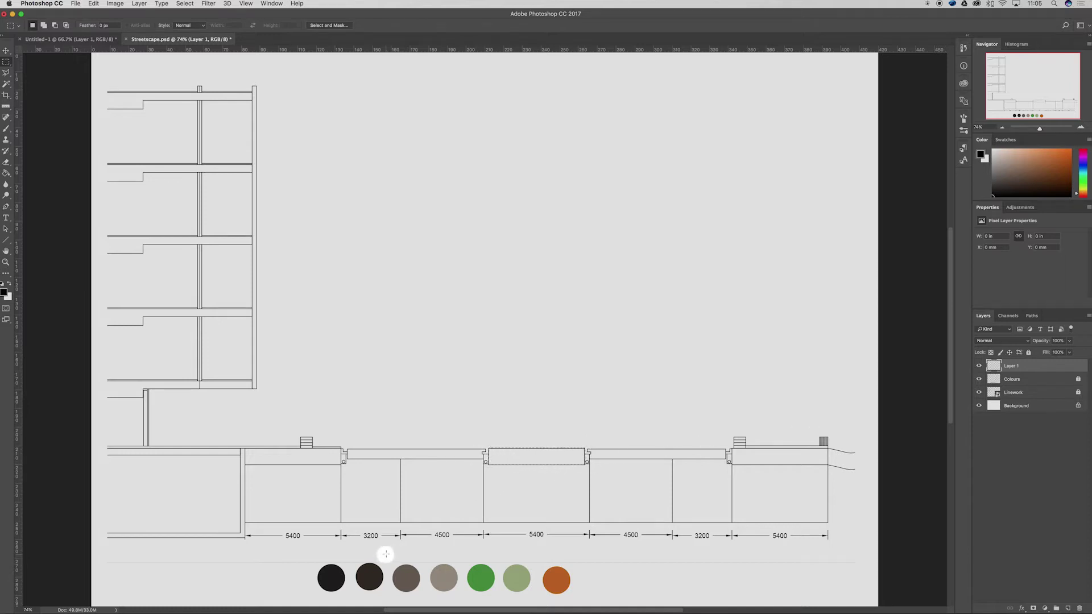
pyautogui.press('g')
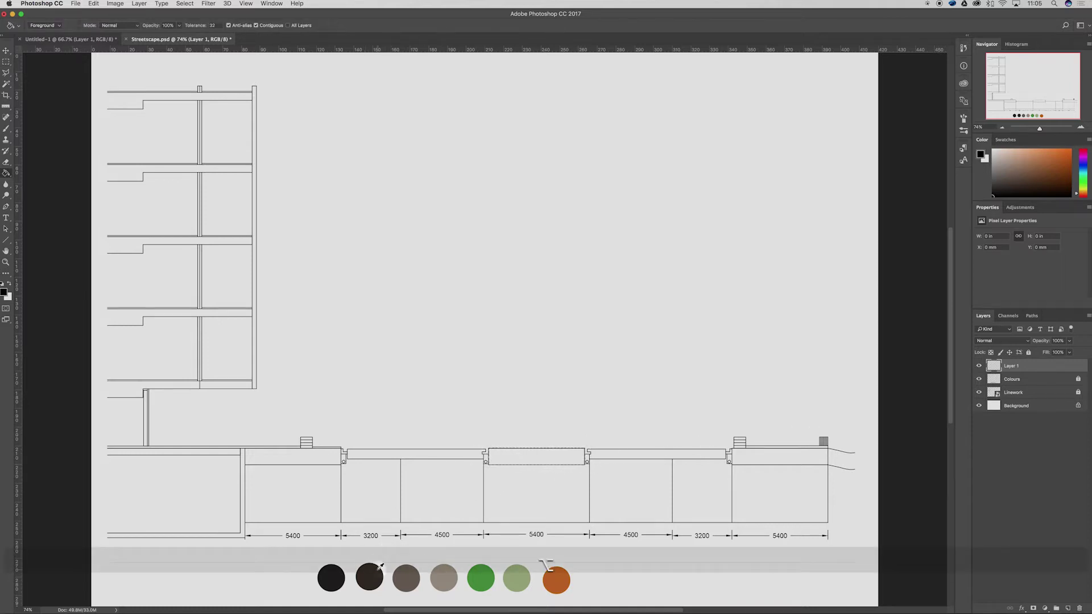
pyautogui.keyDown('alt'); pyautogui.click(379, 569); pyautogui.keyUp('alt')
pyautogui.click(531, 458)
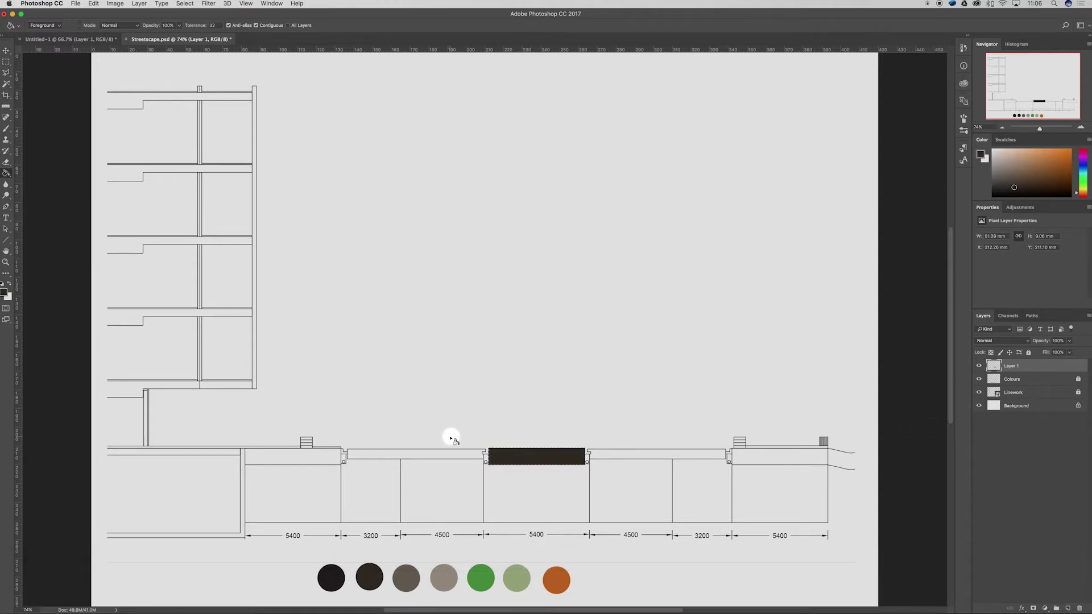
pyautogui.press('alt+super+z')
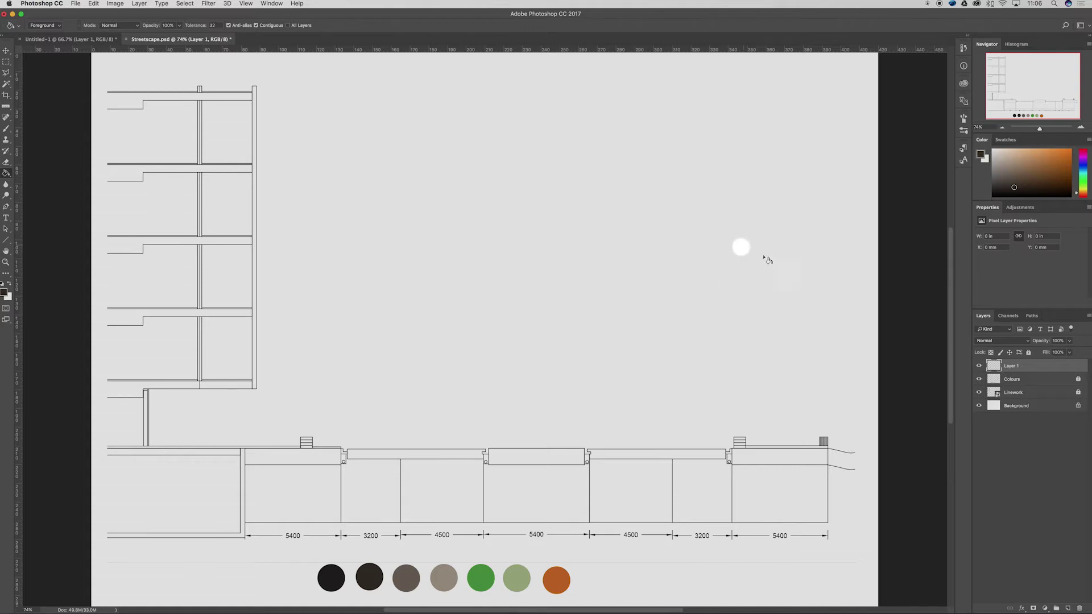
# Step: Group the Background, Linework and Colours layers into Group 1
pyautogui.click(1041, 446)
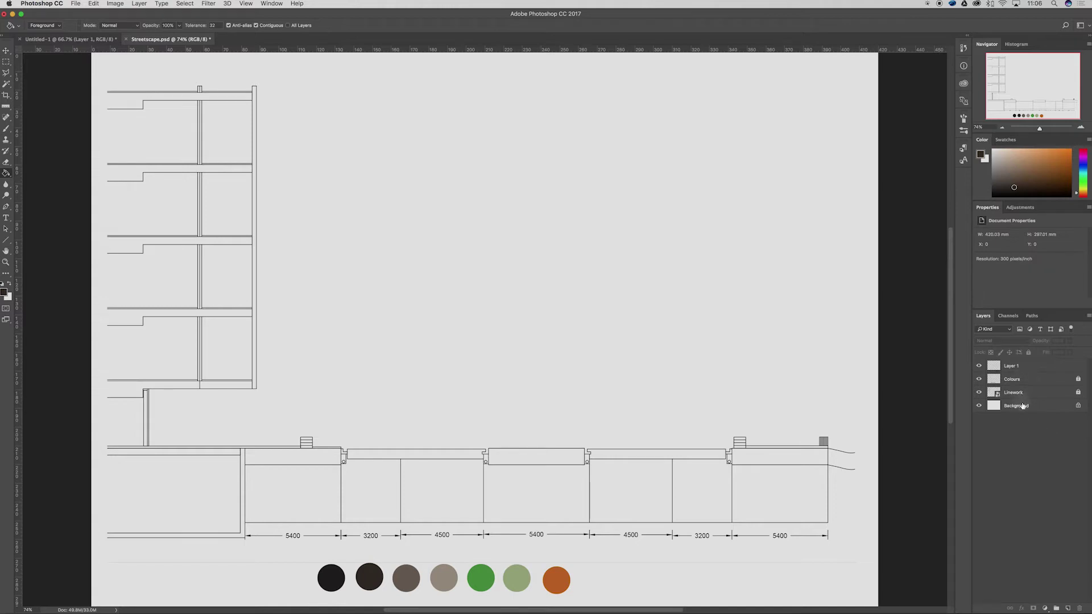
pyautogui.click(1024, 407)
pyautogui.keyDown('shift'); pyautogui.click(1027, 379); pyautogui.keyUp('shift')
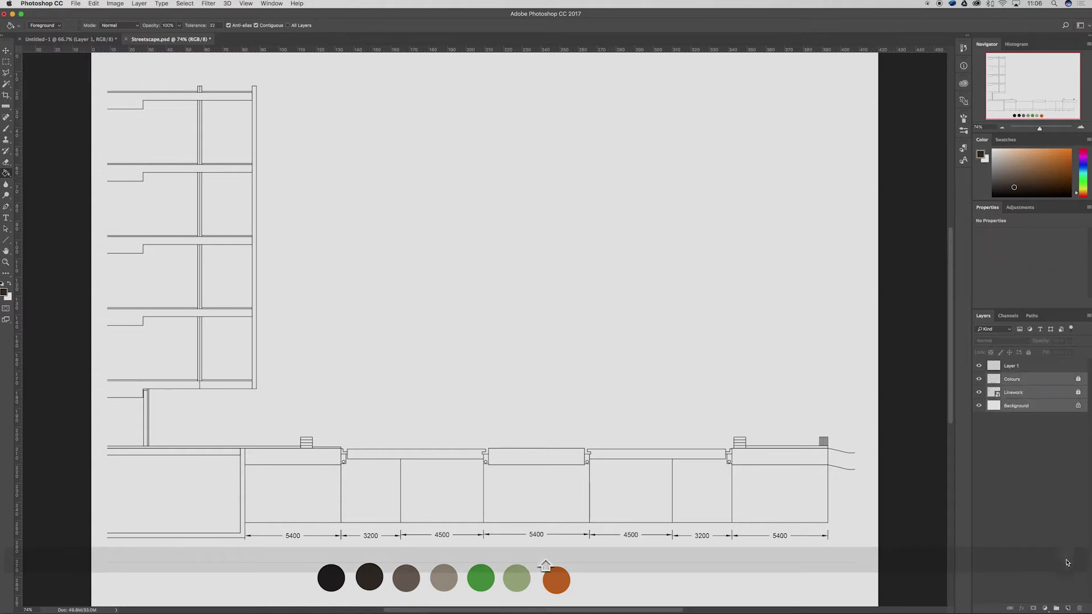
pyautogui.click(1057, 607)
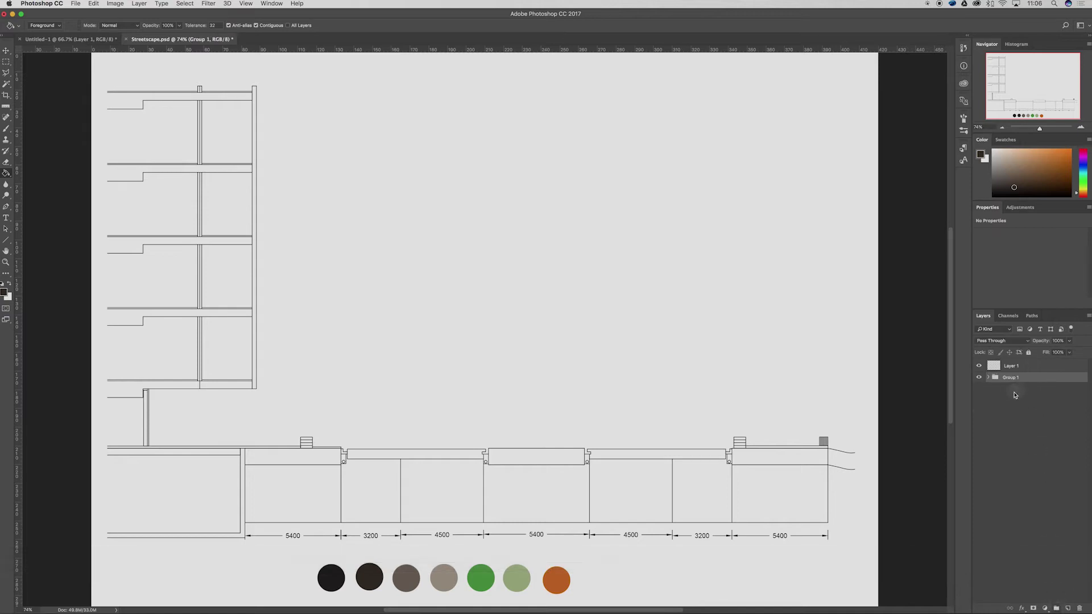
# Step: Duplicate the Linework layer, move the copy above Group 1, and collapse the group
pyautogui.click(988, 378)
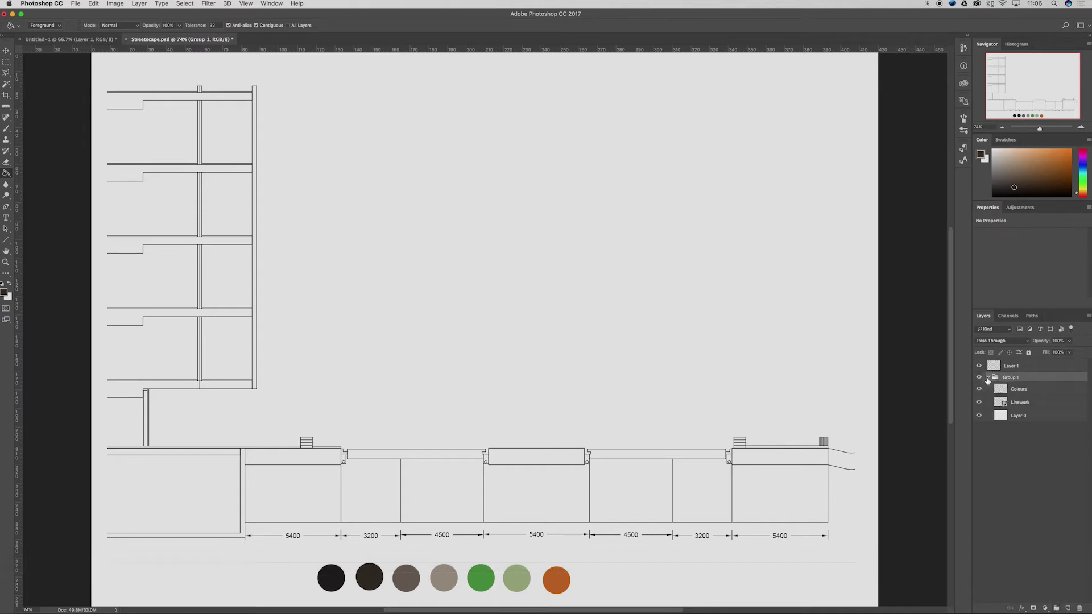
pyautogui.click(1026, 402)
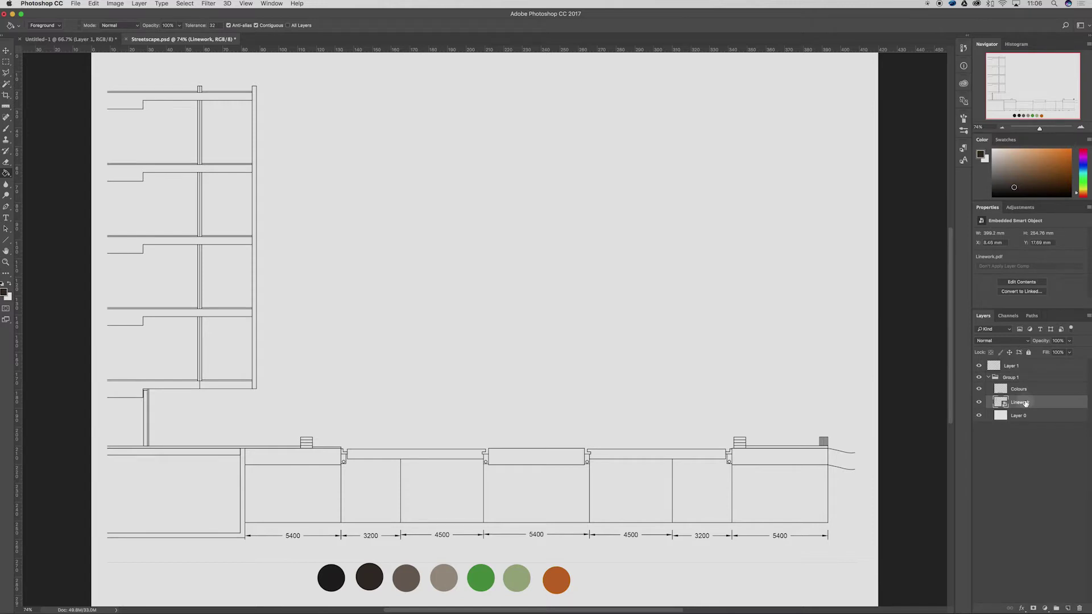
pyautogui.press('super+j')
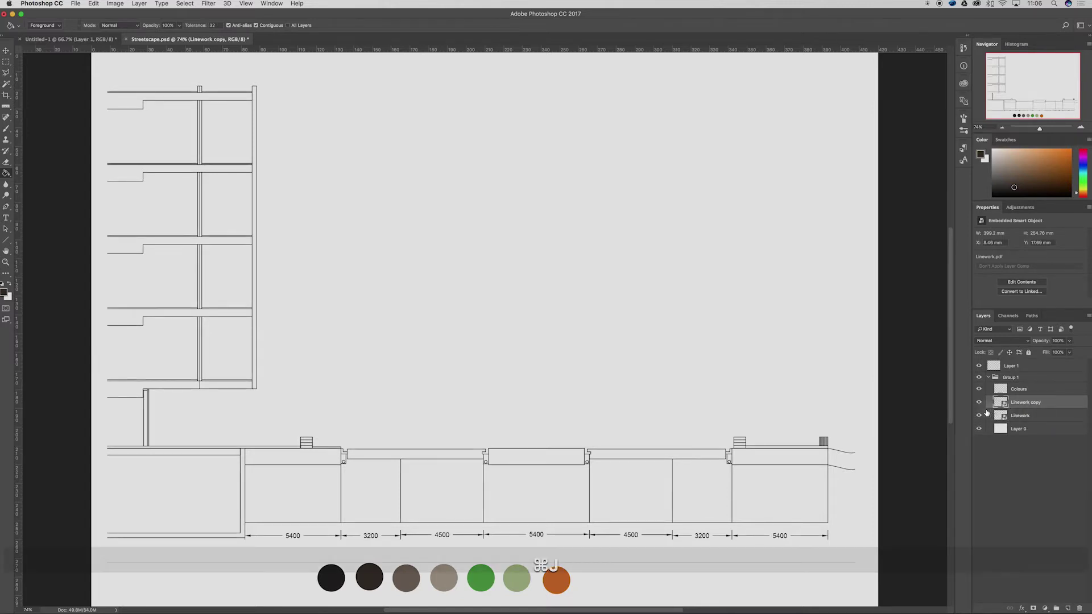
pyautogui.click(980, 415)
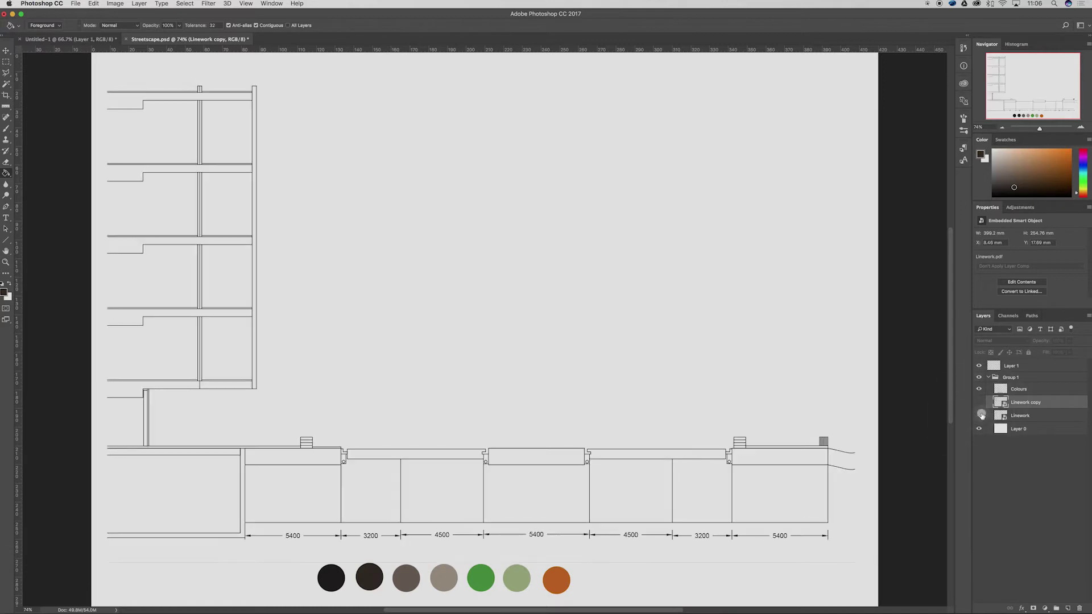
pyautogui.click(983, 415)
pyautogui.moveTo(1030, 407); pyautogui.dragTo(1014, 373)
pyautogui.click(988, 392)
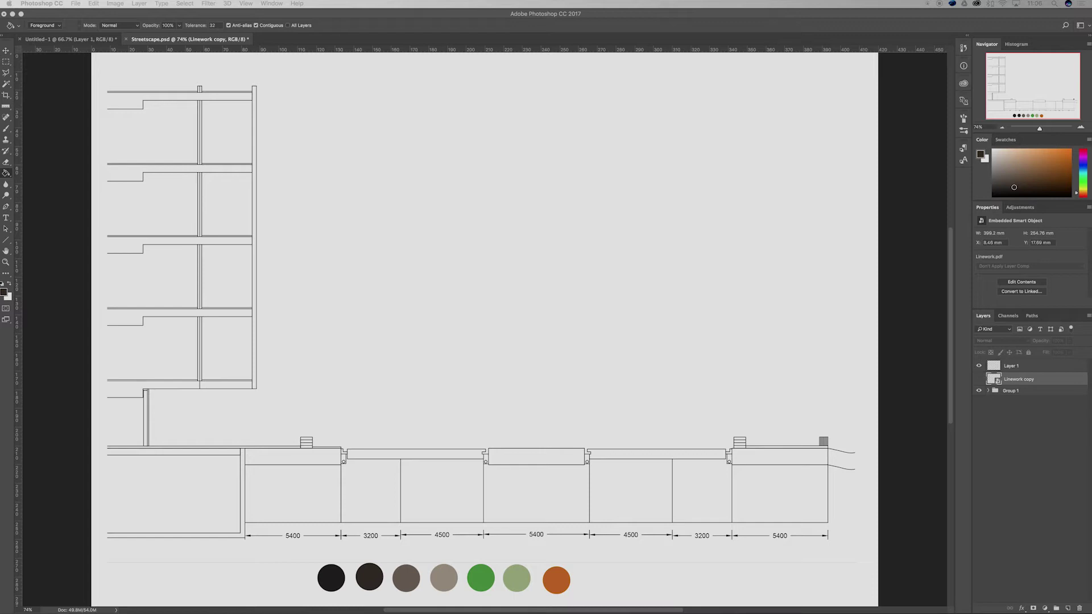
pyautogui.click(563, 14)
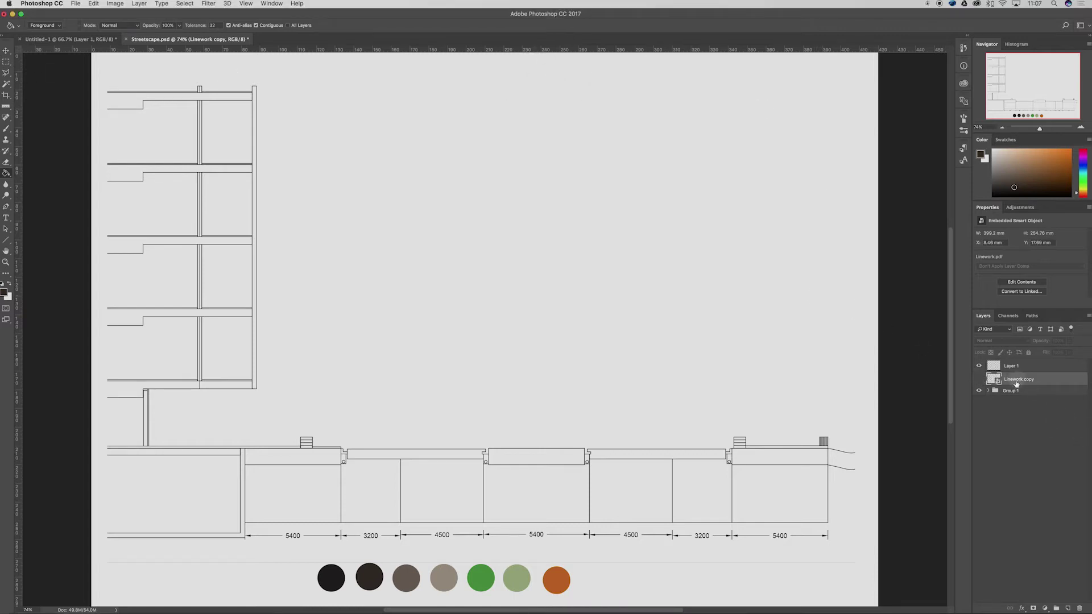
# Step: Make the Linework copy layer visible and rasterize it, with the Paint Bucket set to black
pyautogui.click(979, 379)
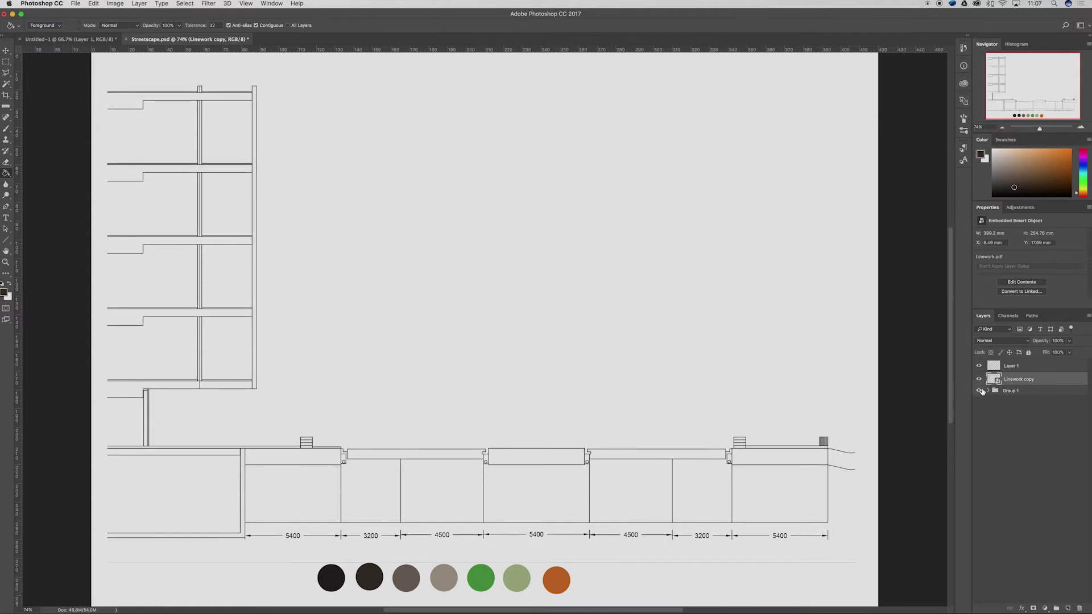
pyautogui.press('g')
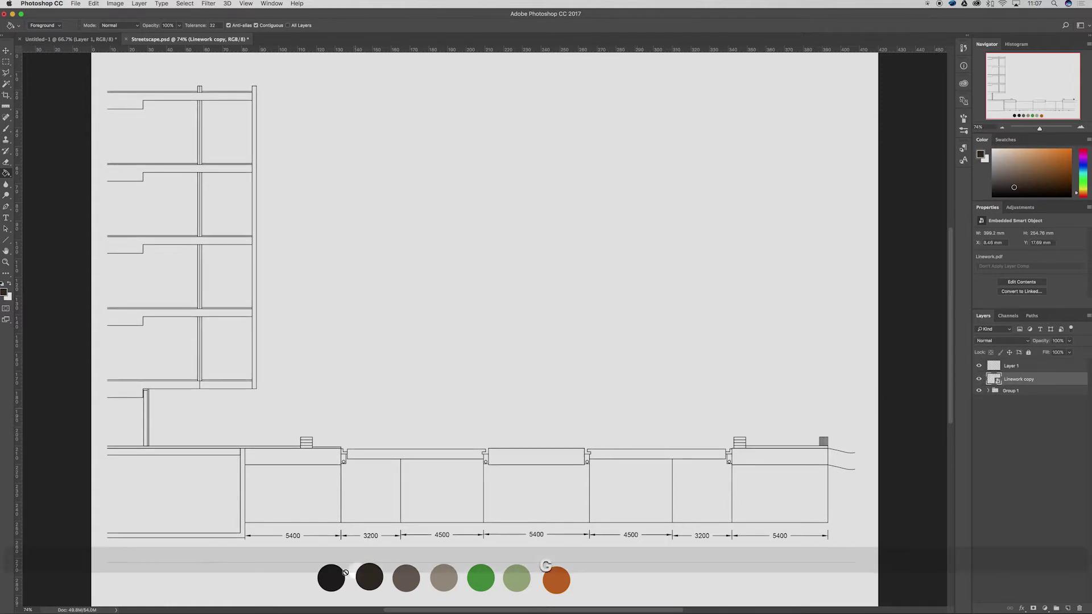
pyautogui.keyDown('alt'); pyautogui.click(336, 580); pyautogui.keyUp('alt')
pyautogui.rightClick(1014, 385)
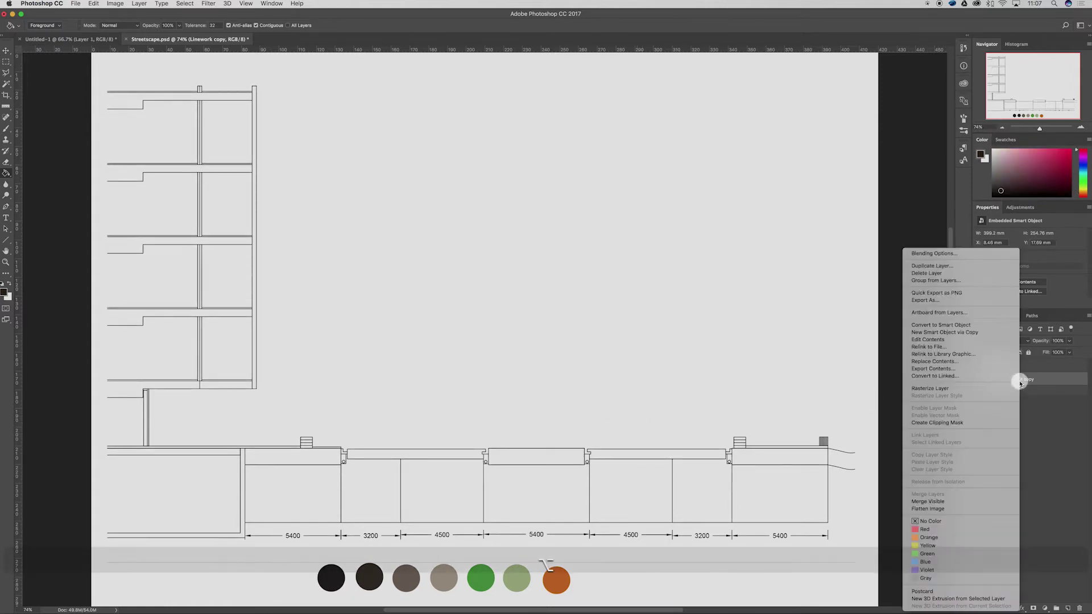
pyautogui.click(961, 388)
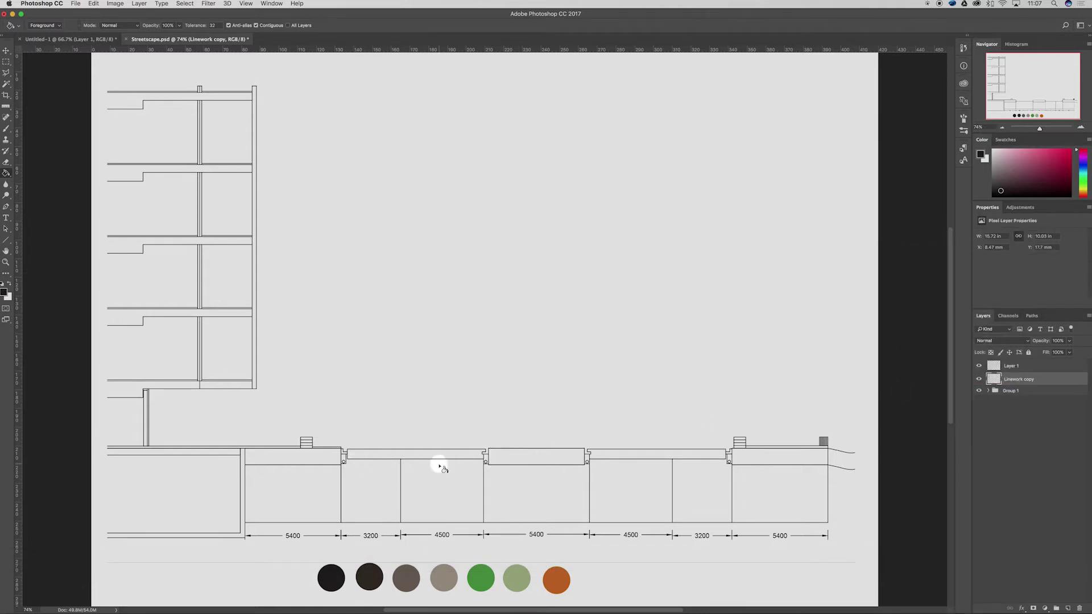
# Step: Fill the 3200–4500 top panels black and the three 5400 top panels dark brown
pyautogui.press('alt')
pyautogui.click(408, 458)
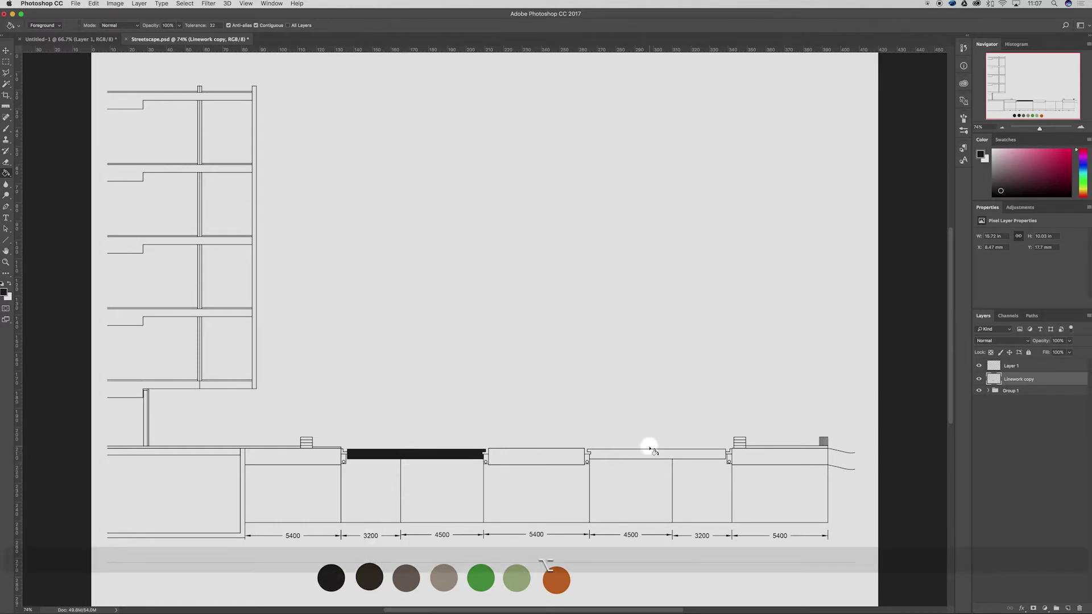
pyautogui.click(650, 453)
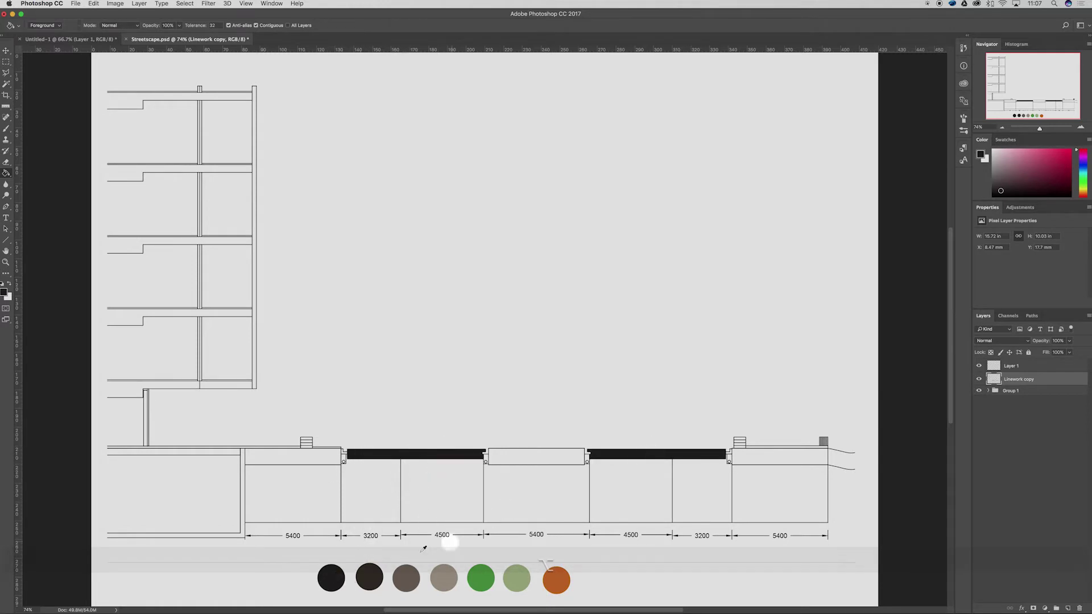
pyautogui.keyDown('alt'); pyautogui.click(371, 576); pyautogui.keyUp('alt')
pyautogui.click(313, 460)
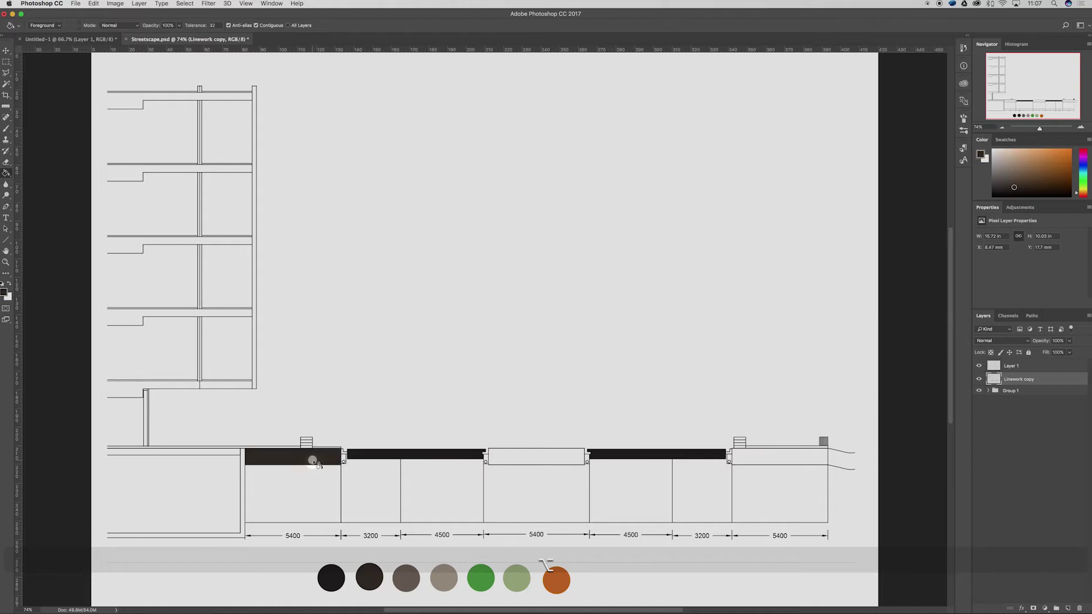
pyautogui.click(512, 457)
pyautogui.click(782, 458)
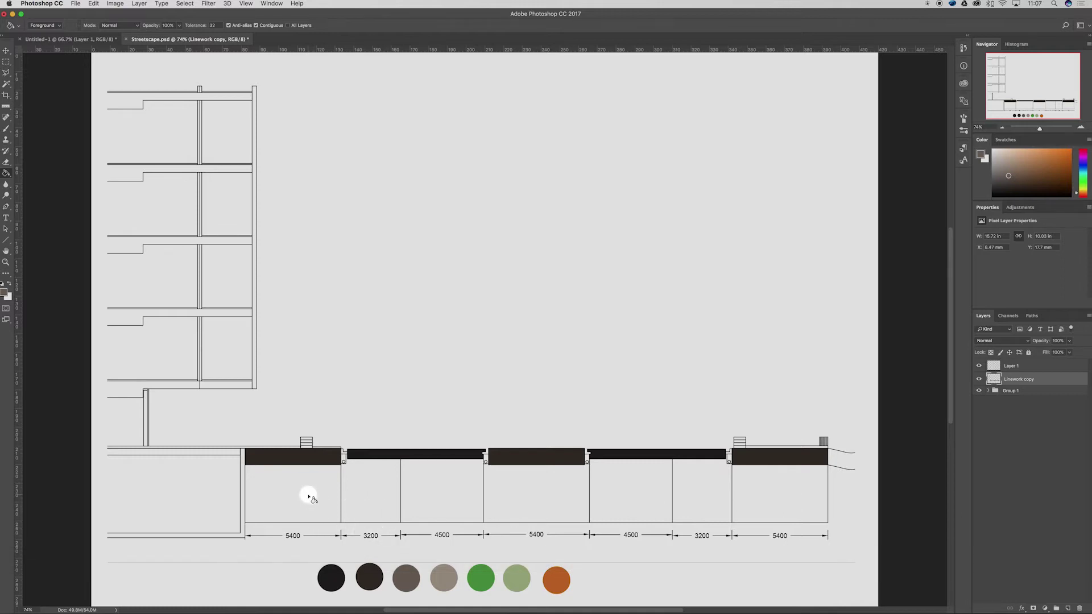
# Step: Fill the three 5400 bays grey-brown and the 3200 and 4500 bays lighter grey-brown
pyautogui.keyDown('alt'); pyautogui.click(406, 578); pyautogui.keyUp('alt')
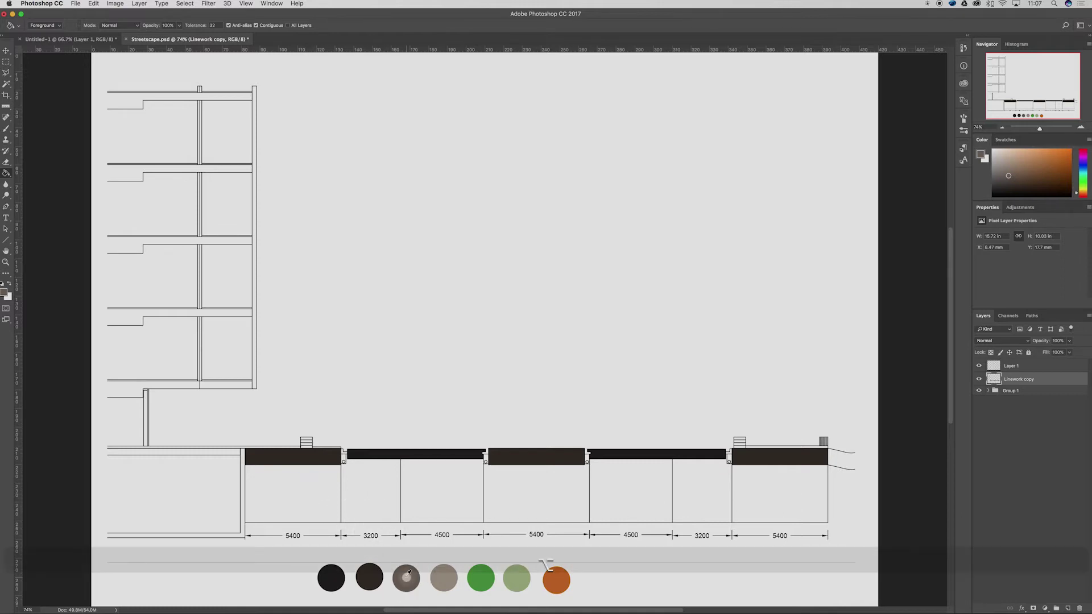
pyautogui.click(309, 495)
pyautogui.click(558, 501)
pyautogui.click(762, 495)
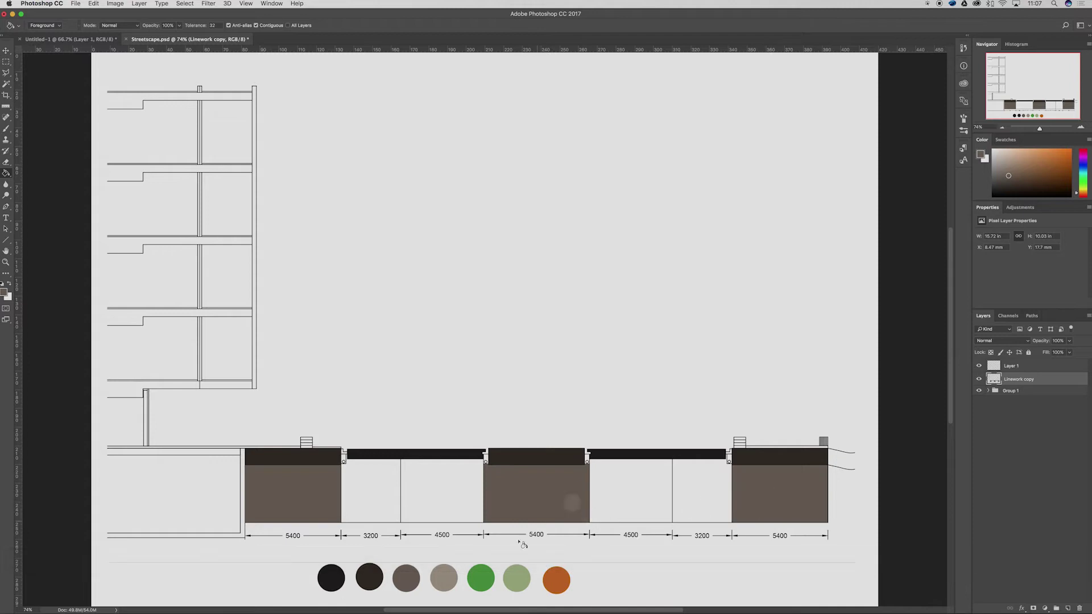
pyautogui.keyDown('alt'); pyautogui.click(444, 578); pyautogui.keyUp('alt')
pyautogui.click(392, 490)
pyautogui.click(430, 495)
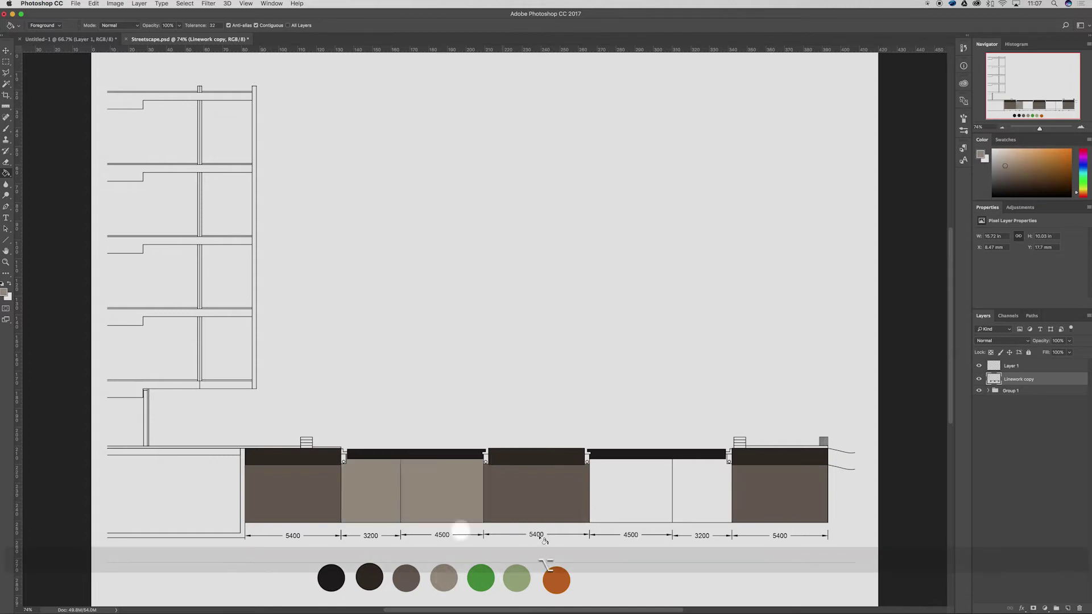
pyautogui.click(626, 492)
pyautogui.click(701, 492)
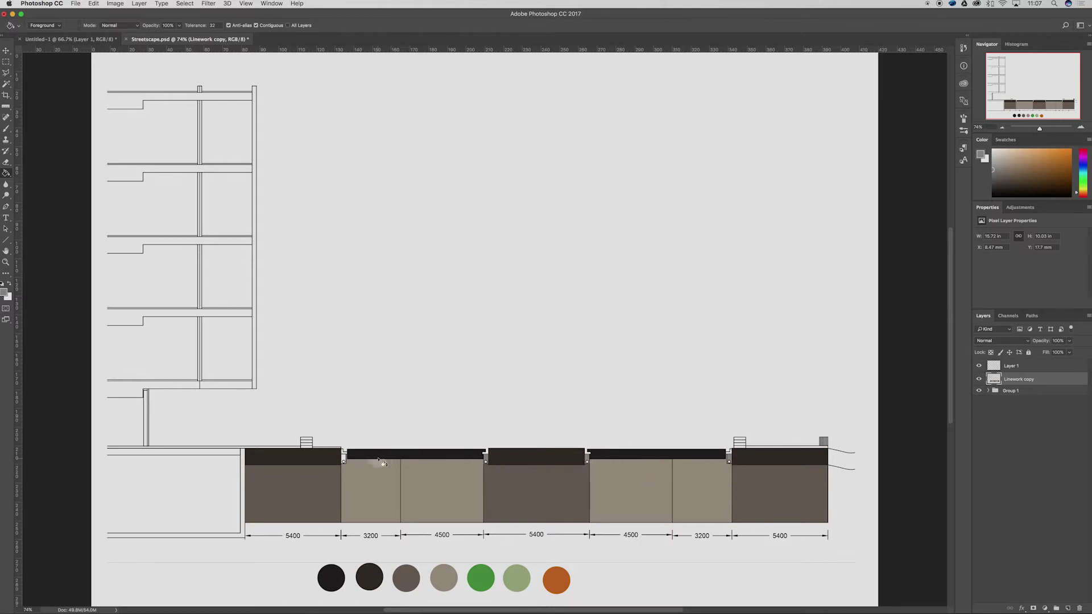
# Step: Undo a stray fill, darken the post gaps, and fill the left building's base
pyautogui.press('super+z')
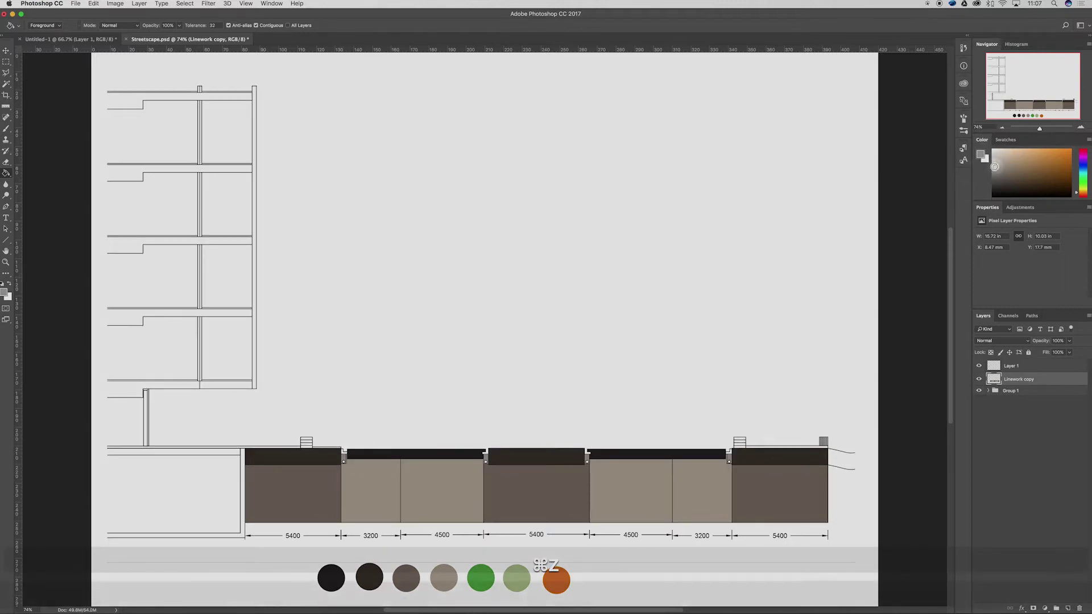
pyautogui.scroll(3, 736, 451)
pyautogui.scroll(2, 736, 451)
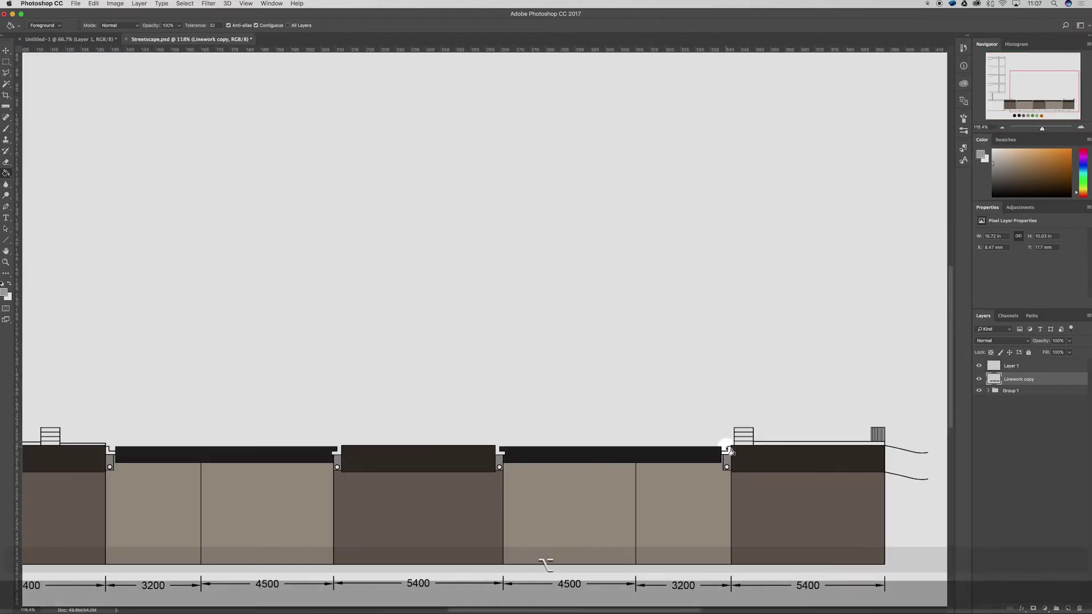
pyautogui.click(500, 462)
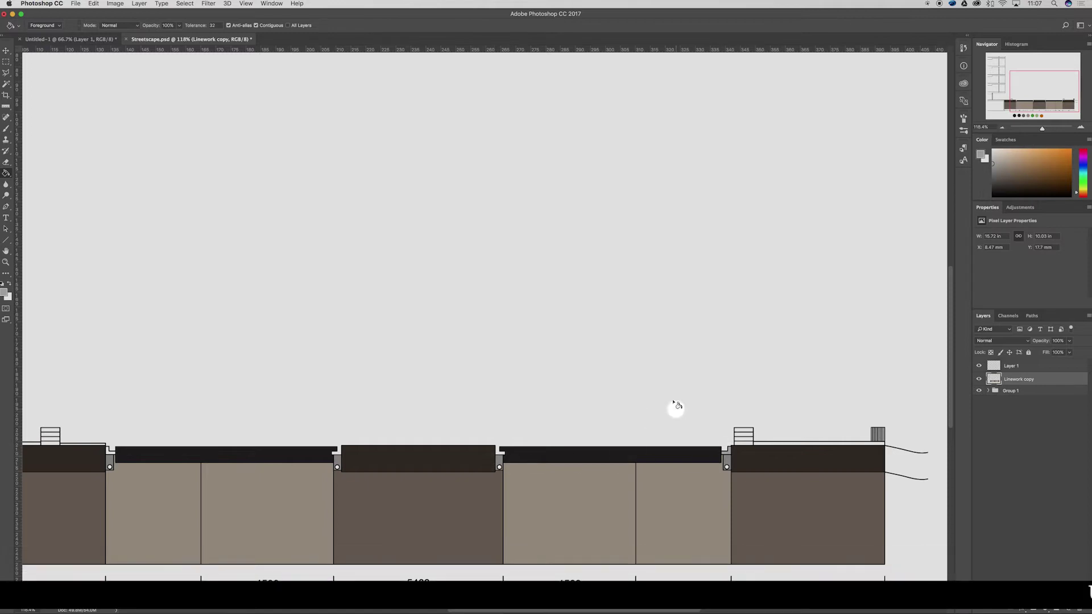
pyautogui.click(114, 458)
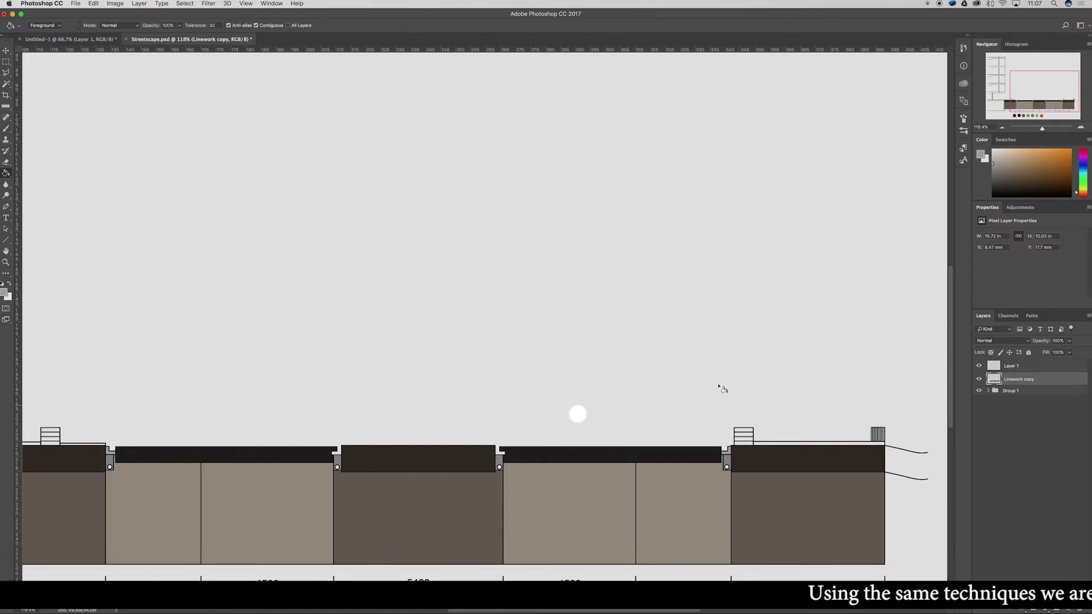
pyautogui.scroll(-2, 578, 415)
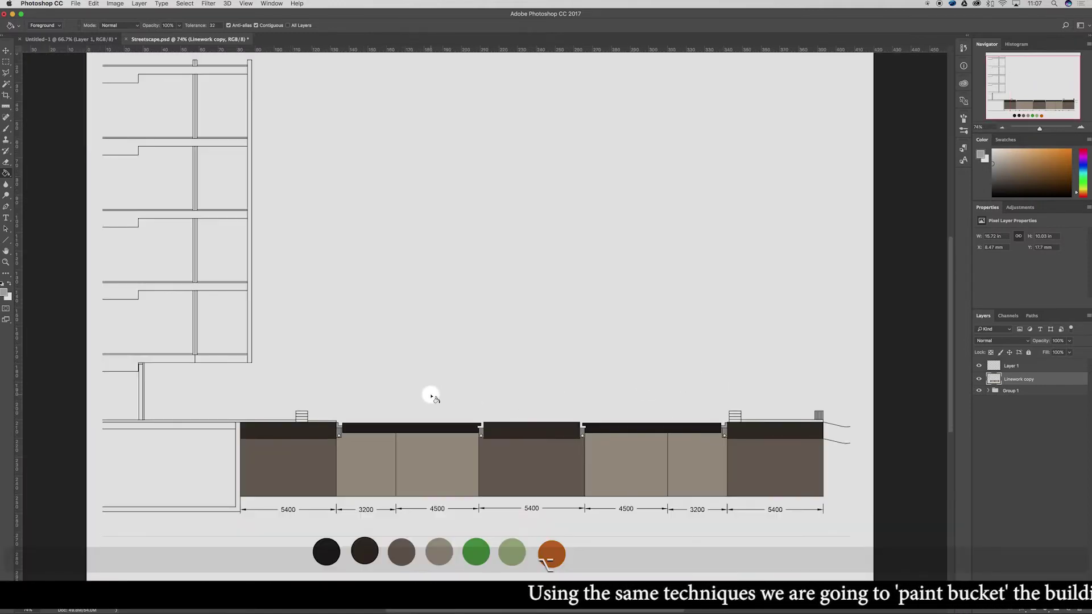
pyautogui.click(227, 481)
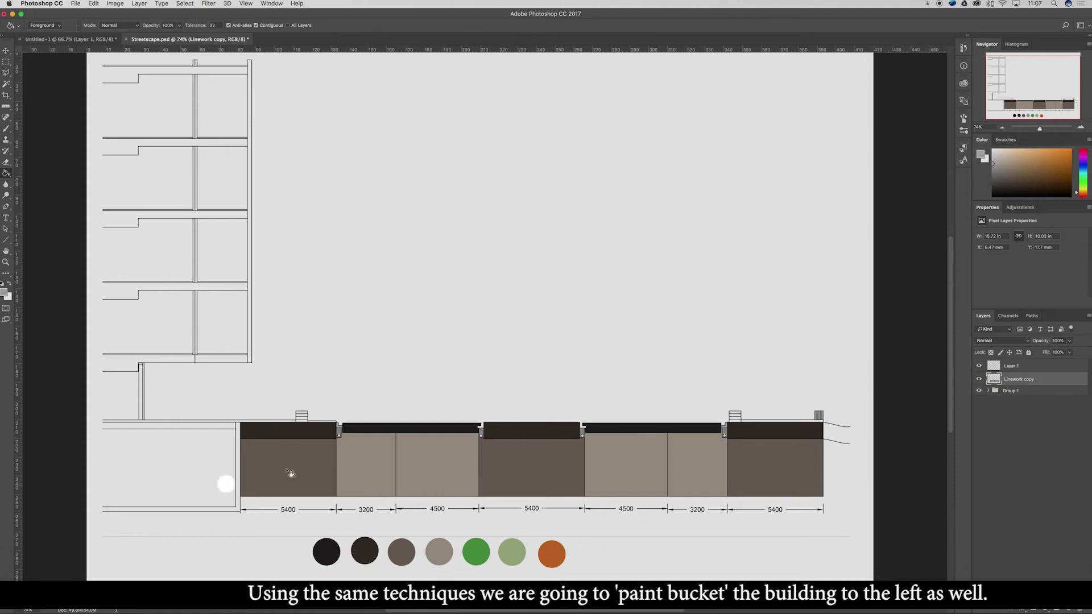
# Step: Select the left building's floor slabs and base frame and fill them black
pyautogui.press('super+z')
pyautogui.press('d')
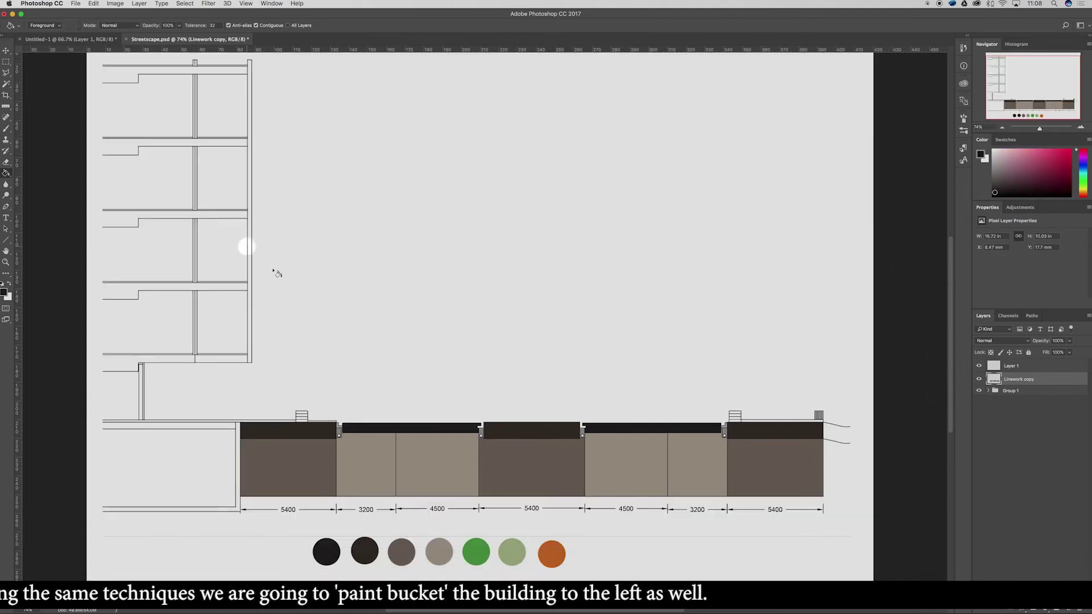
pyautogui.press('l')
pyautogui.hotkey('alt', 'BackSpace')
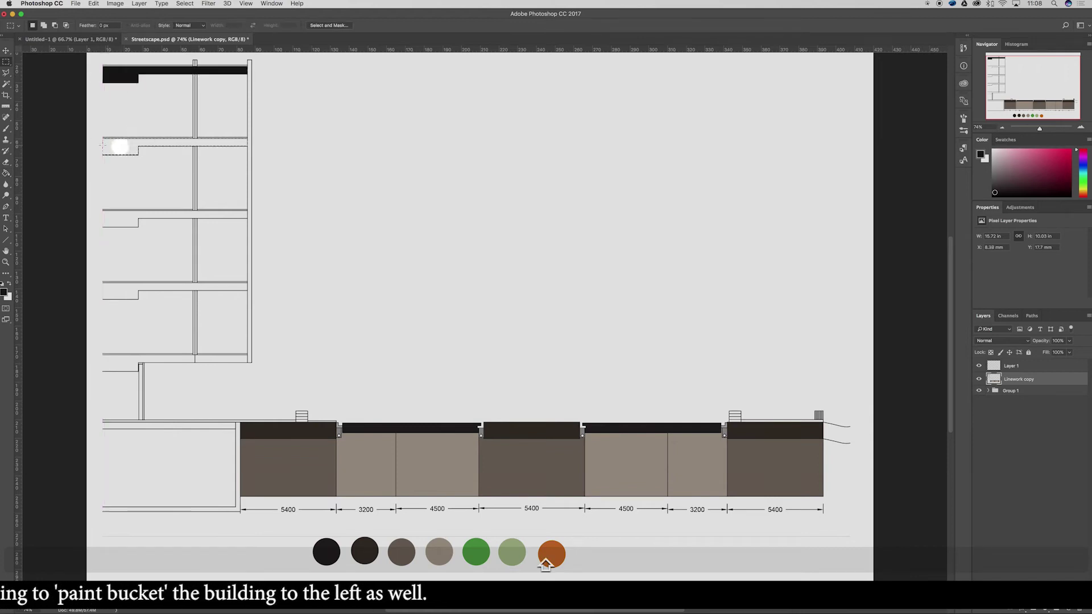
pyautogui.hotkey('alt', 'BackSpace')
pyautogui.hotkey('alt', 'BackSpace')
pyautogui.press('super+m')
pyautogui.press('Escape')
pyautogui.press('m')
pyautogui.hotkey('alt', 'BackSpace')
pyautogui.moveTo(248, 353); pyautogui.dragTo(103, 372)
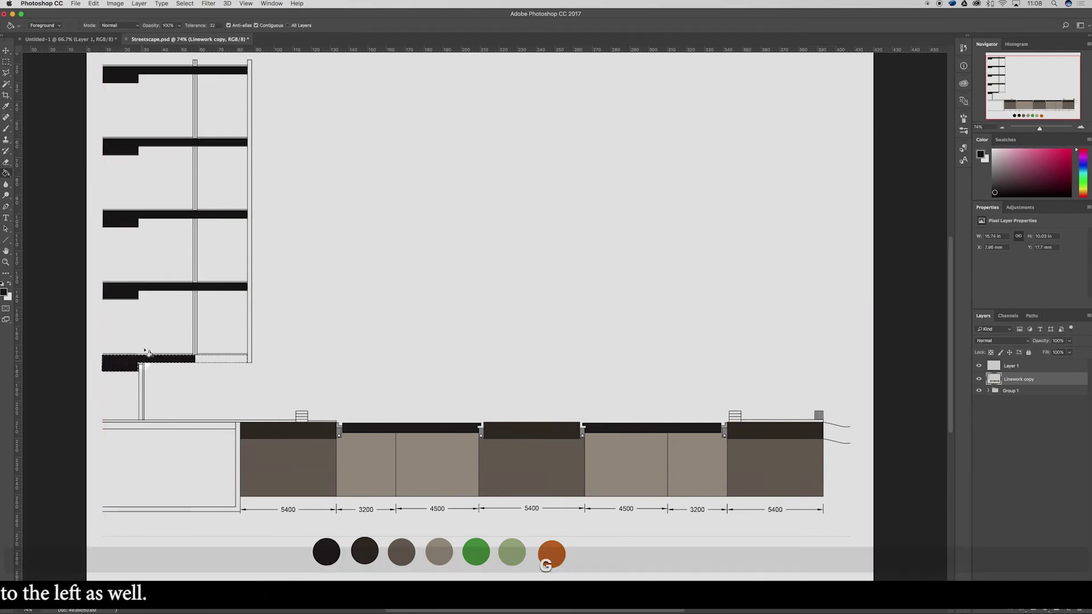
pyautogui.hotkey('alt', 'BackSpace')
pyautogui.moveTo(239, 422); pyautogui.dragTo(104, 511)
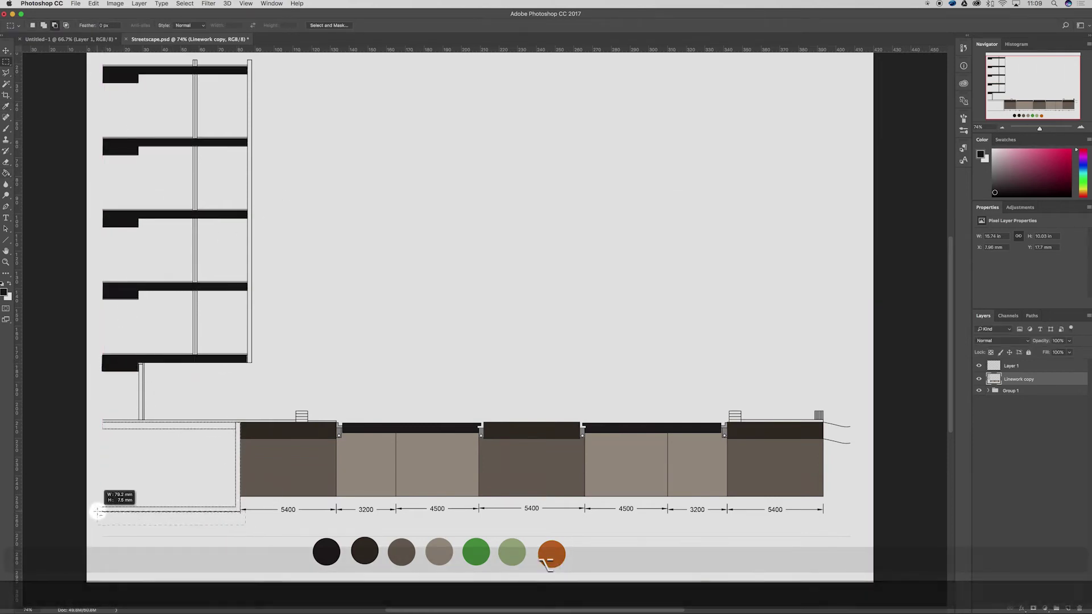
pyautogui.hotkey('alt', 'BackSpace')
pyautogui.hotkey('ctrl', 'd')
# Step: Fill the building's right wall strip grey and each column segment black
pyautogui.press('g')
pyautogui.click(249, 234)
pyautogui.keyDown('alt'); pyautogui.click(193, 186); pyautogui.keyUp('alt')
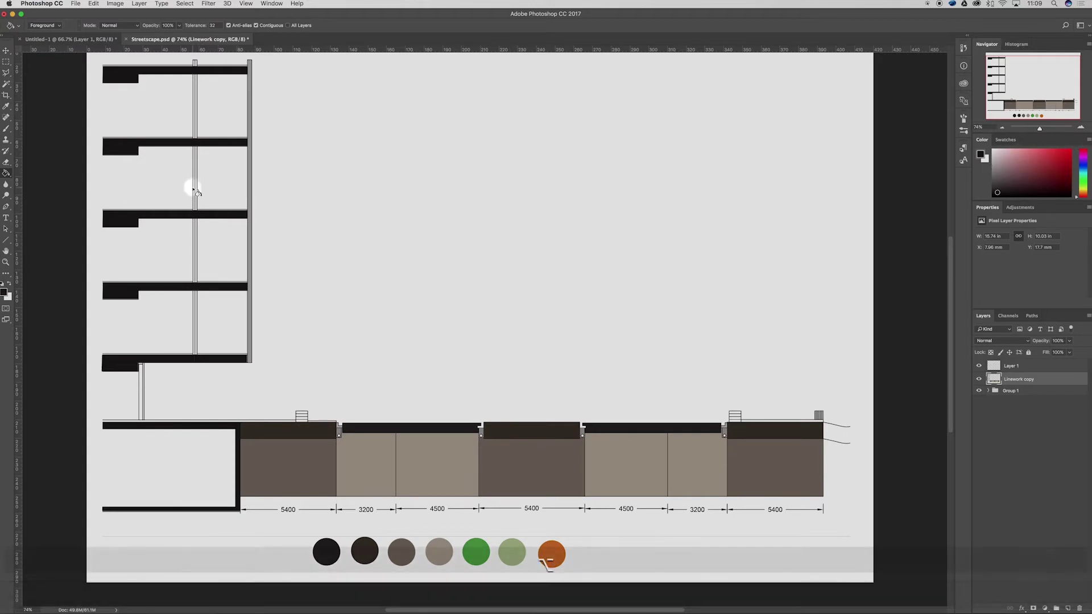
pyautogui.click(195, 179)
pyautogui.click(195, 108)
pyautogui.click(195, 251)
pyautogui.click(195, 323)
# Step: Fill the right and left railing slats brown
pyautogui.scroll(-3, 293, 369)
pyautogui.scroll(5, 293, 368)
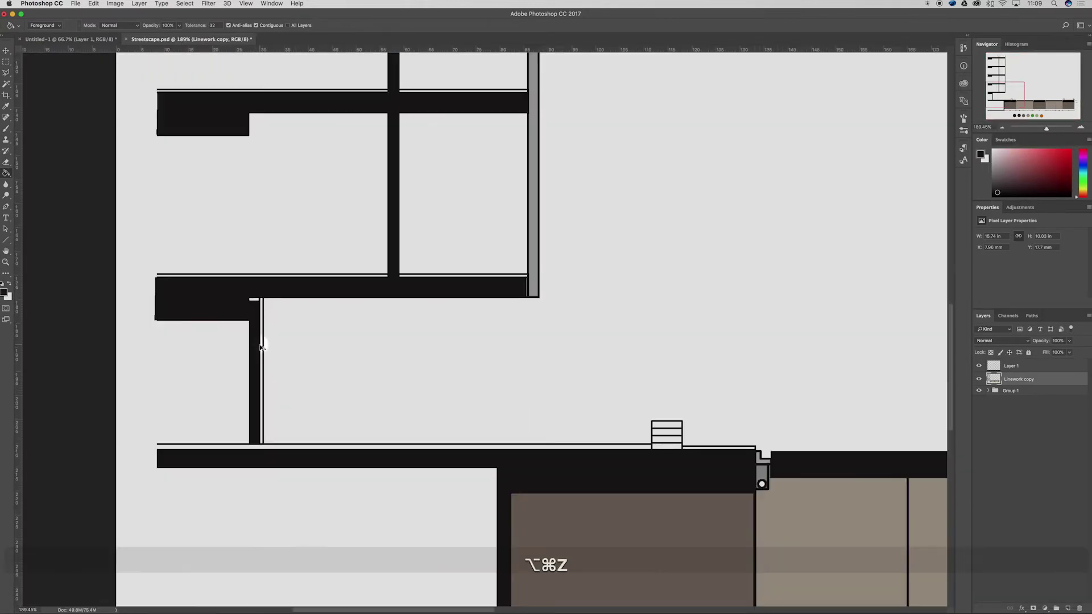
pyautogui.scroll(-3, 773, 434)
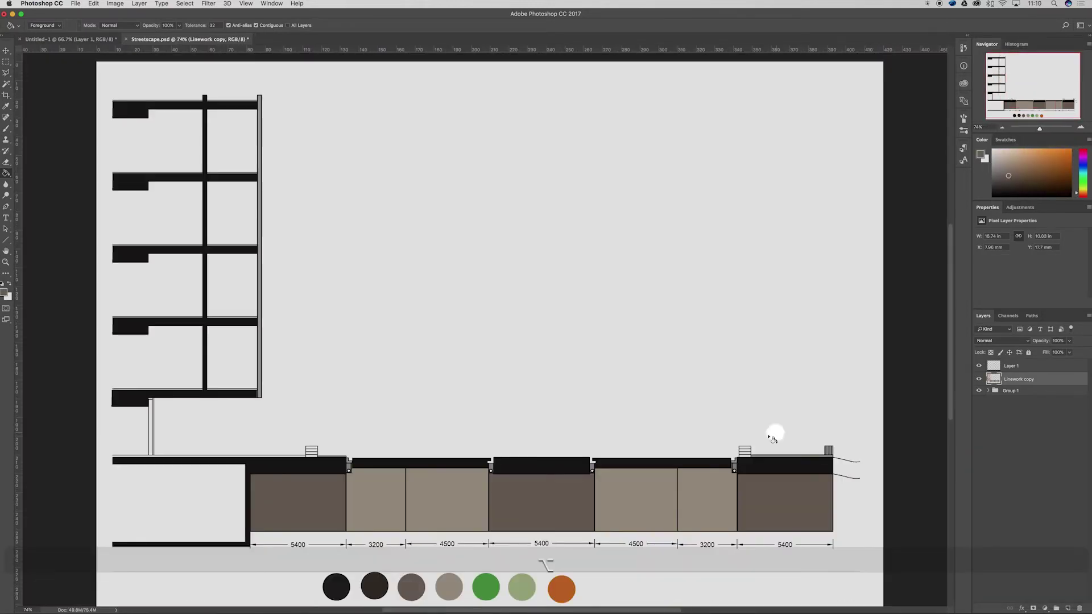
pyautogui.scroll(5, 575, 477)
pyautogui.click(573, 481)
pyautogui.click(612, 484)
pyautogui.click(639, 484)
pyautogui.scroll(-4, 633, 459)
pyautogui.scroll(5, 336, 422)
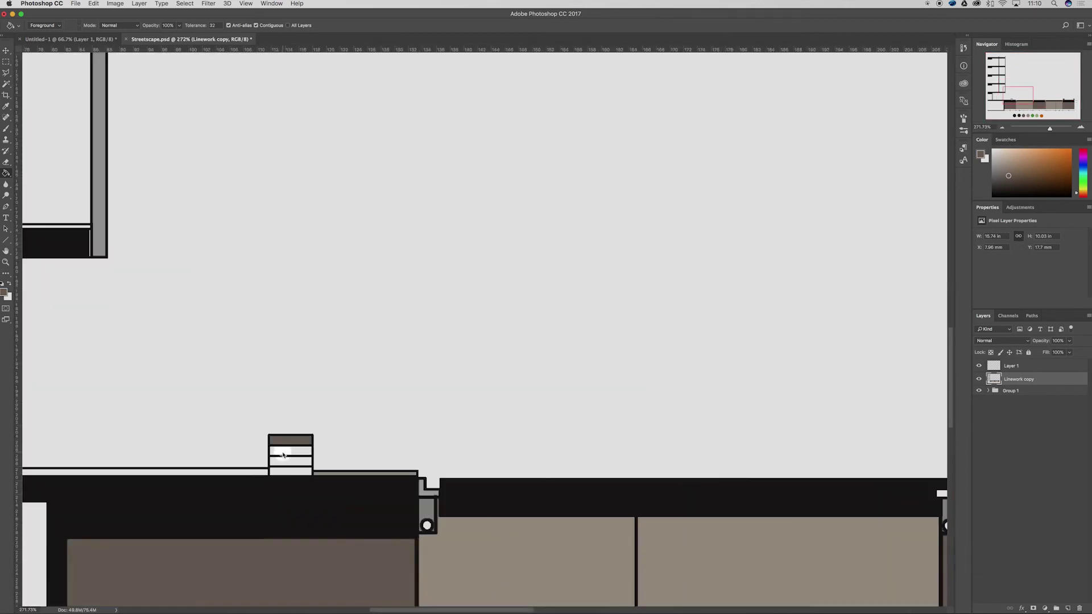
pyautogui.click(324, 428)
pyautogui.scroll(-5, 336, 422)
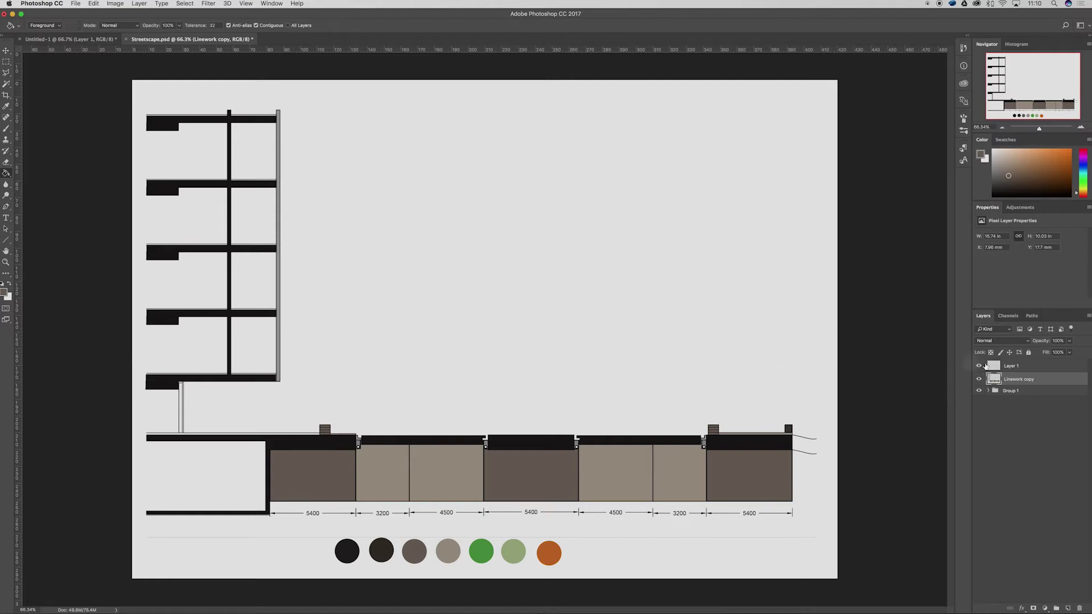
pyautogui.click(998, 368)
pyautogui.press('b')
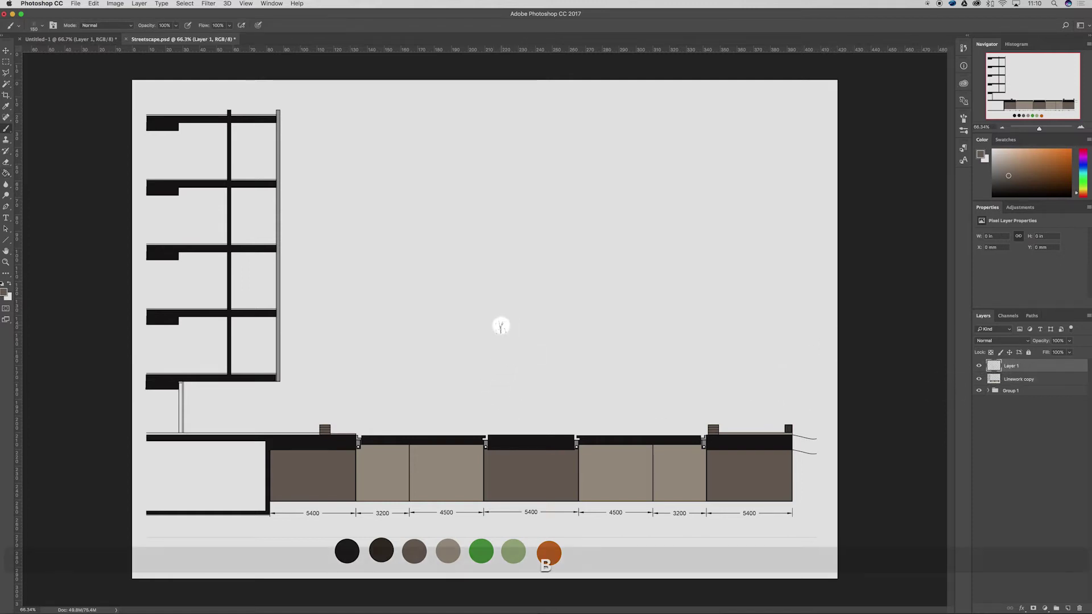
pyautogui.rightClick(528, 336)
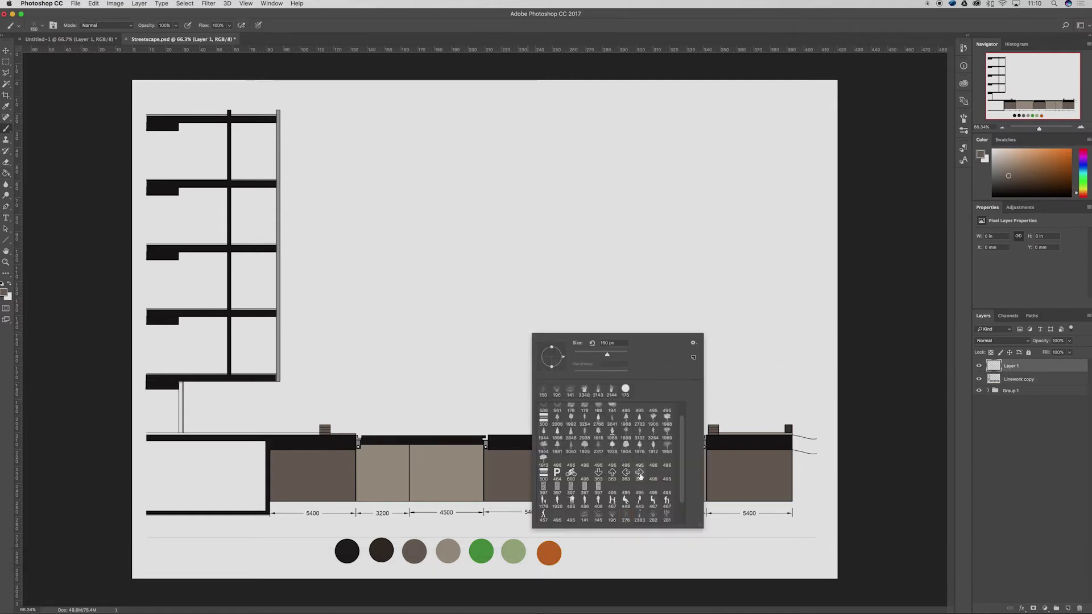
pyautogui.scroll(1, 639, 476)
pyautogui.scroll(1, 603, 466)
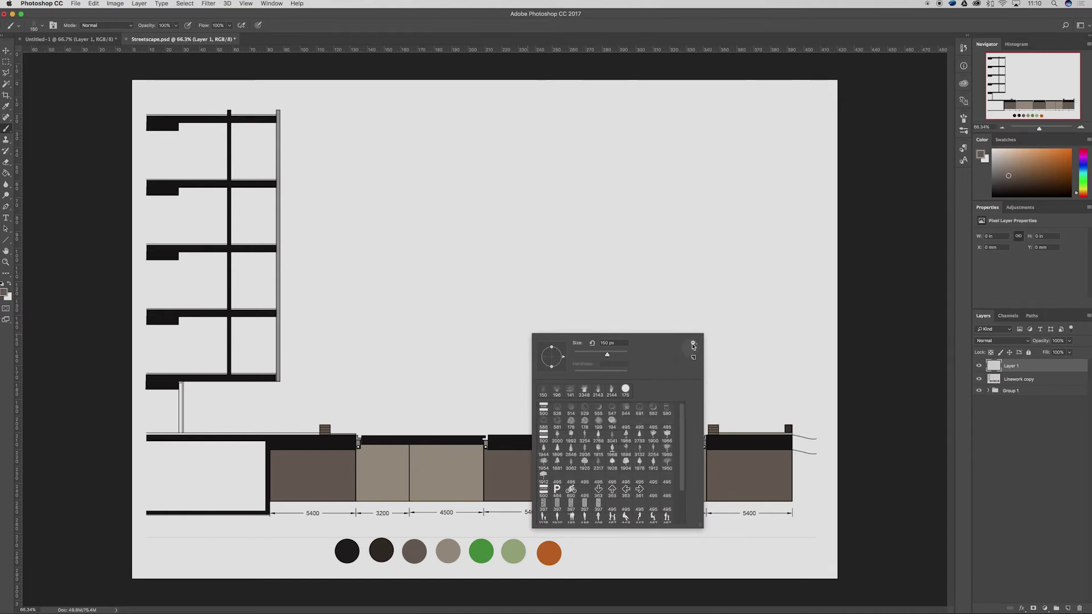
pyautogui.click(693, 344)
pyautogui.click(730, 433)
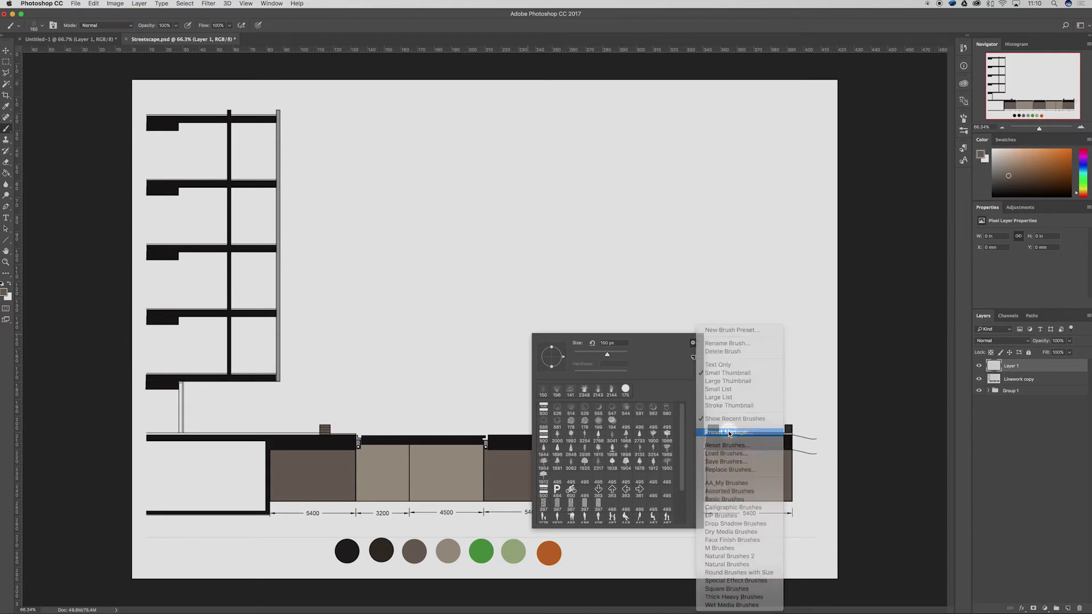
pyautogui.moveTo(549, 218); pyautogui.dragTo(480, 211)
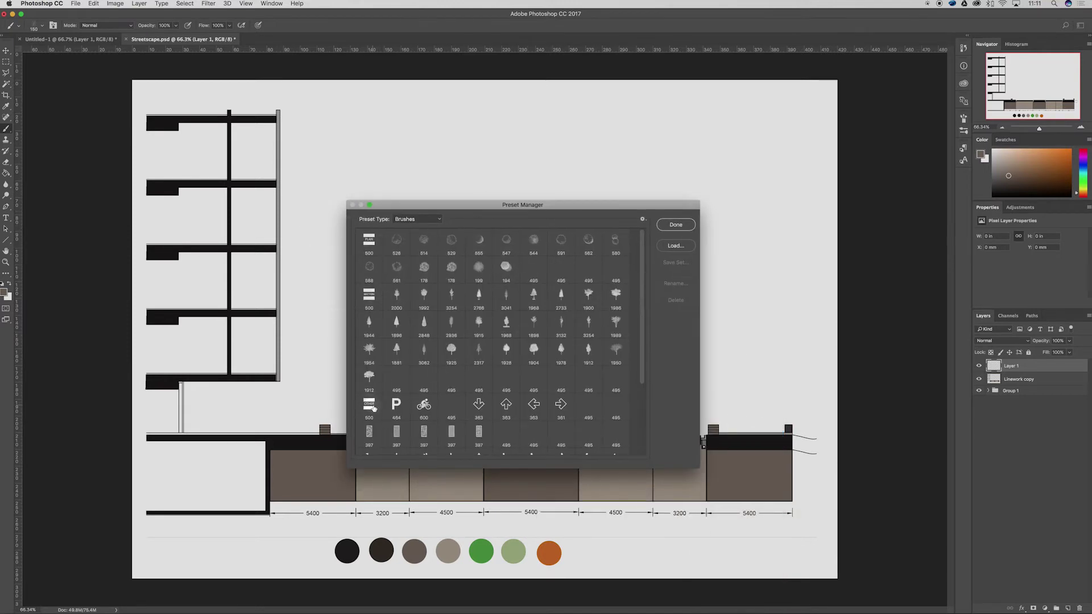
pyautogui.scroll(-3, 435, 417)
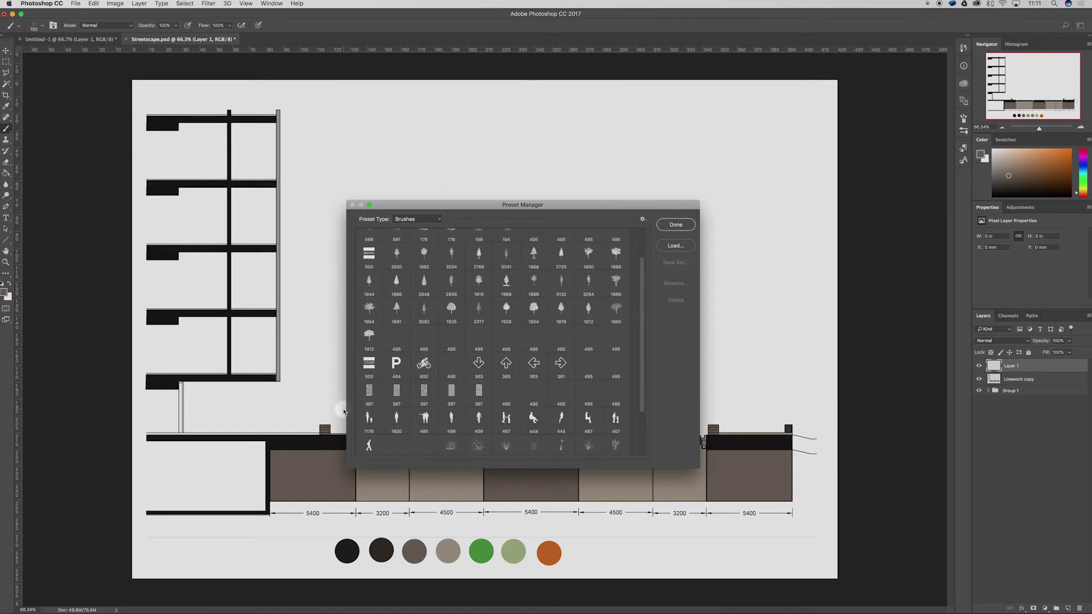
pyautogui.scroll(-4, 608, 434)
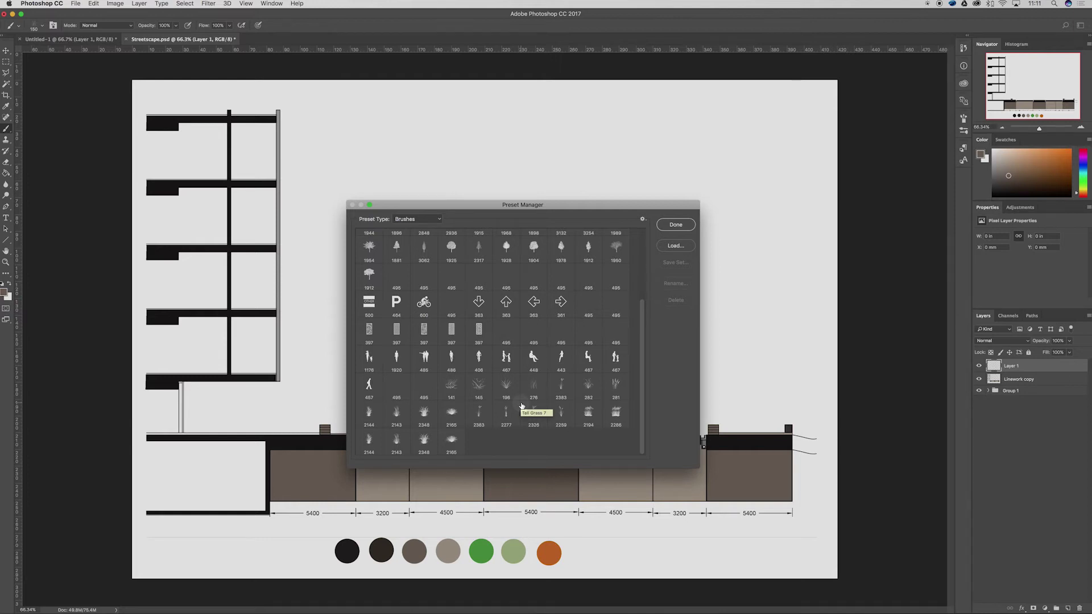
pyautogui.scroll(6, 527, 401)
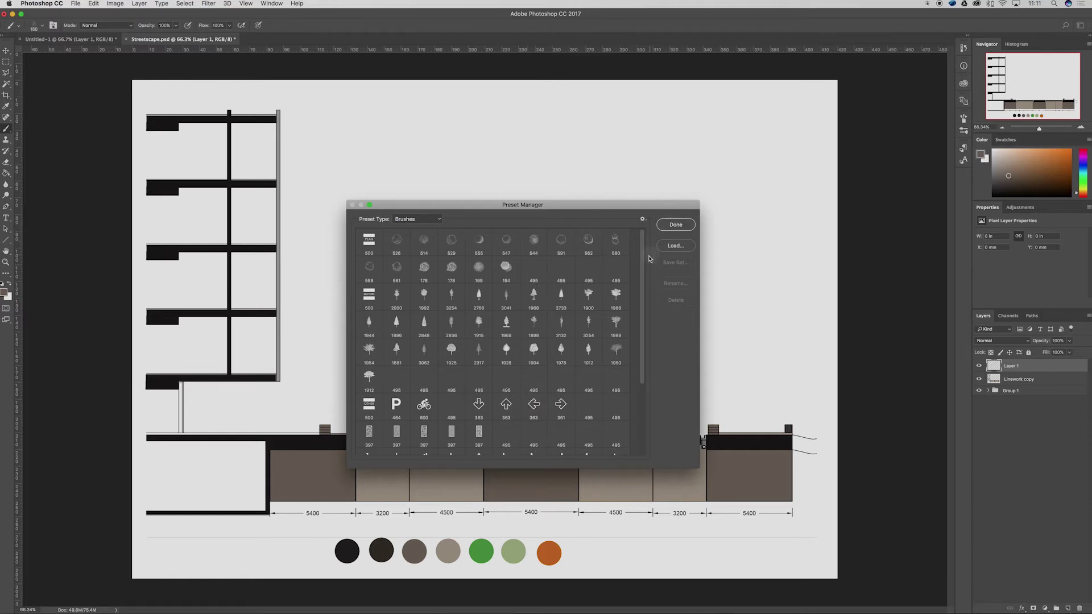
pyautogui.click(675, 225)
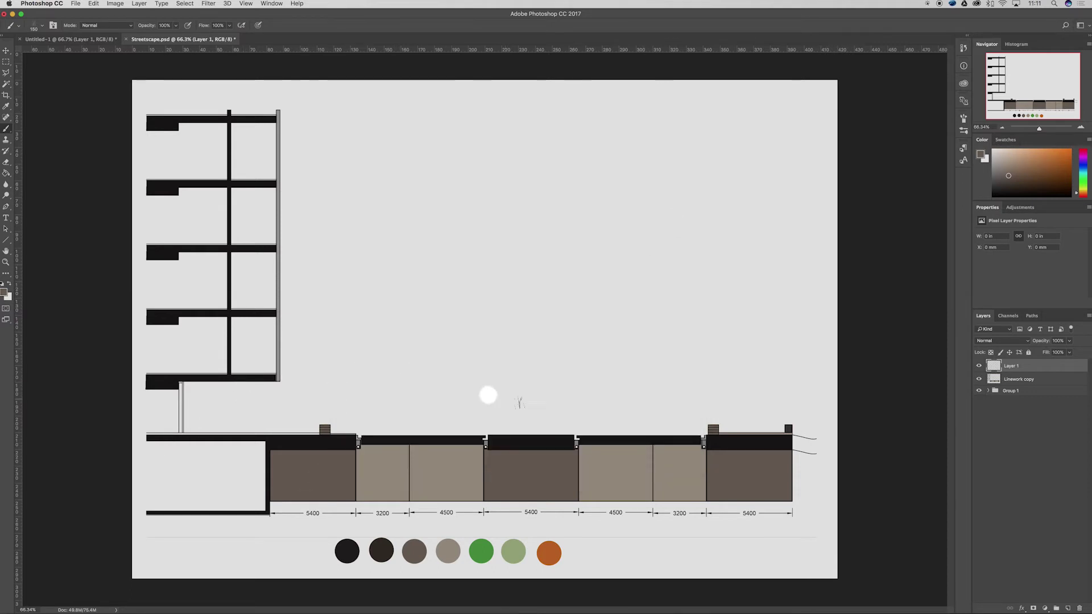
# Step: Choose a tree brush in light grey and stamp a large tree mid-street, restamping at 80% opacity
pyautogui.rightClick(541, 380)
pyautogui.scroll(2, 627, 539)
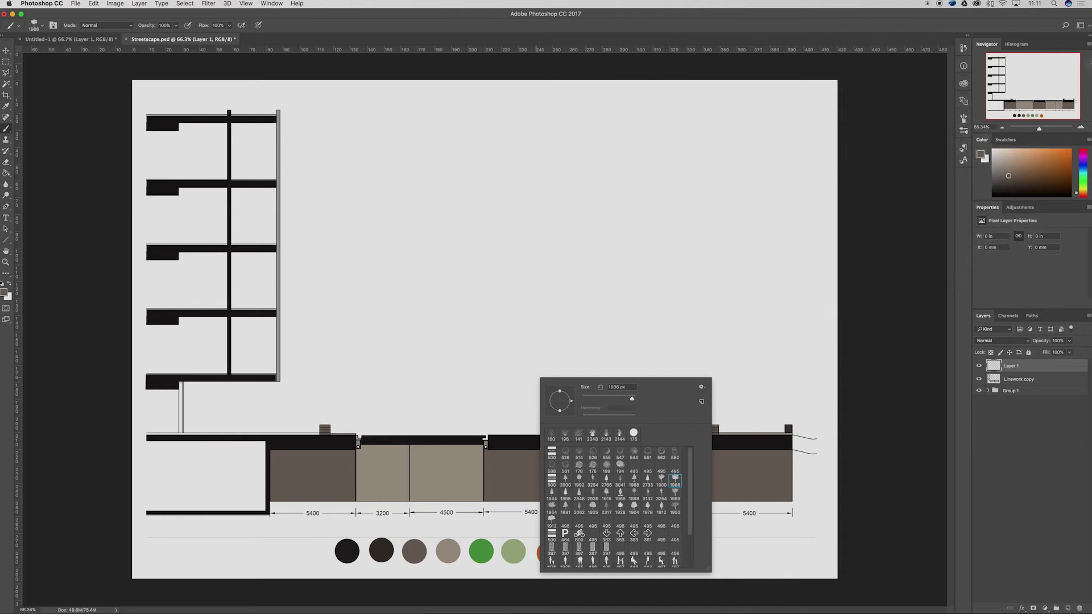
pyautogui.click(997, 168)
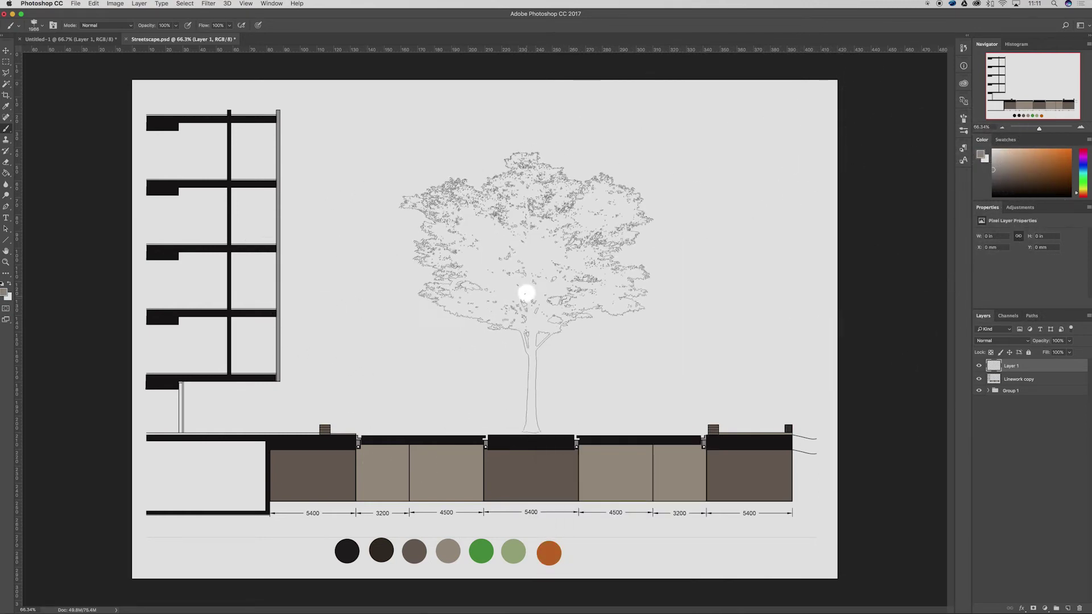
pyautogui.click(524, 294)
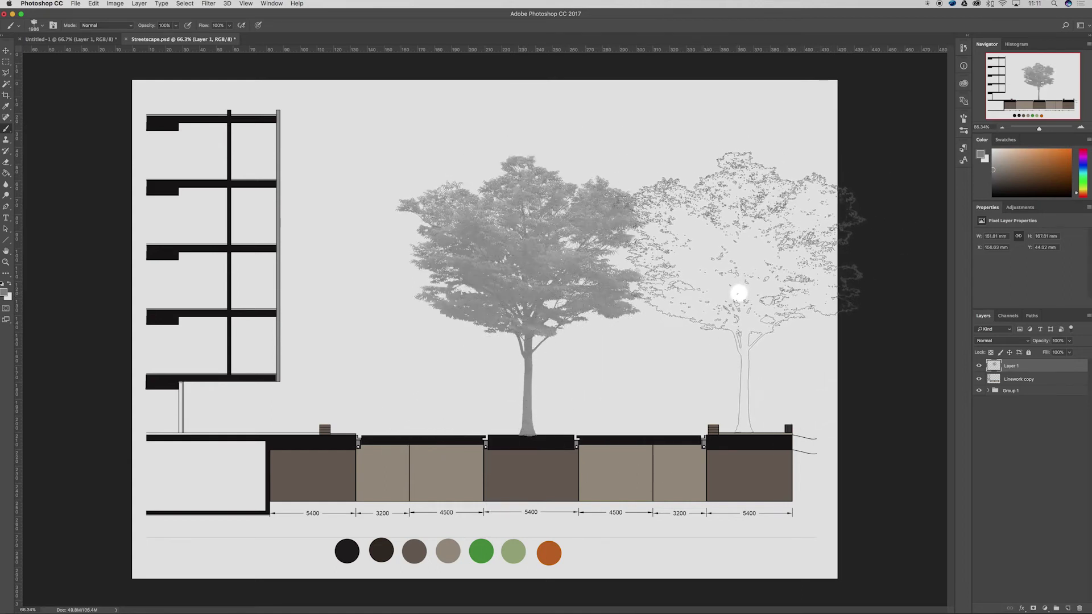
pyautogui.press('[')
pyautogui.press('[')
pyautogui.press('[')
pyautogui.press('[')
pyautogui.press('[')
pyautogui.press('[')
pyautogui.press('[')
pyautogui.press('[')
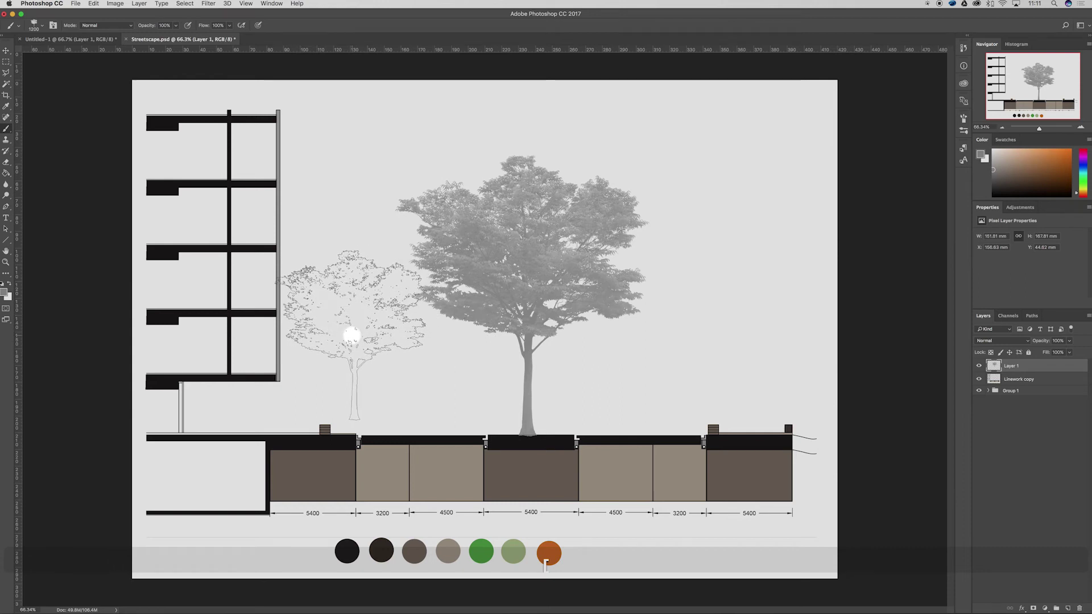
pyautogui.press(']')
pyautogui.press(']')
pyautogui.press(']')
pyautogui.press(']')
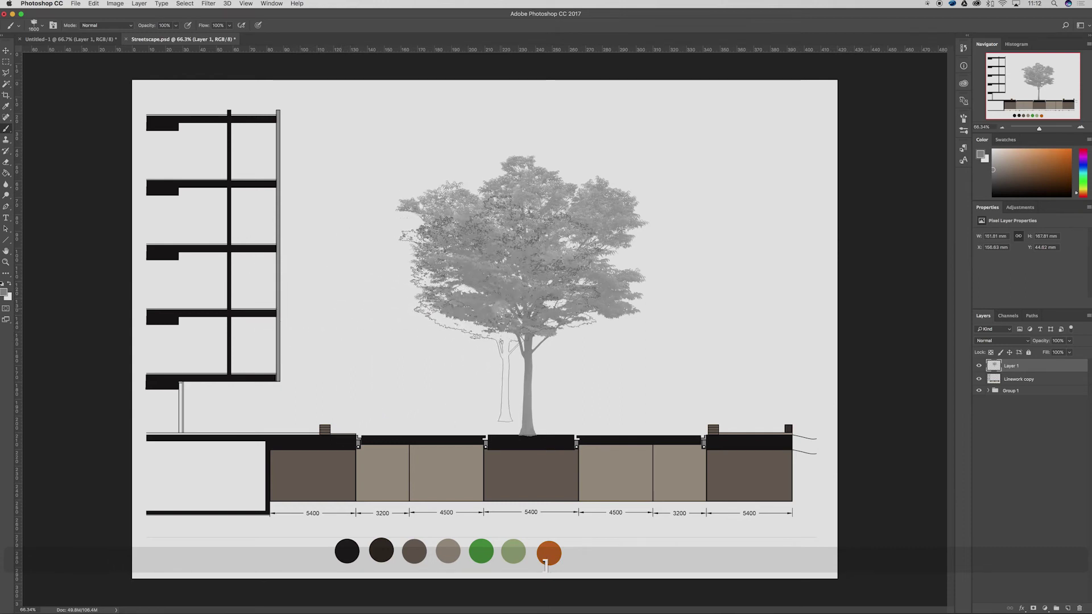
pyautogui.press('8')
pyautogui.click(520, 284)
# Step: Stamp a faint 50% tree beside the main one and move the tree layer below Linework copy
pyautogui.press('[')
pyautogui.press('[')
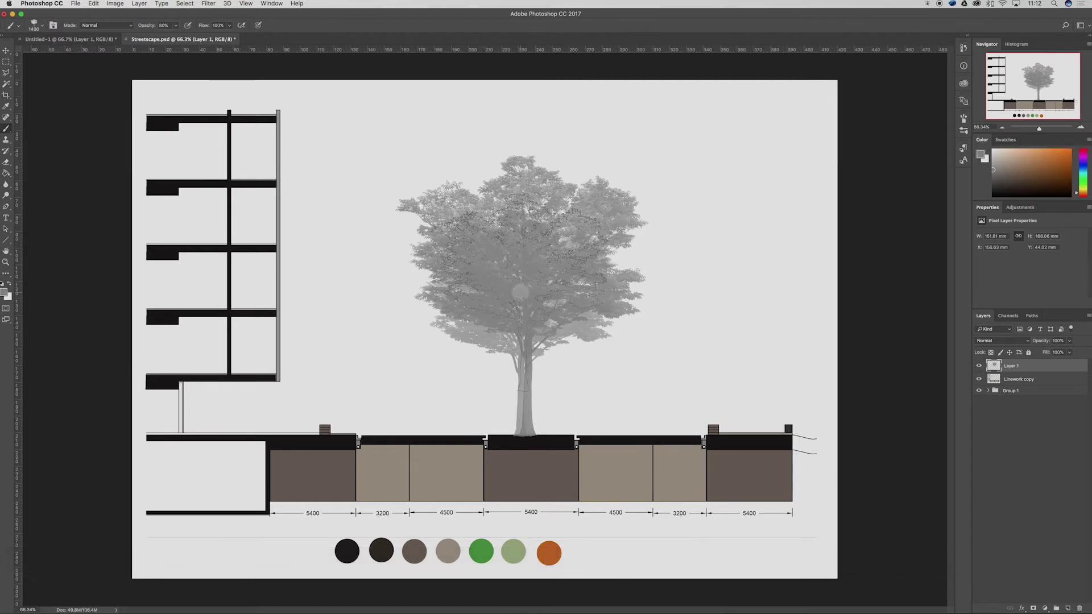
pyautogui.press('5')
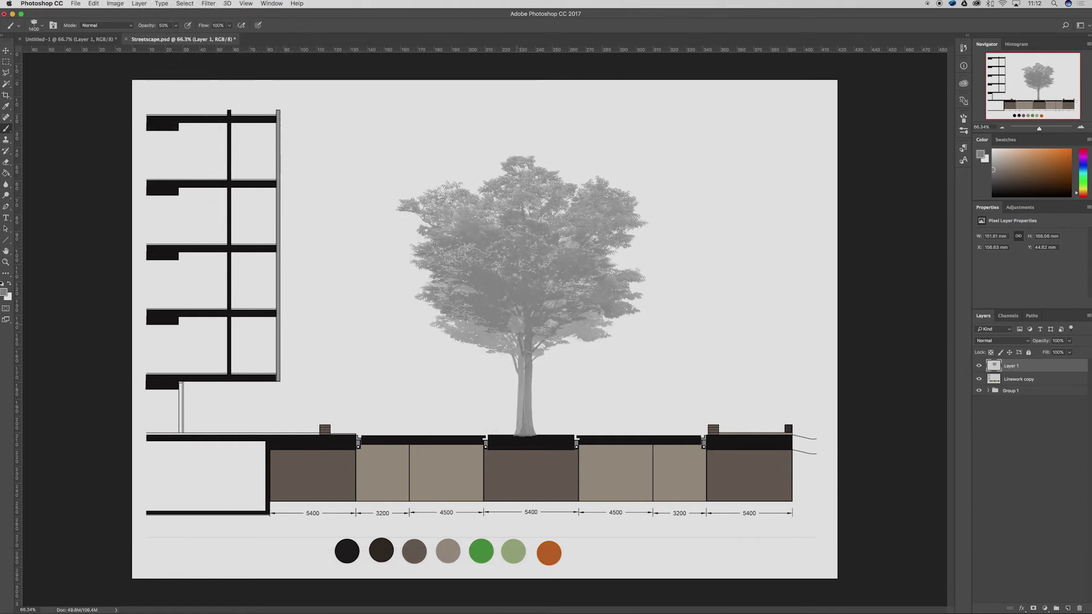
pyautogui.click(541, 295)
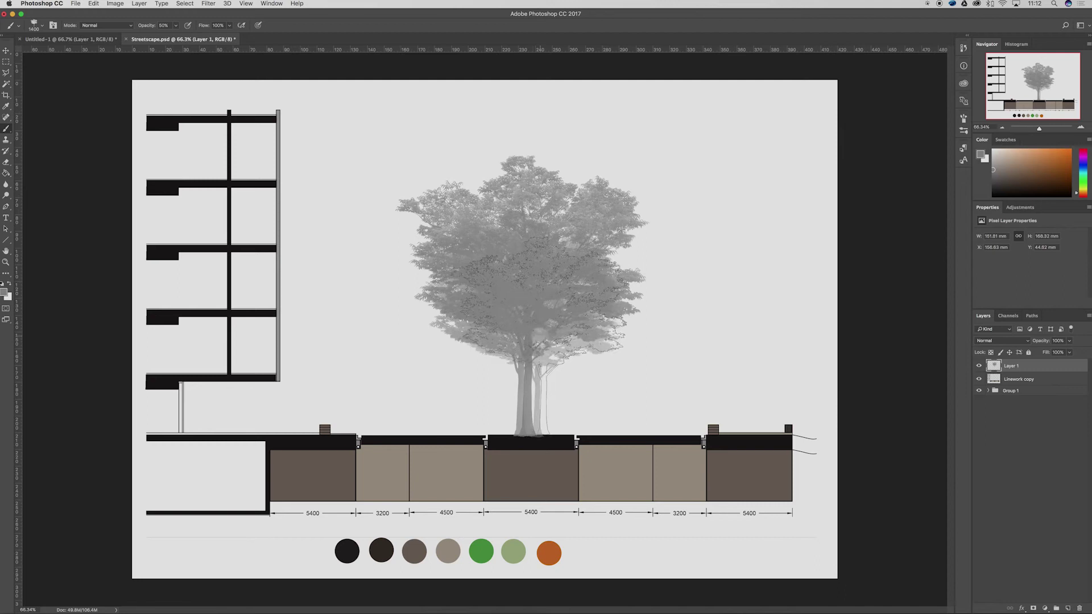
pyautogui.press('[')
pyautogui.press('[')
pyautogui.press('[')
pyautogui.press('[')
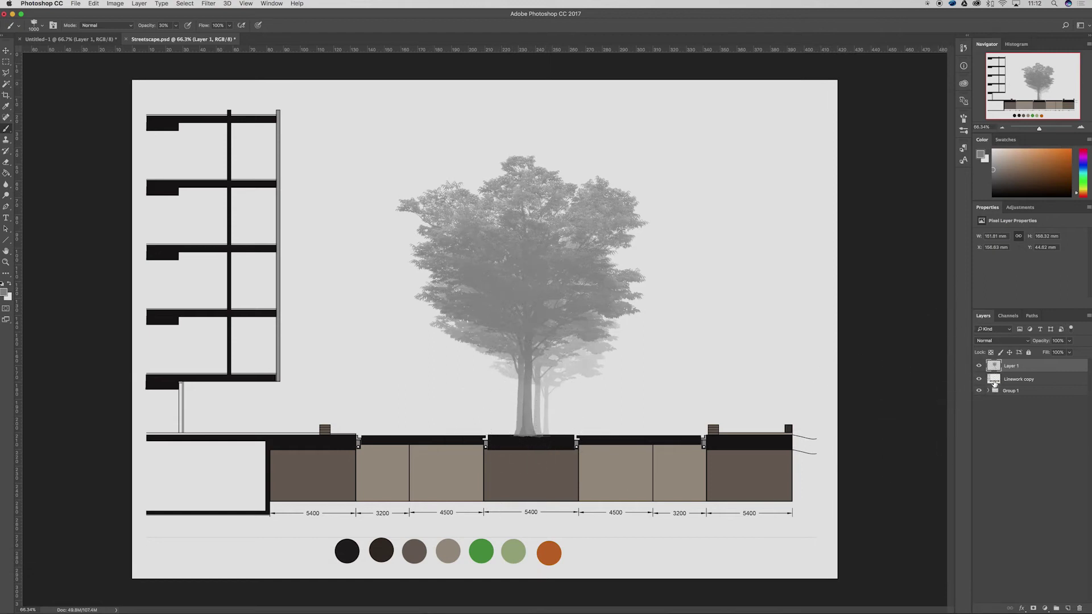
pyautogui.moveTo(1024, 366); pyautogui.dragTo(1021, 385)
pyautogui.rightClick(778, 466)
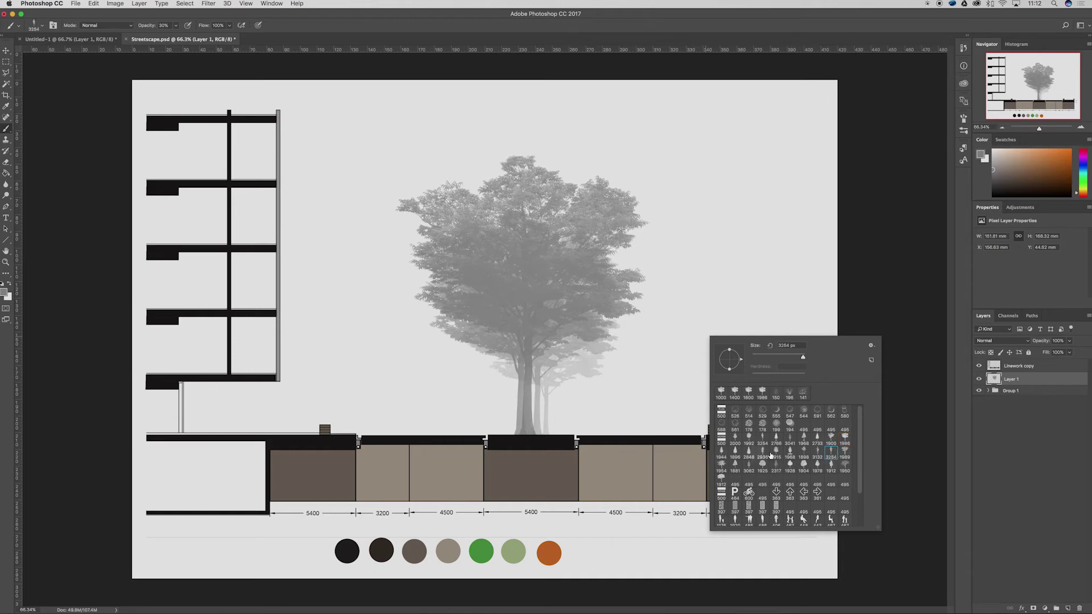
# Step: Stamp a slimmer grey tree in the right planter at 70% opacity
pyautogui.click(699, 297)
pyautogui.hotkey('ctrl', 'z')
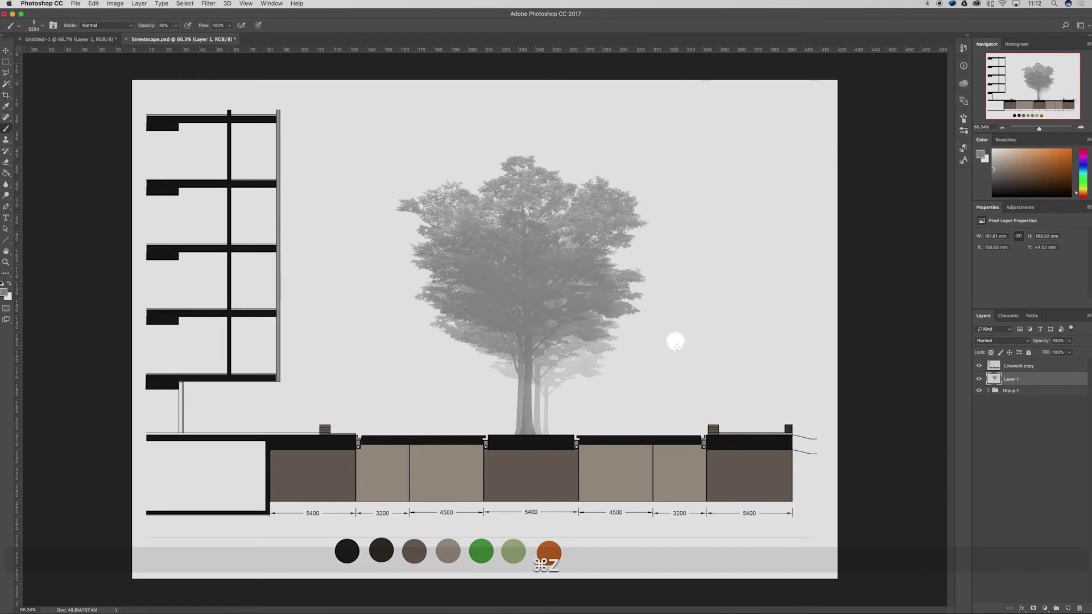
pyautogui.press('[')
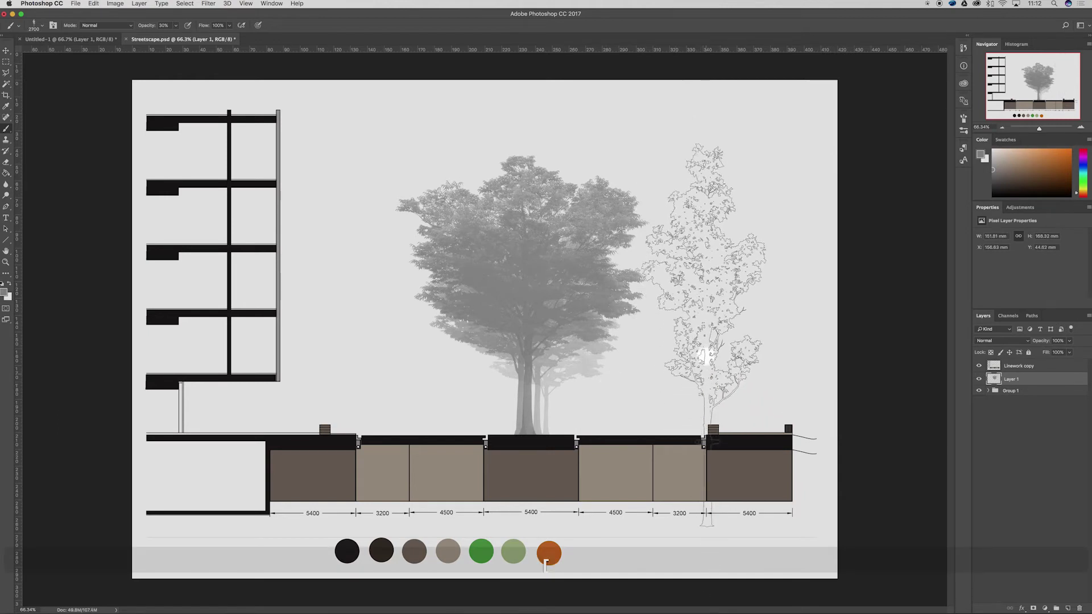
pyautogui.press('[')
pyautogui.press('[')
pyautogui.press('[')
pyautogui.press('[')
pyautogui.press('[')
pyautogui.press('[')
pyautogui.press('[')
pyautogui.press('[')
pyautogui.press('[')
pyautogui.press('[')
pyautogui.press('[')
pyautogui.press('[')
pyautogui.press('[')
pyautogui.press('[')
pyautogui.press('[')
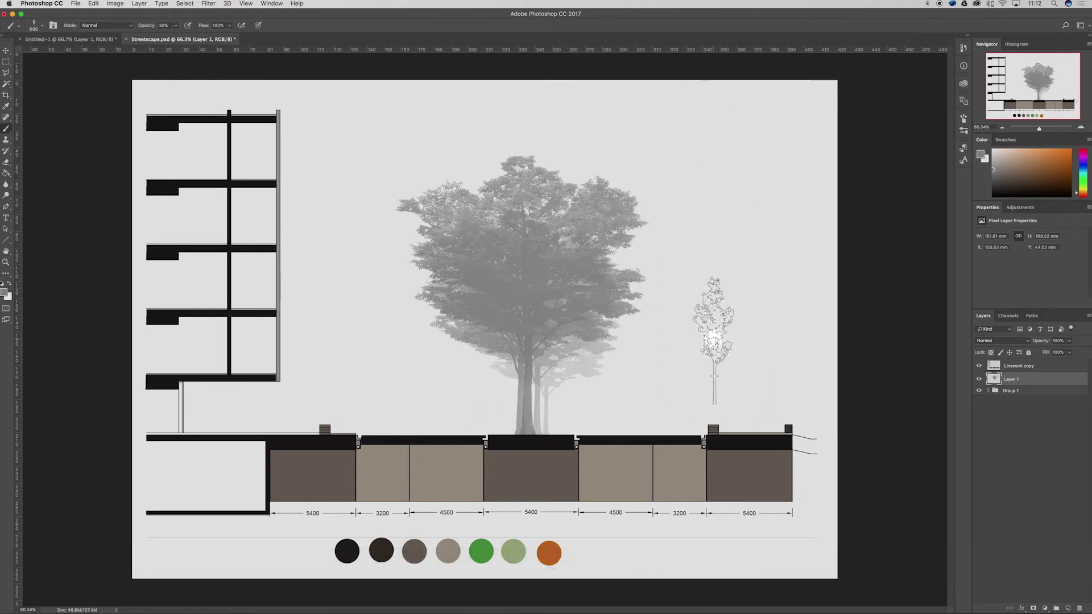
pyautogui.press(']')
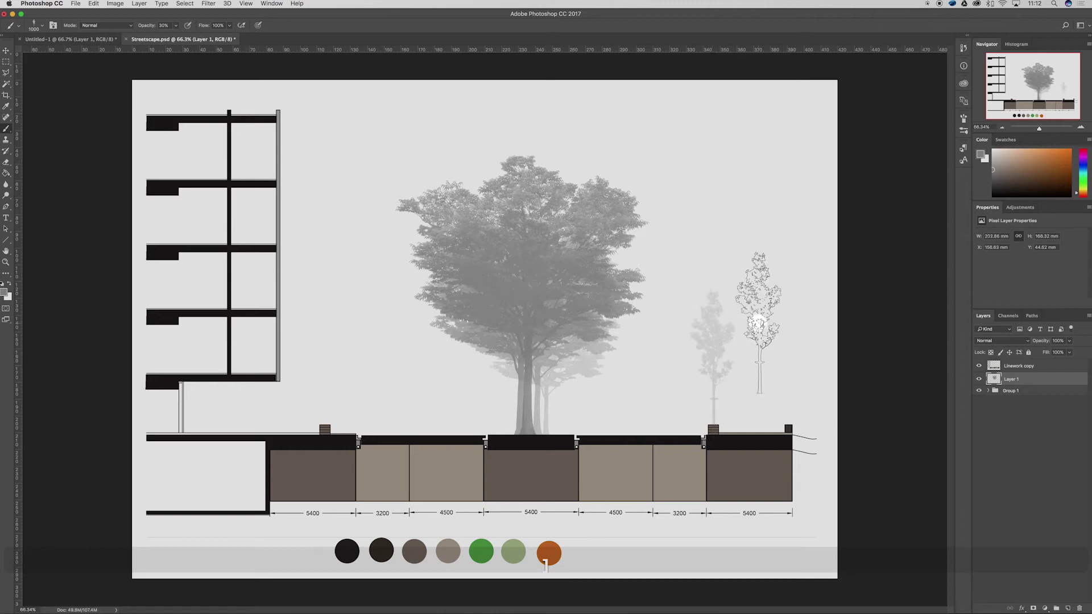
pyautogui.press('8')
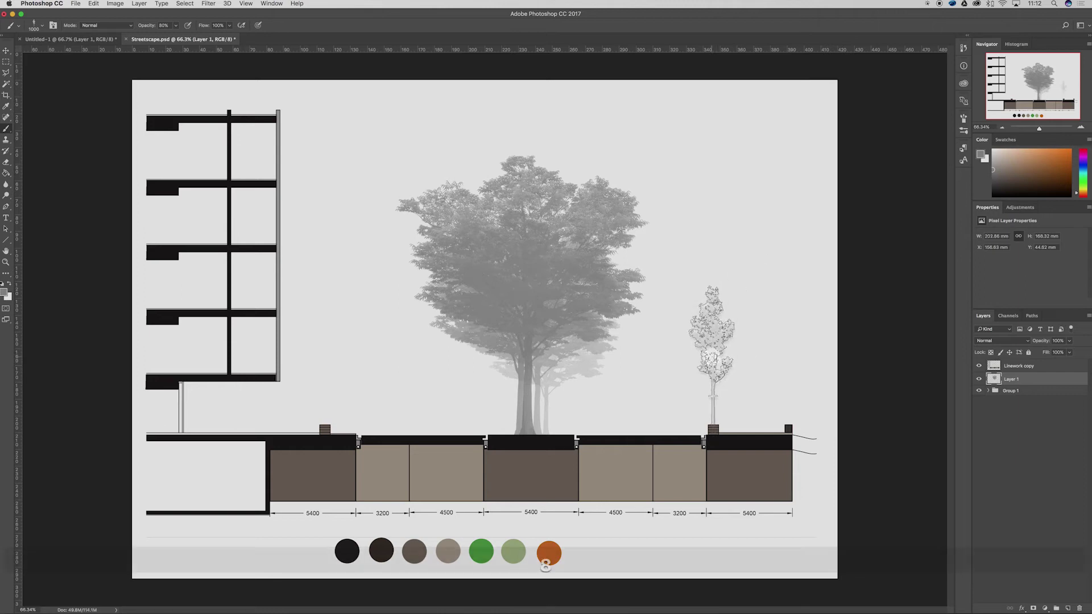
pyautogui.click(712, 355)
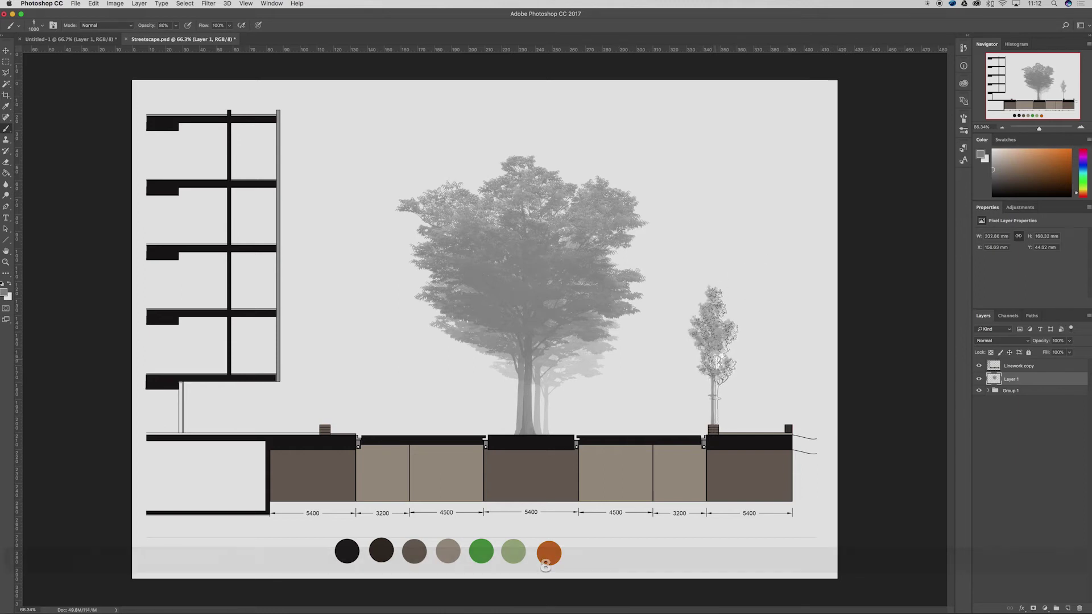
pyautogui.press('7')
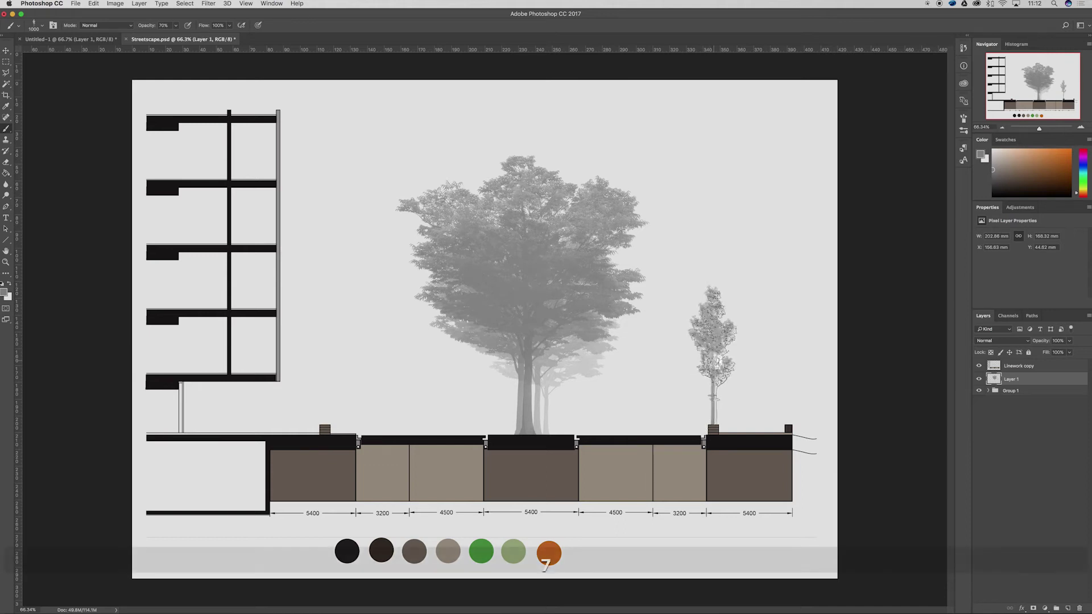
pyautogui.click(711, 356)
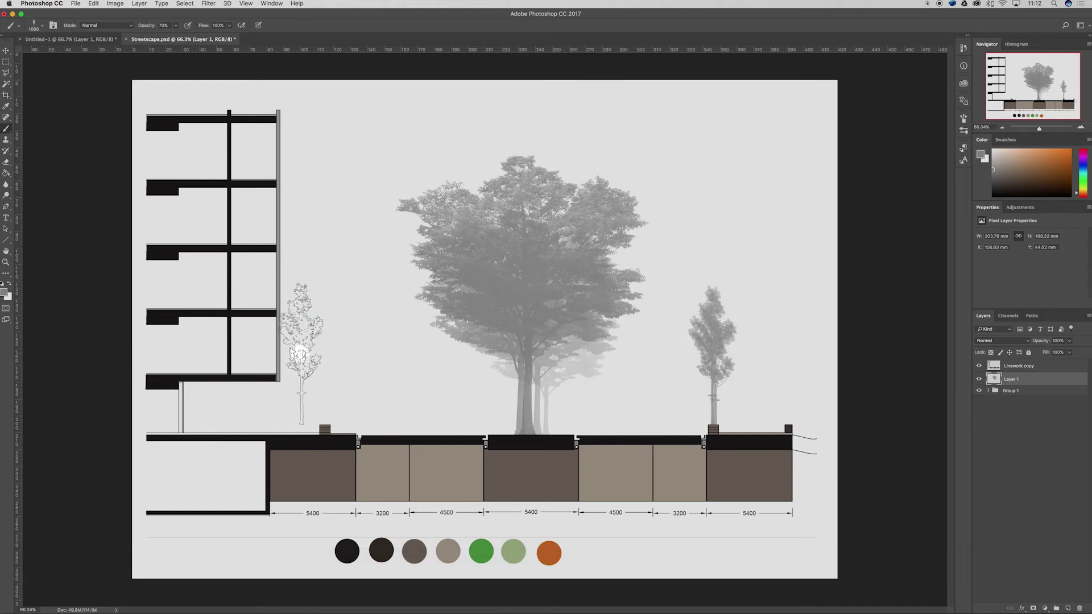
# Step: Stamp a matching tree in the planter beside the building, then reset opacity to 100%
pyautogui.click(320, 358)
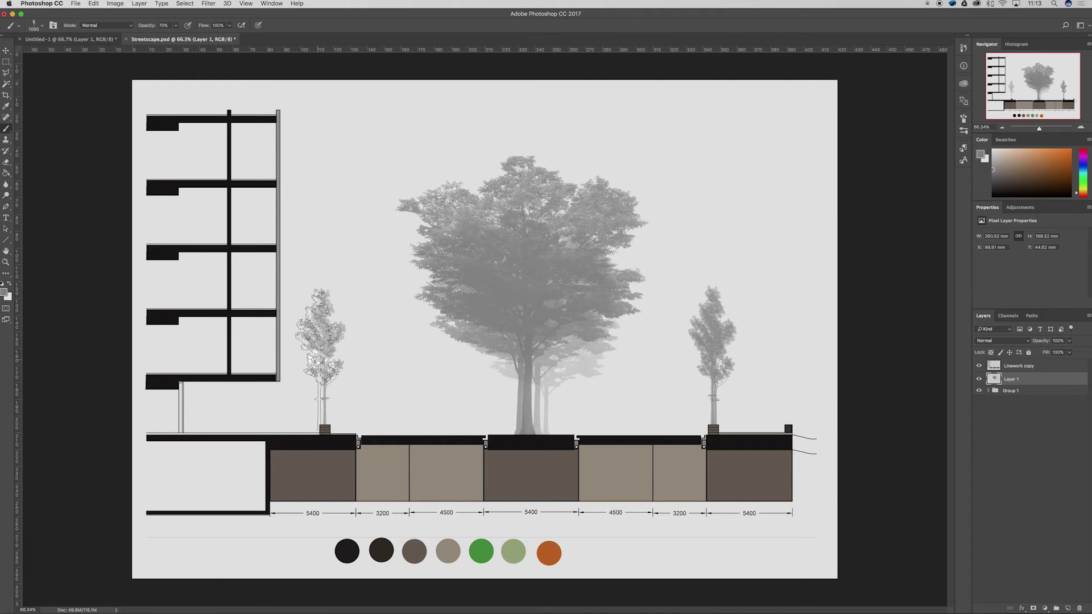
pyautogui.press('5')
pyautogui.click(325, 358)
pyautogui.press('super+z')
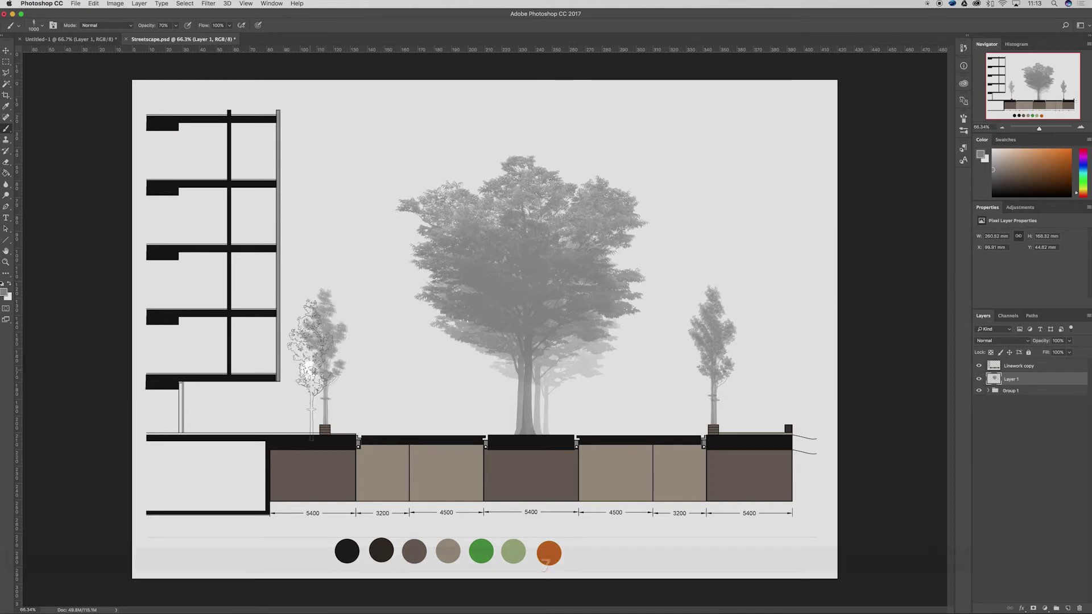
pyautogui.press('7')
pyautogui.click(322, 358)
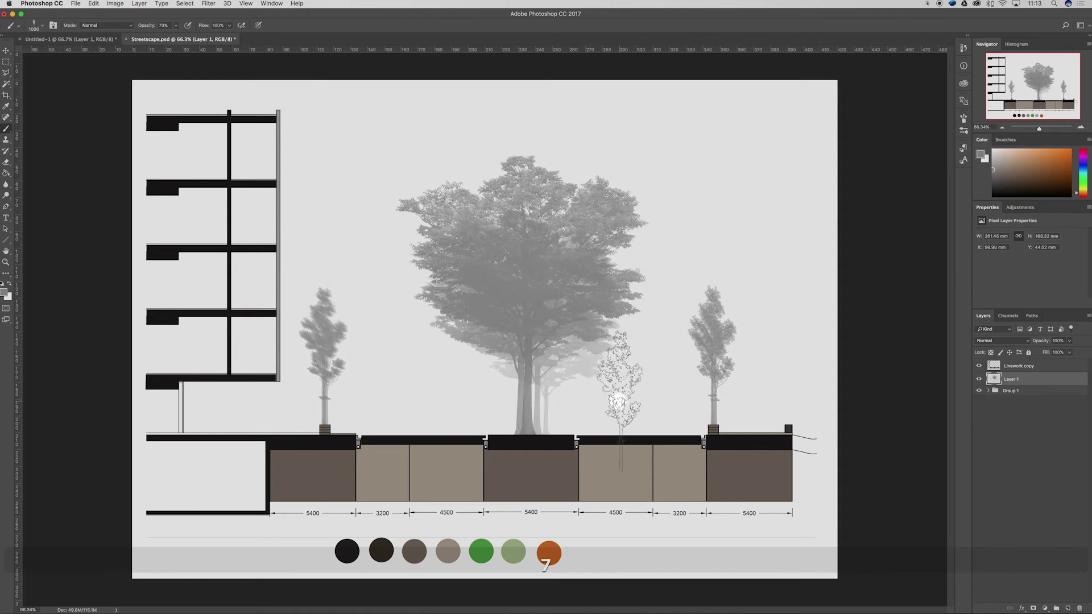
pyautogui.press('super+z')
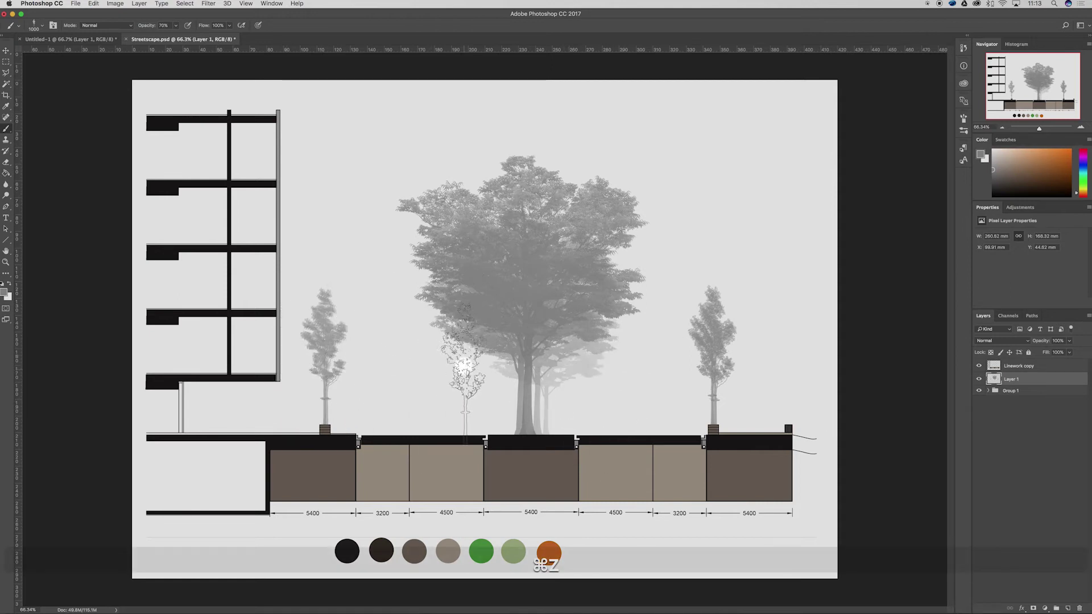
pyautogui.press('0')
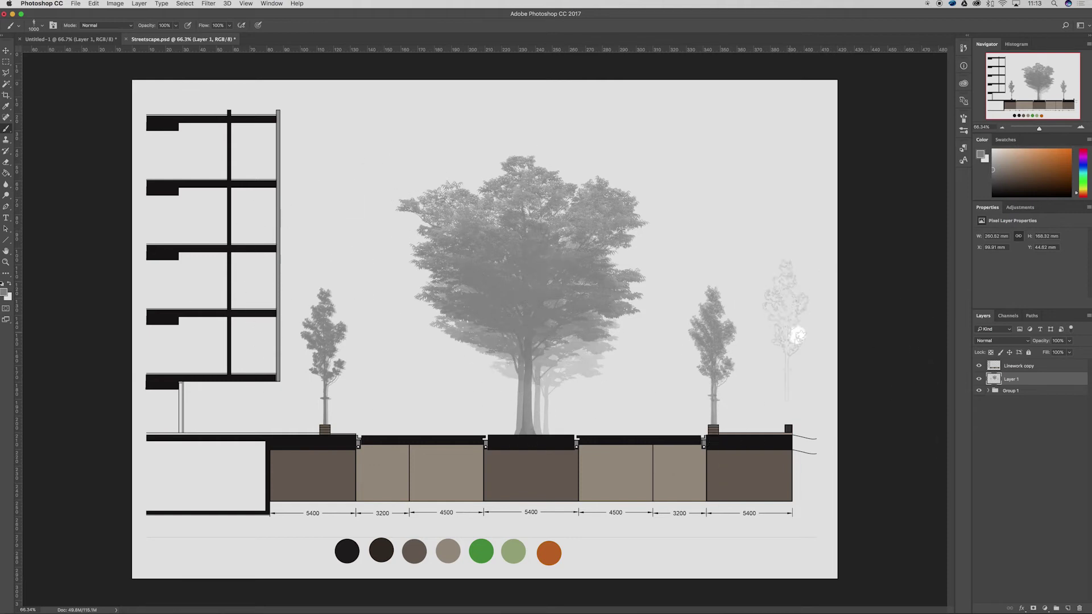
pyautogui.rightClick(754, 325)
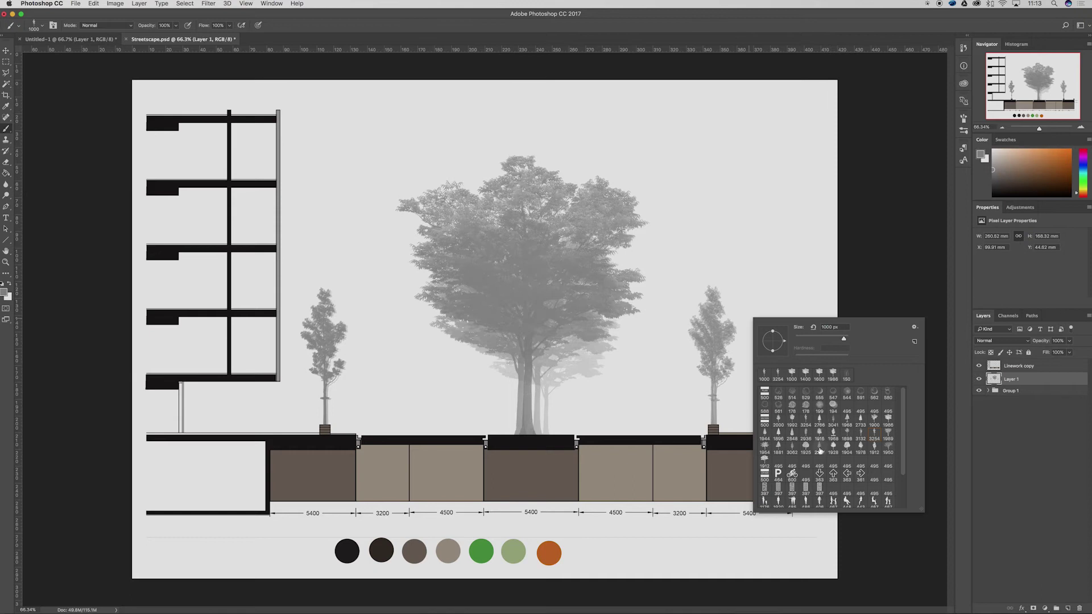
# Step: Choose the grass brush preset and paint grass at the section's right end
pyautogui.scroll(-4, 819, 456)
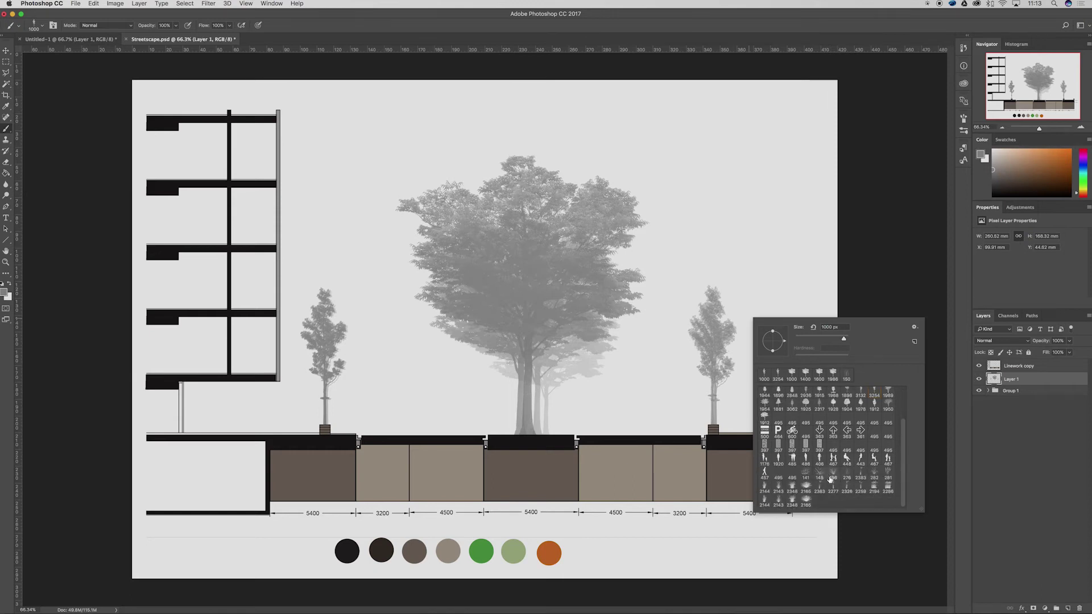
pyautogui.click(889, 479)
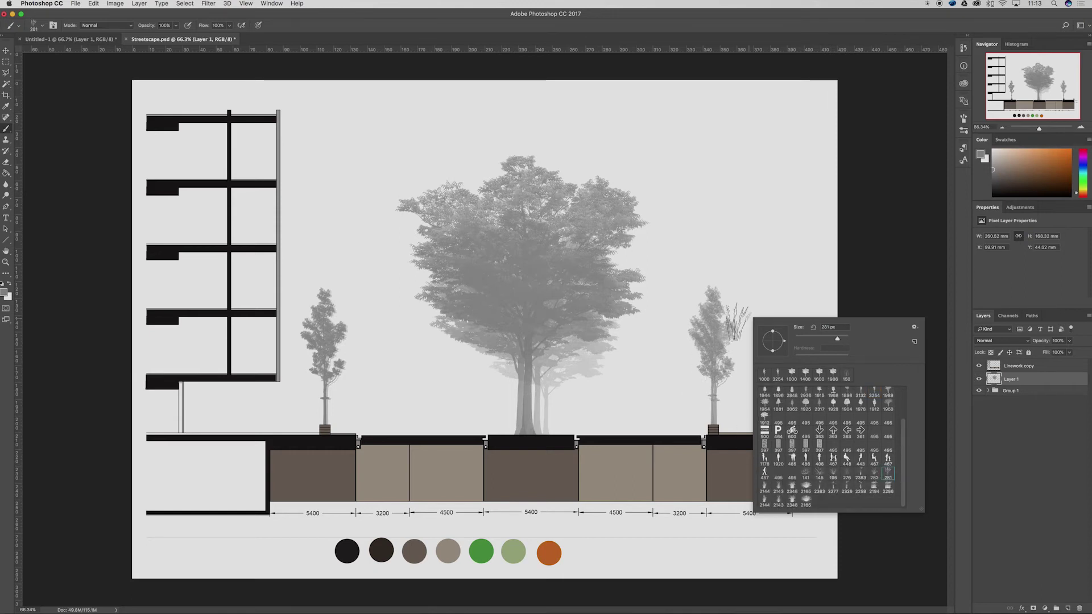
pyautogui.click(867, 184)
pyautogui.scroll(2, 822, 446)
pyautogui.scroll(6, 822, 446)
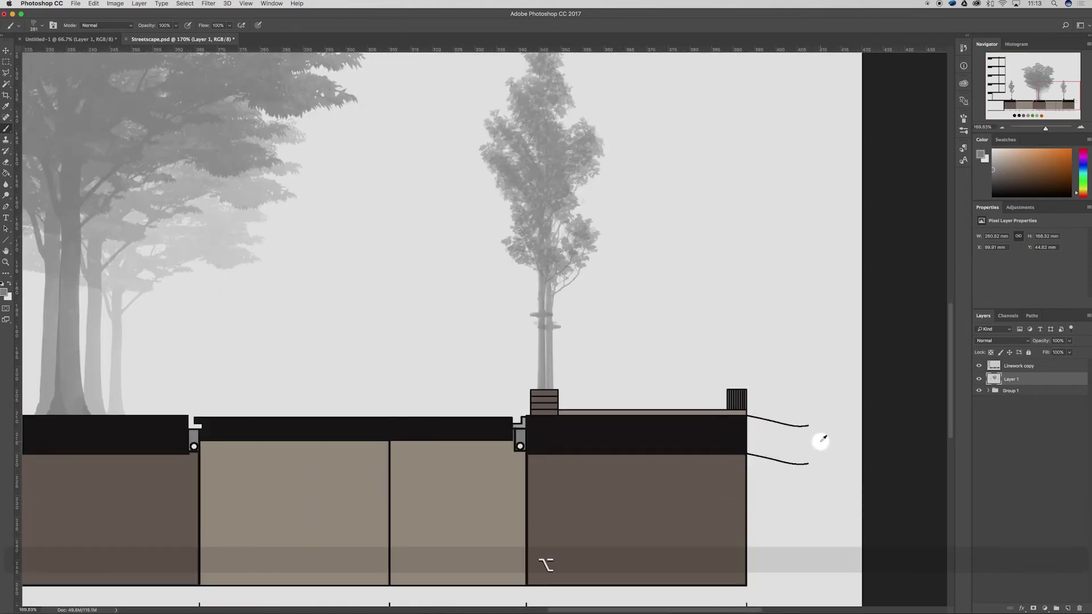
pyautogui.press('[')
pyautogui.press('[')
pyautogui.press('[')
pyautogui.press('[')
pyautogui.press('[')
pyautogui.press('[')
pyautogui.press('[')
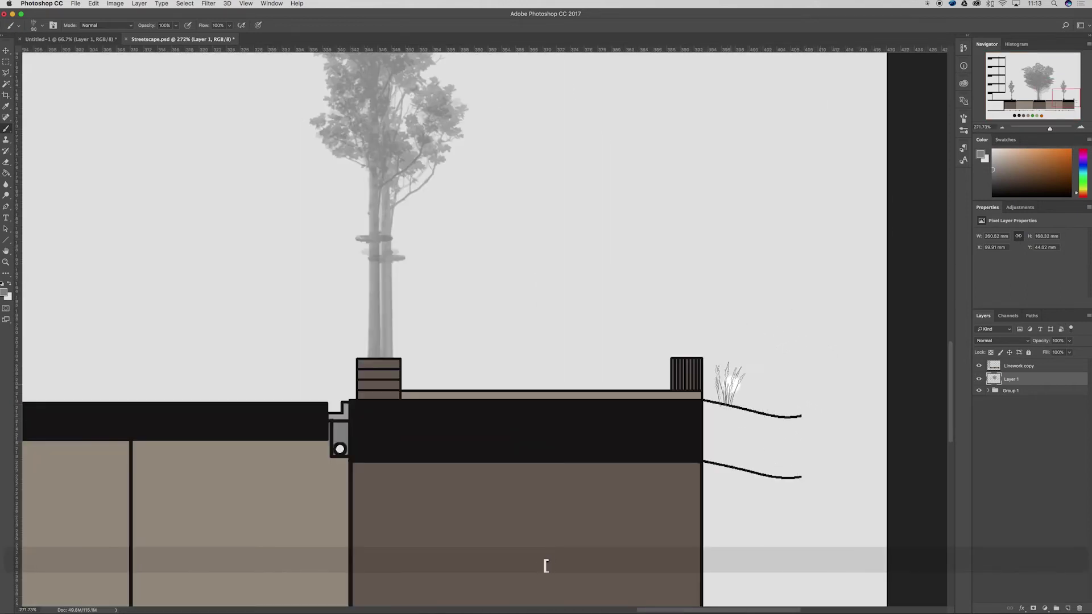
pyautogui.moveTo(720, 387)
pyautogui.mouseDown()
pyautogui.moveTo(813, 405)
pyautogui.moveTo(757, 407)
pyautogui.moveTo(784, 390)
pyautogui.moveTo(794, 355)
pyautogui.mouseUp()
# Step: With a larger grass brush, add taller strokes to thicken the tuft, then fit the section in view
pyautogui.press(']')
pyautogui.press(']')
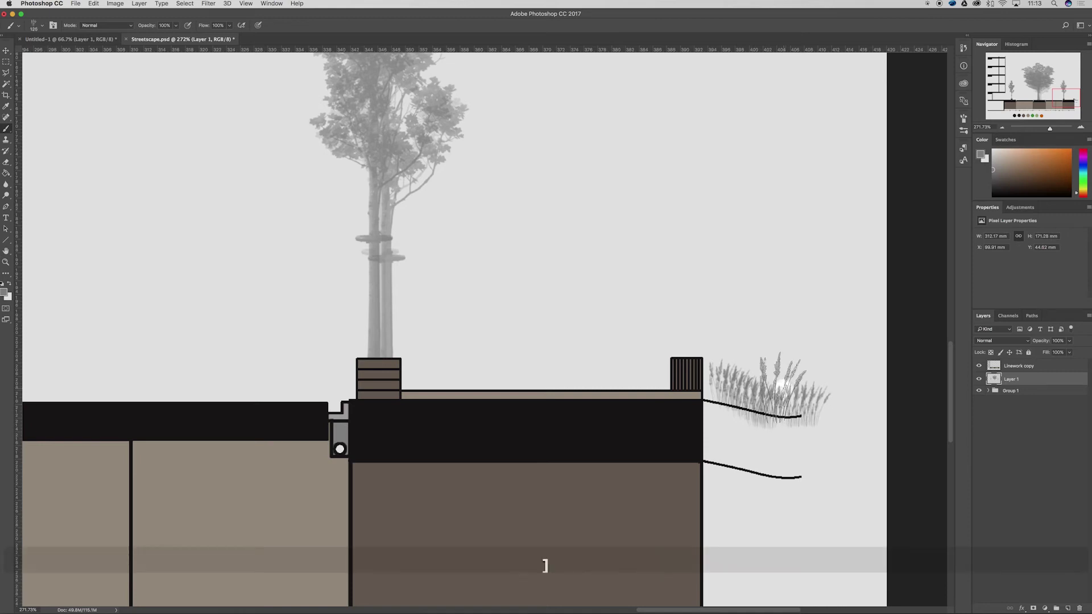
pyautogui.moveTo(779, 421); pyautogui.dragTo(796, 358)
pyautogui.moveTo(728, 432)
pyautogui.mouseDown()
pyautogui.moveTo(760, 367)
pyautogui.moveTo(731, 364)
pyautogui.mouseUp()
pyautogui.moveTo(790, 438)
pyautogui.mouseDown()
pyautogui.moveTo(785, 376)
pyautogui.moveTo(807, 369)
pyautogui.mouseUp()
pyautogui.moveTo(740, 438); pyautogui.dragTo(759, 376)
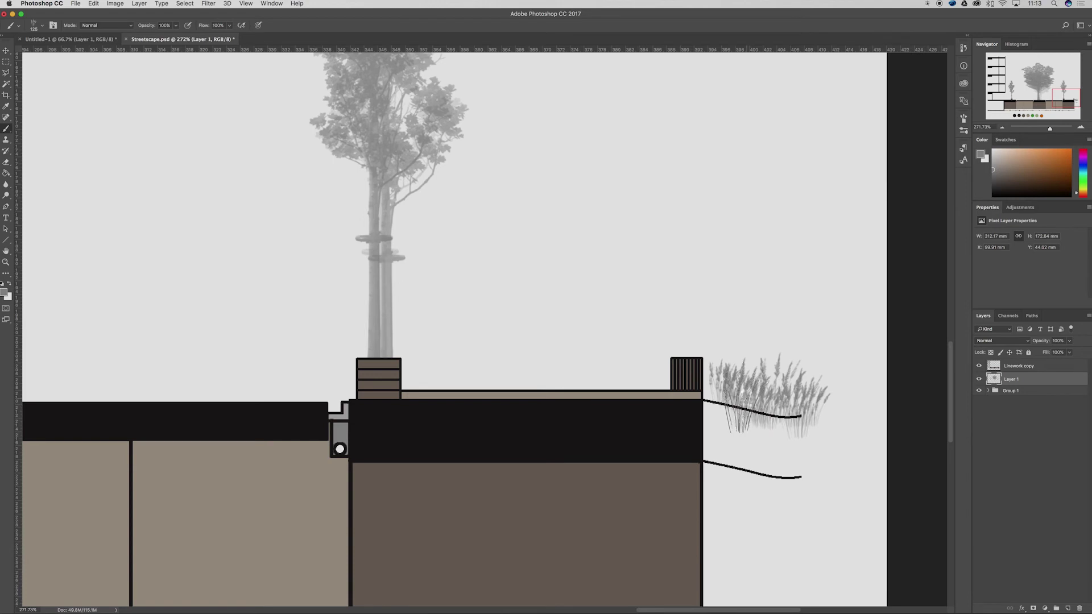
pyautogui.rightClick(740, 373)
pyautogui.click(914, 292)
pyautogui.press('super+0')
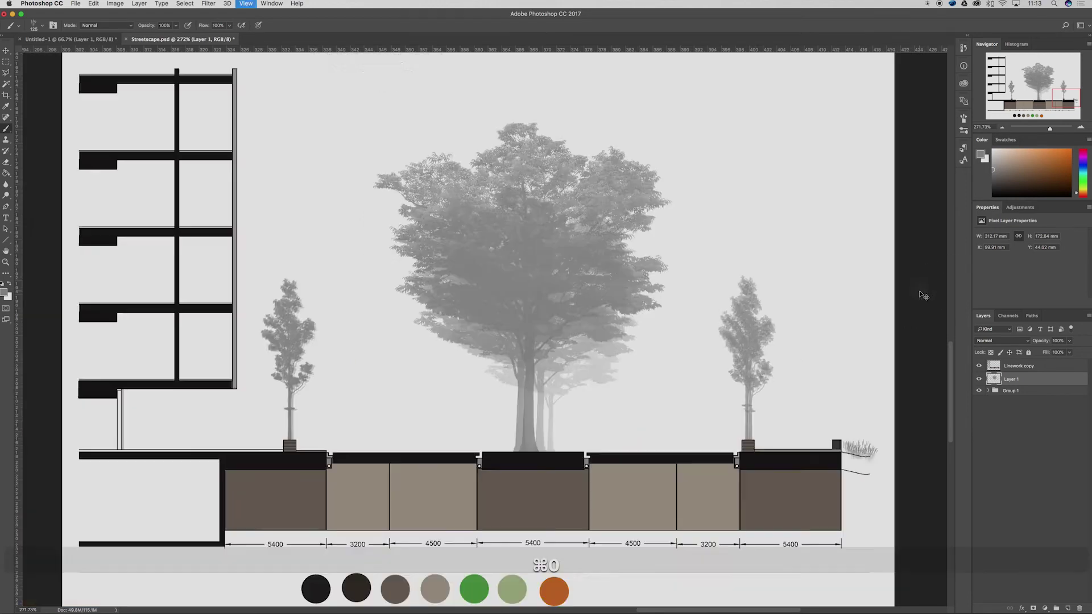
pyautogui.keyDown('alt'); pyautogui.scroll(5, 844, 448); pyautogui.keyUp('alt')
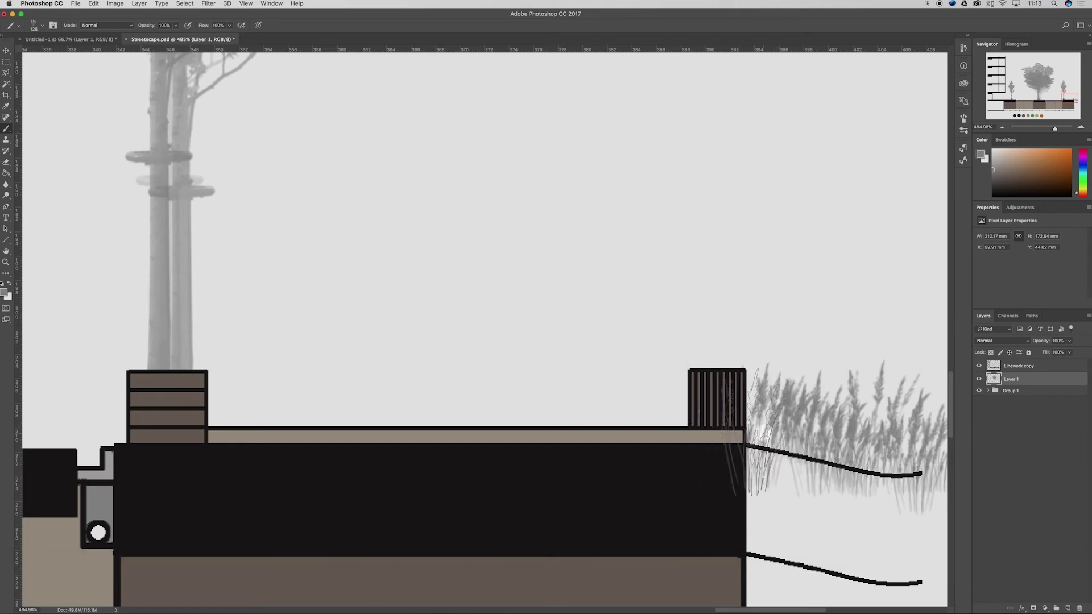
pyautogui.keyDown('alt'); pyautogui.scroll(-2, 790, 453); pyautogui.keyUp('alt')
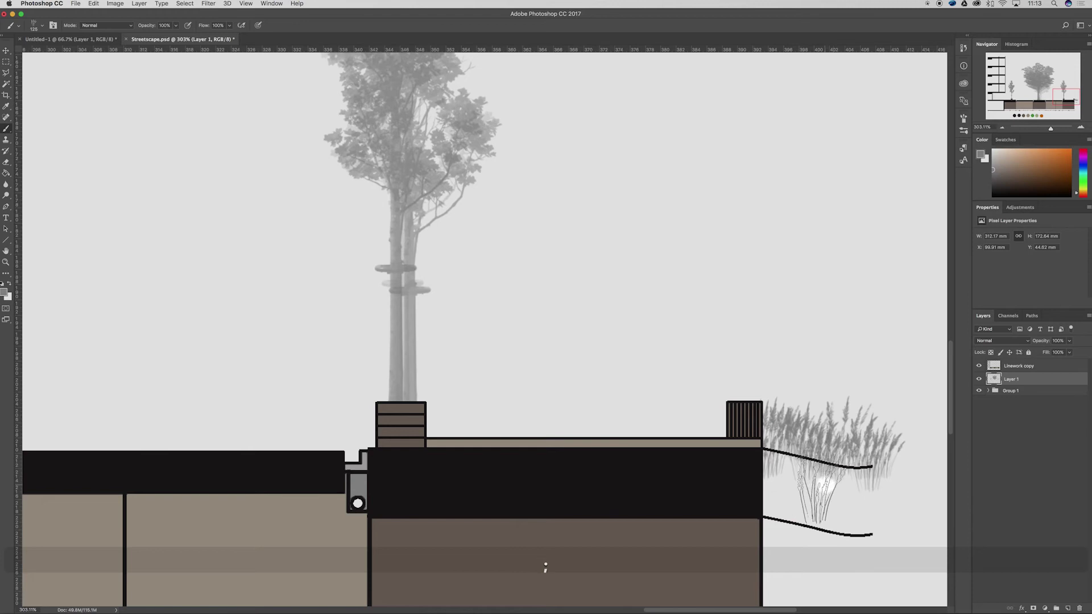
# Step: Lasso the grass strokes hanging below the slope line and delete them
pyautogui.press('l')
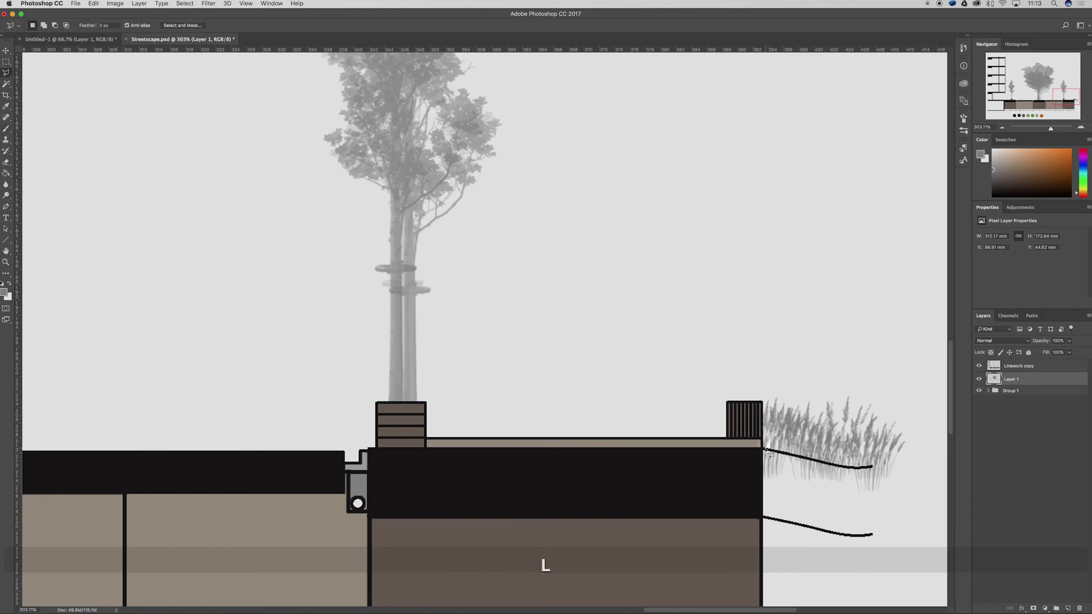
pyautogui.press('shift')
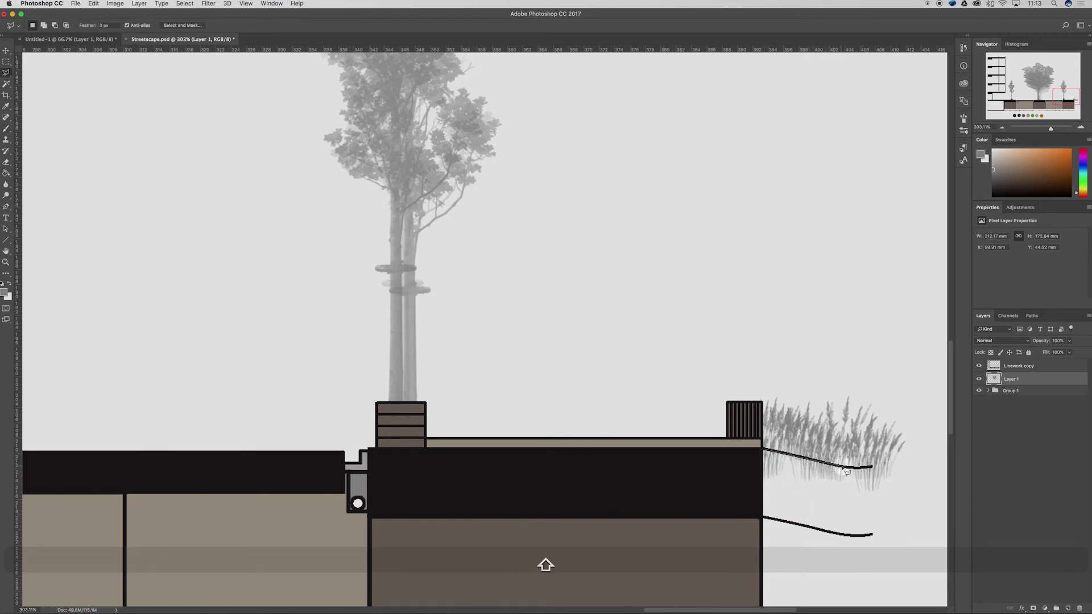
pyautogui.moveTo(865, 471)
pyautogui.mouseDown()
pyautogui.moveTo(910, 463)
pyautogui.moveTo(830, 557)
pyautogui.moveTo(773, 506)
pyautogui.moveTo(710, 485)
pyautogui.moveTo(734, 480)
pyautogui.mouseUp()
pyautogui.press('BackSpace')
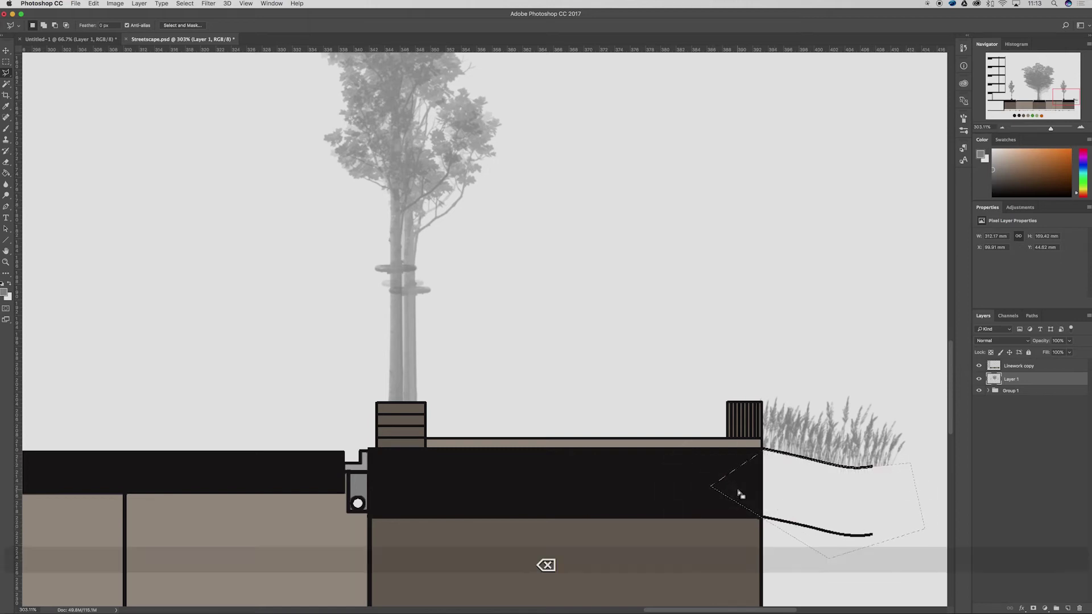
pyautogui.scroll(-5, 738, 460)
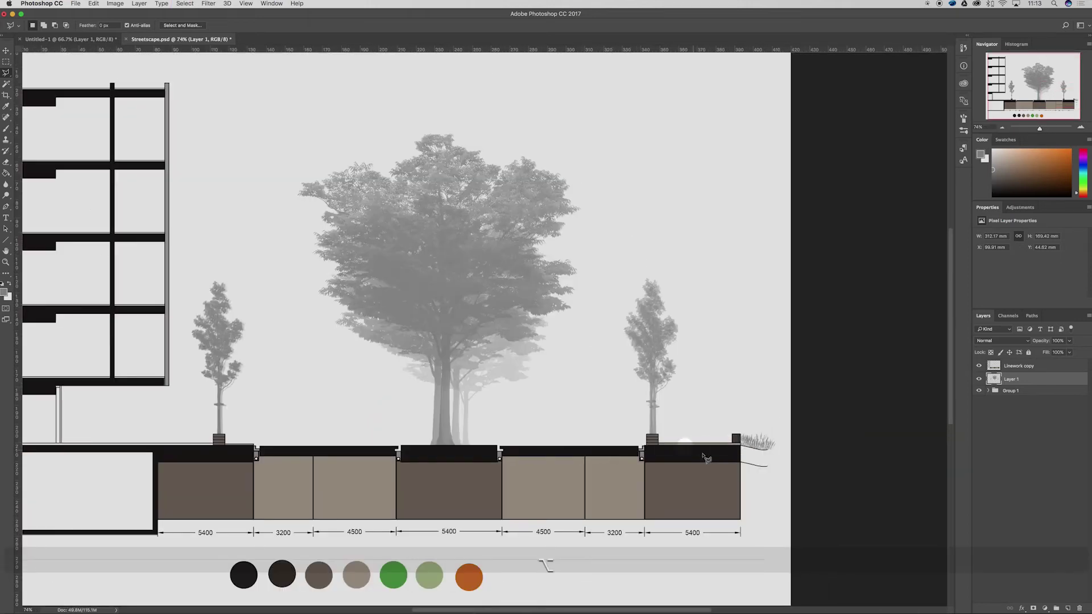
pyautogui.scroll(-3, 565, 462)
pyautogui.scroll(5, 385, 373)
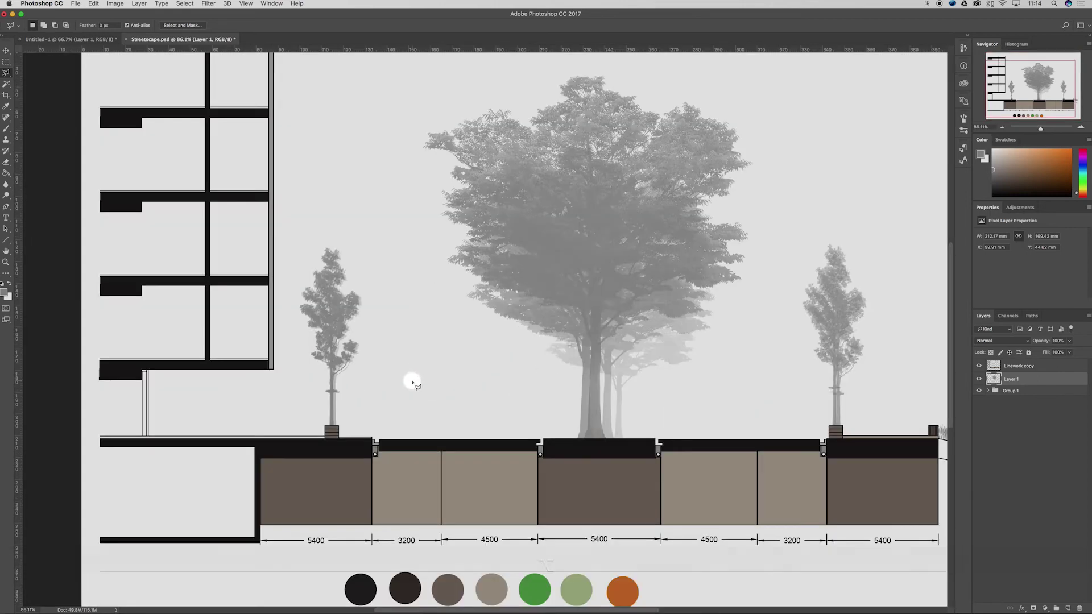
# Step: With a smaller grass brush, paint short grass along the left planter top and the central tree's base
pyautogui.press('b')
pyautogui.rightClick(432, 341)
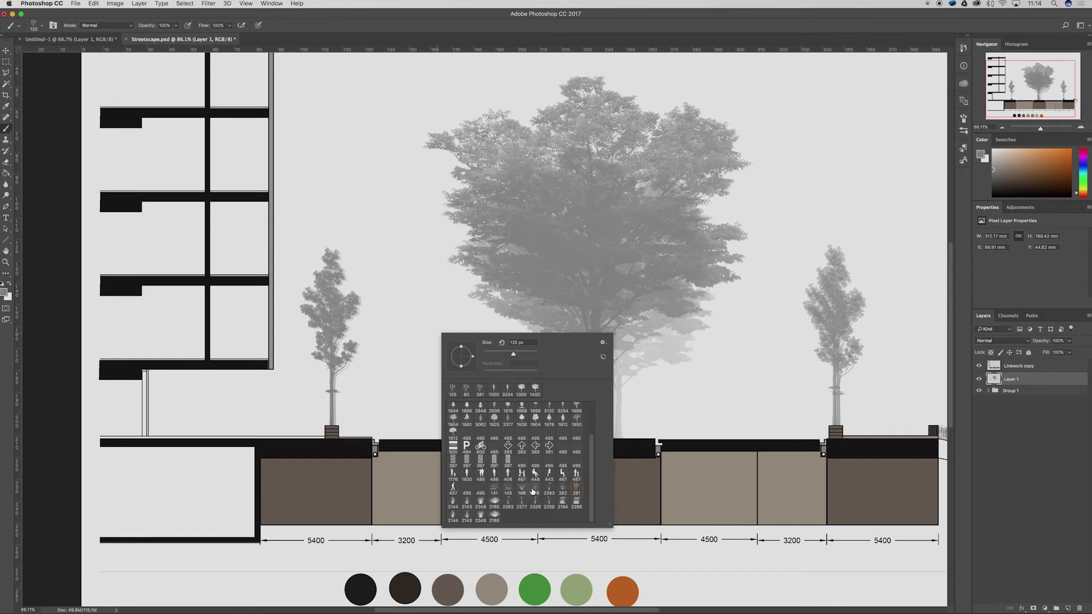
pyautogui.press('[')
pyautogui.press('[')
pyautogui.press('[')
pyautogui.press('Escape')
pyautogui.scroll(5, 371, 431)
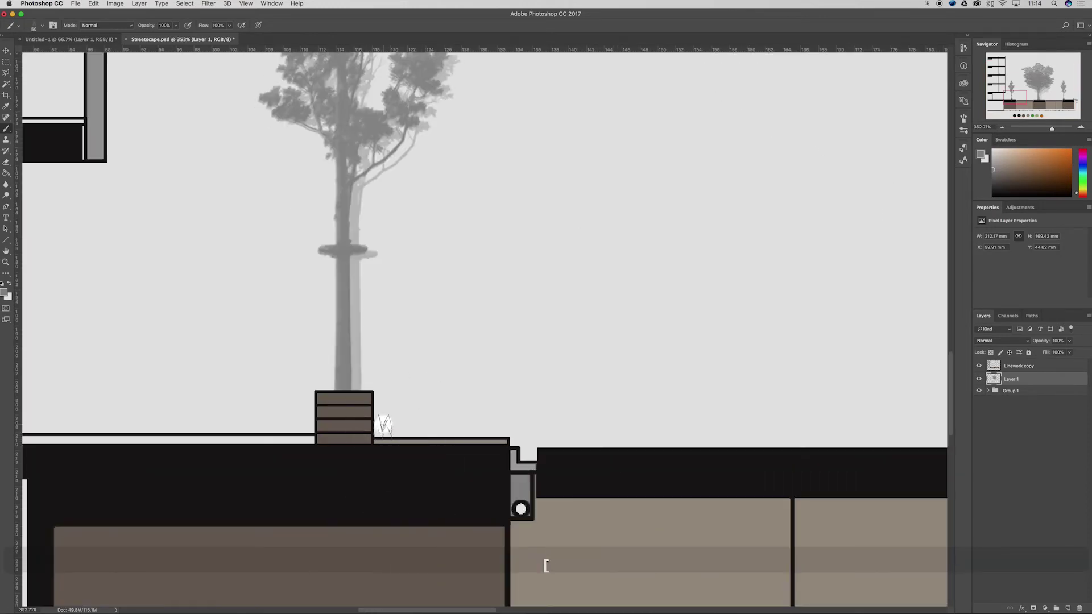
pyautogui.moveTo(386, 427)
pyautogui.mouseDown()
pyautogui.moveTo(501, 426)
pyautogui.moveTo(404, 428)
pyautogui.mouseUp()
pyautogui.hscroll(10, 483, 284)
pyautogui.moveTo(199, 418)
pyautogui.mouseDown()
pyautogui.moveTo(569, 414)
pyautogui.moveTo(341, 418)
pyautogui.mouseUp()
# Step: Choose the patterned panel brush and test-stamp it on the facade, undoing the misplaced stamp
pyautogui.moveTo(251, 415); pyautogui.dragTo(165, 413)
pyautogui.scroll(-8, 524, 429)
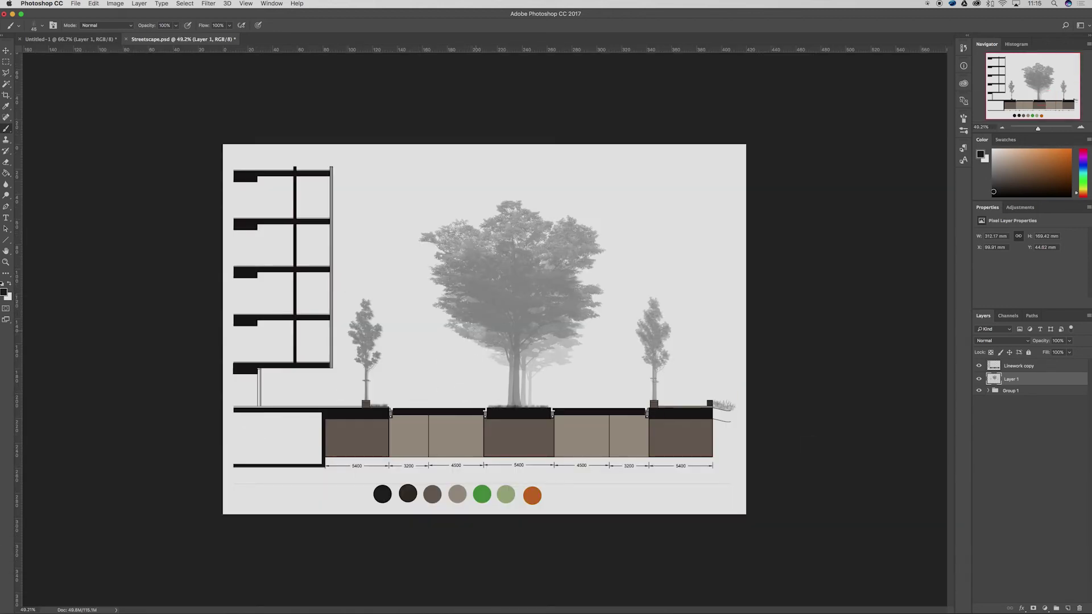
pyautogui.press('b')
pyautogui.rightClick(433, 360)
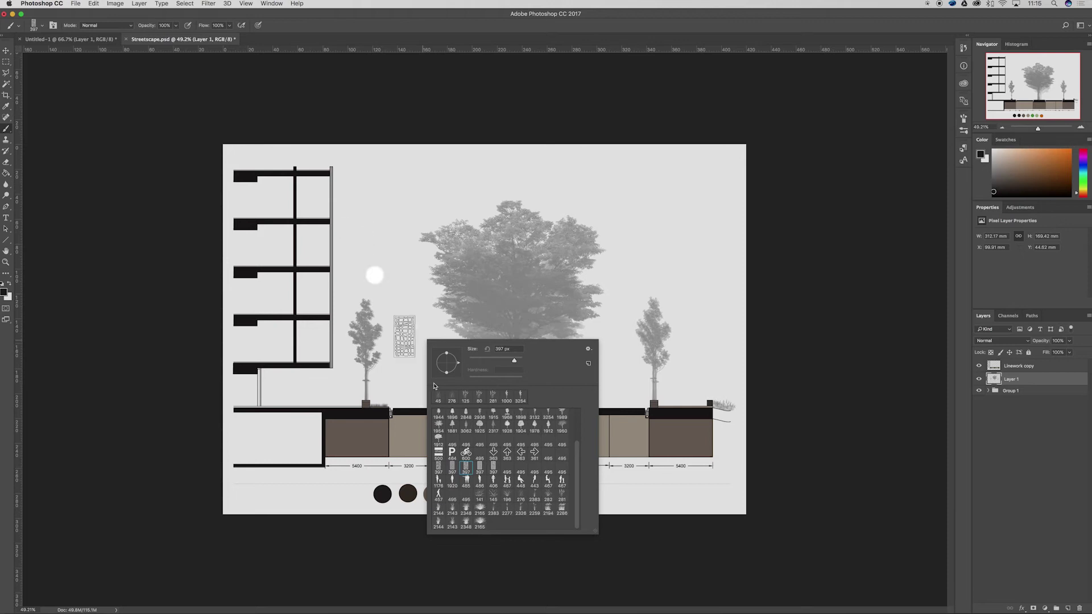
pyautogui.click(493, 466)
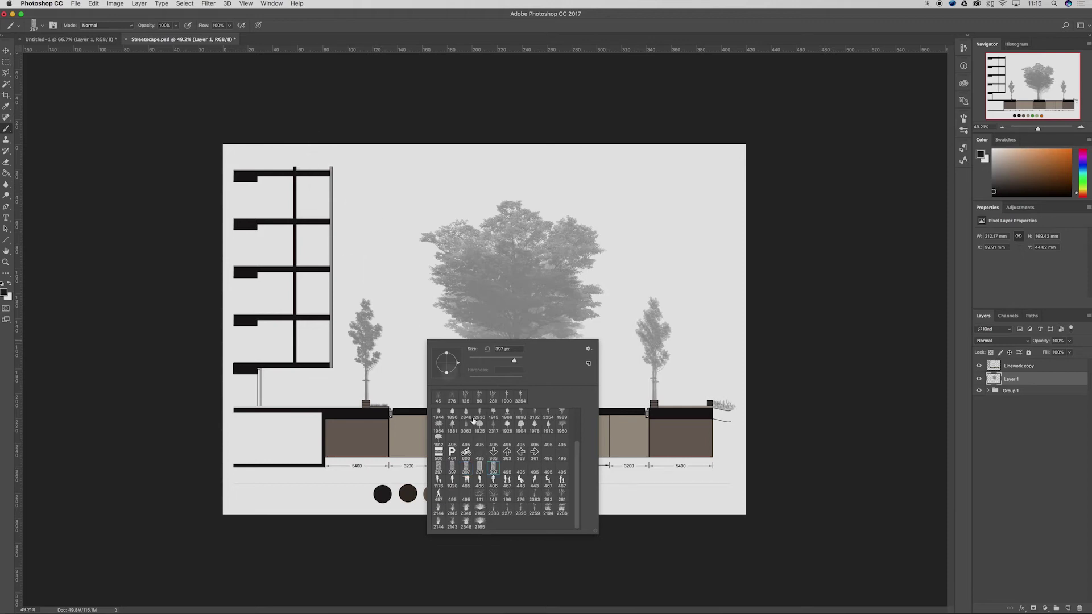
pyautogui.click(439, 466)
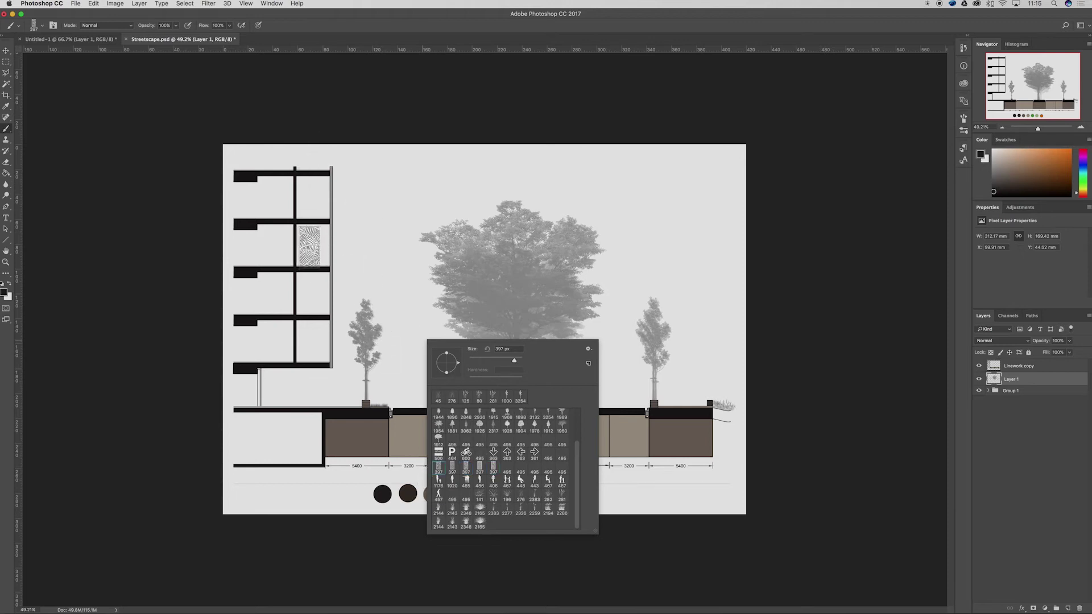
pyautogui.click(384, 234)
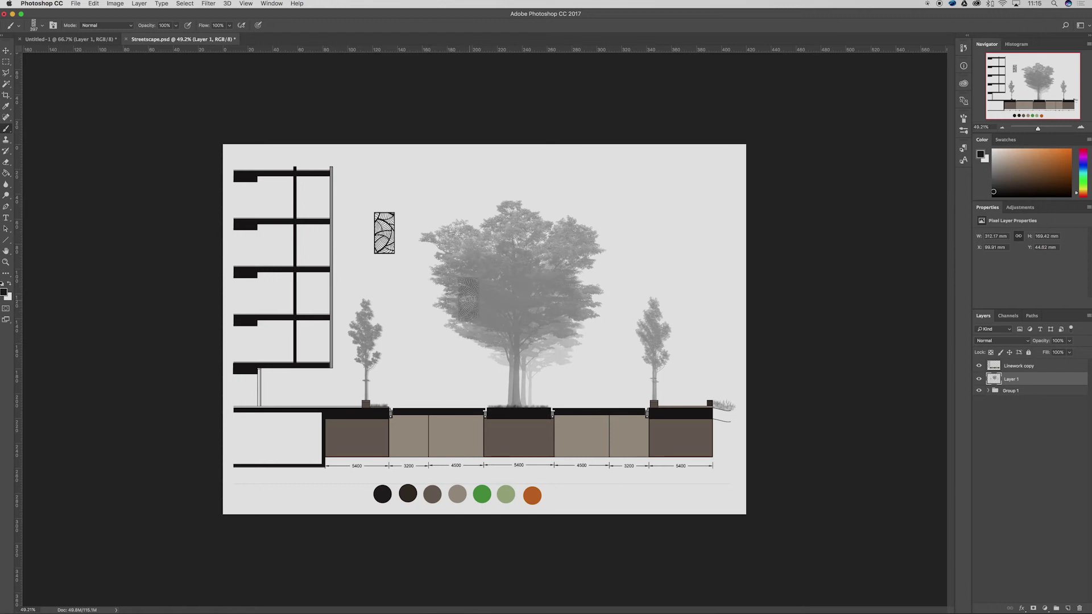
pyautogui.press('super+z')
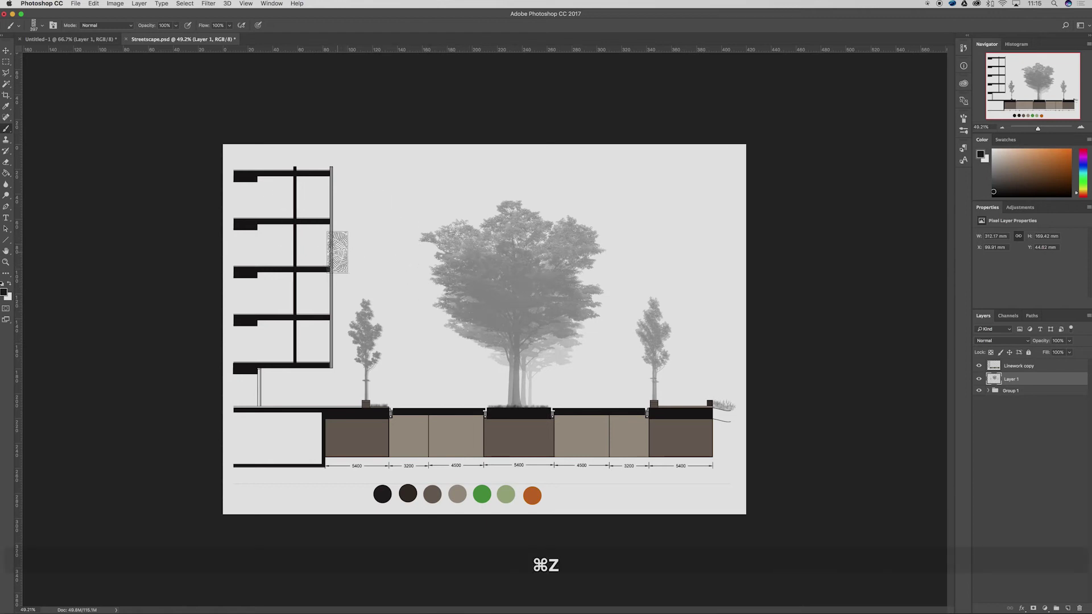
# Step: On a new layer, place the panel in the lowest floor bay and narrow it to fit
pyautogui.scroll(3, 296, 248)
pyautogui.scroll(3, 295, 248)
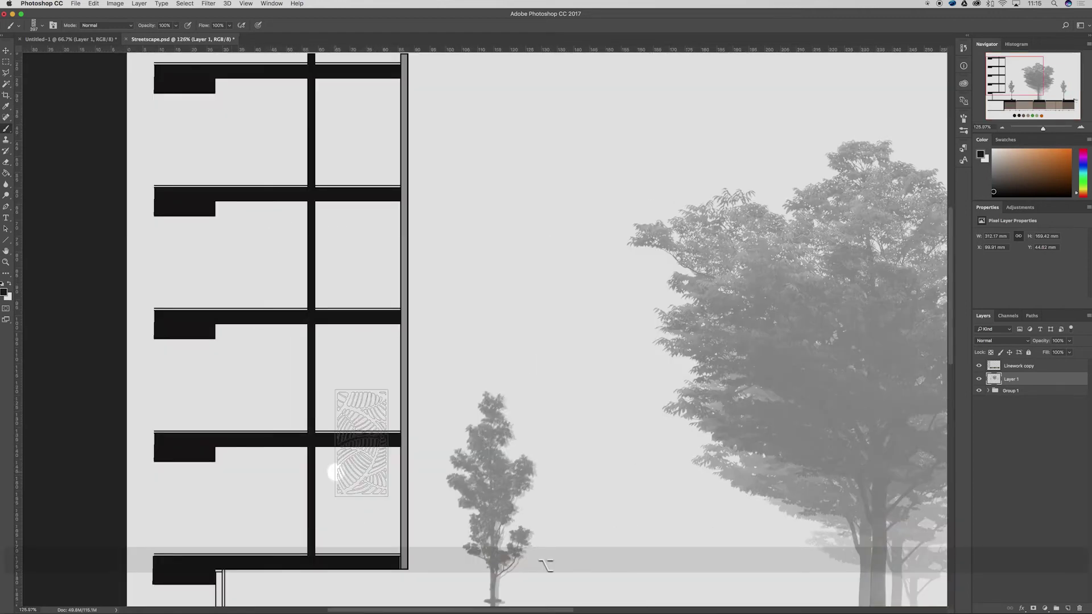
pyautogui.click(1067, 609)
pyautogui.moveTo(450, 474); pyautogui.dragTo(341, 500)
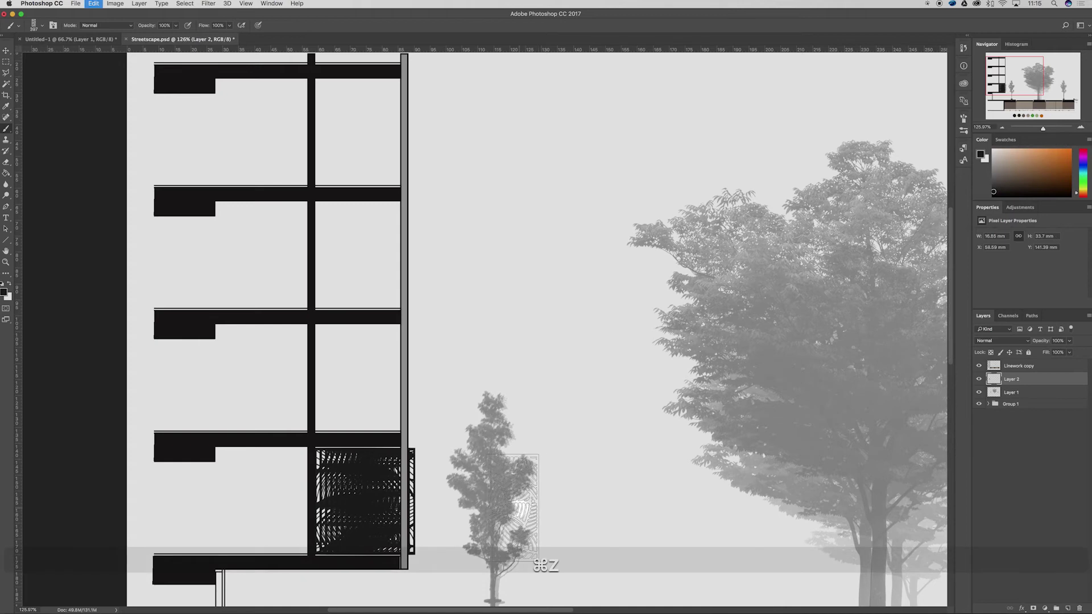
pyautogui.press('super+z')
pyautogui.moveTo(397, 497); pyautogui.dragTo(393, 500)
pyautogui.press('super+t')
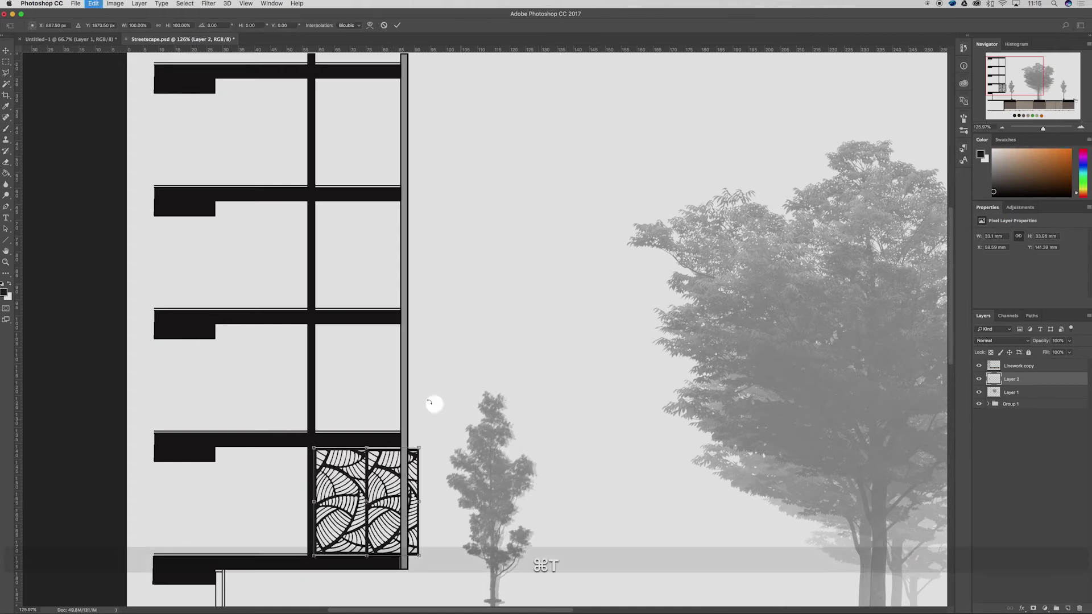
pyautogui.moveTo(419, 502); pyautogui.dragTo(406, 501)
pyautogui.press('Return')
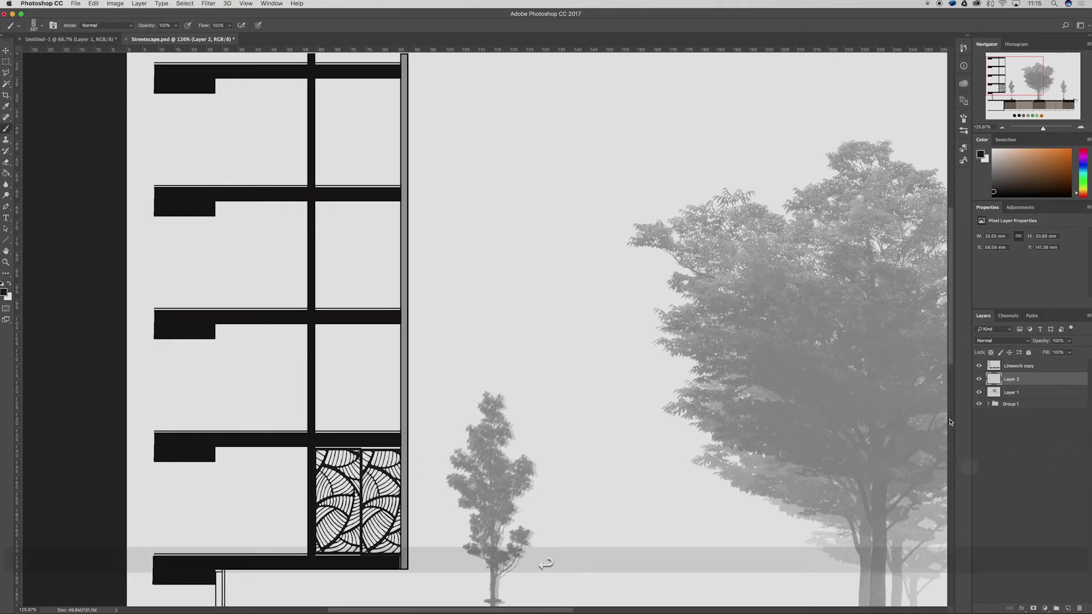
# Step: Copy the panel up to each higher floor, merge the copies and lower their opacity
pyautogui.press('v')
pyautogui.moveTo(369, 508); pyautogui.dragTo(363, 382)
pyautogui.moveTo(363, 382); pyautogui.dragTo(374, 191)
pyautogui.scroll(-3, 377, 263)
pyautogui.keyDown('shift'); pyautogui.click(1018, 405); pyautogui.keyUp('shift')
pyautogui.rightClick(1026, 408)
pyautogui.click(956, 486)
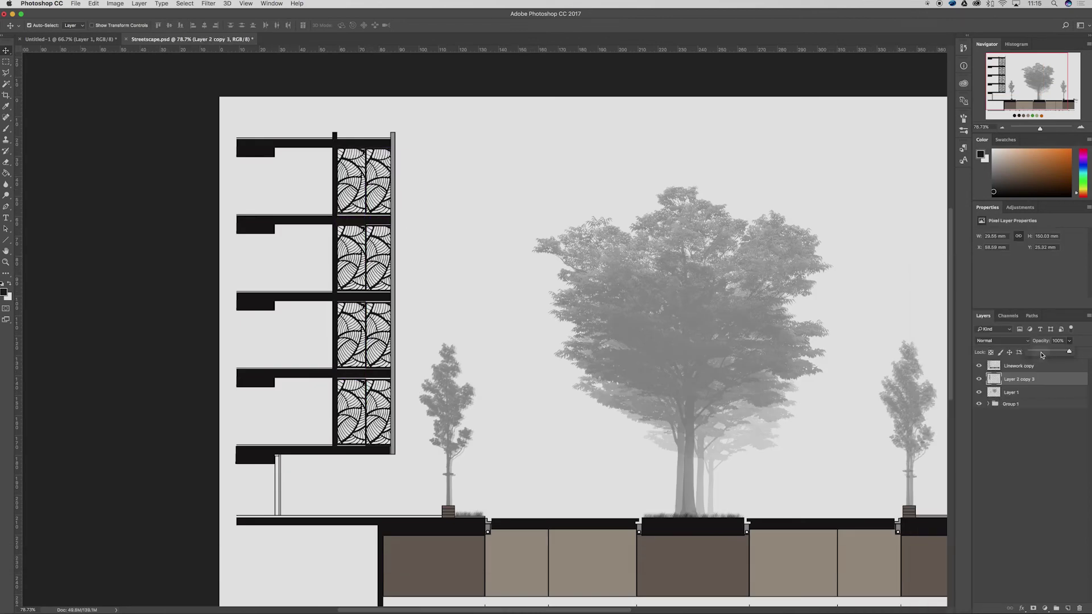
pyautogui.moveTo(1069, 341); pyautogui.dragTo(1038, 352)
# Step: On a new layer, select the four floor interiors plus the ground-floor column area
pyautogui.press('shift+super+alt+n')
pyautogui.press('m')
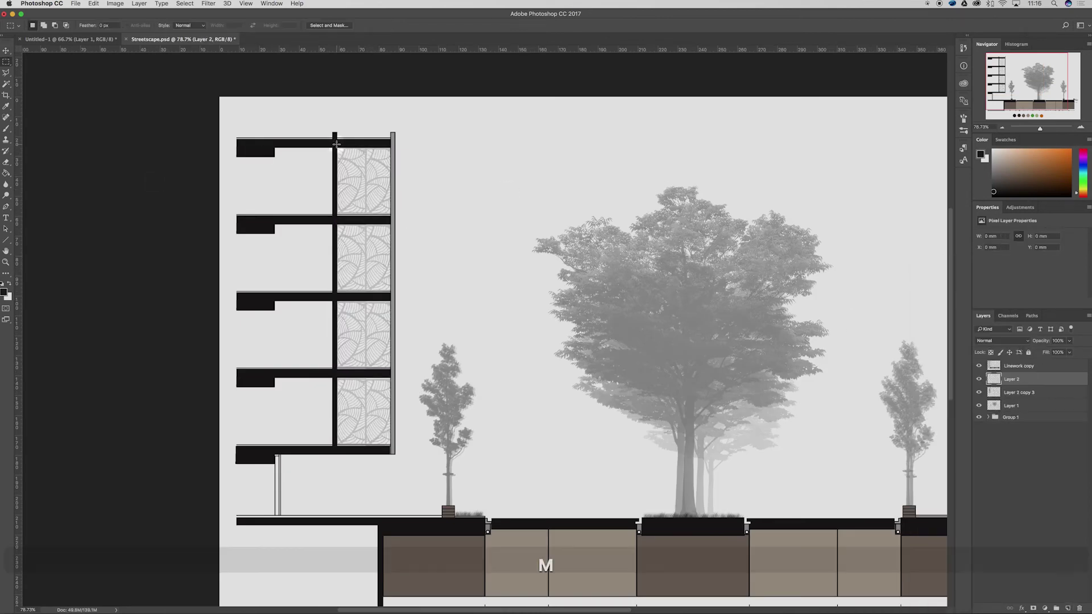
pyautogui.moveTo(335, 144); pyautogui.dragTo(229, 217)
pyautogui.moveTo(335, 222)
pyautogui.mouseDown()
pyautogui.moveTo(251, 293)
pyautogui.moveTo(233, 294)
pyautogui.mouseUp()
pyautogui.moveTo(335, 299)
pyautogui.mouseDown()
pyautogui.moveTo(274, 303)
pyautogui.moveTo(233, 370)
pyautogui.mouseUp()
pyautogui.moveTo(335, 375)
pyautogui.mouseDown()
pyautogui.moveTo(279, 386)
pyautogui.moveTo(236, 449)
pyautogui.mouseUp()
pyautogui.moveTo(274, 516); pyautogui.dragTo(236, 453)
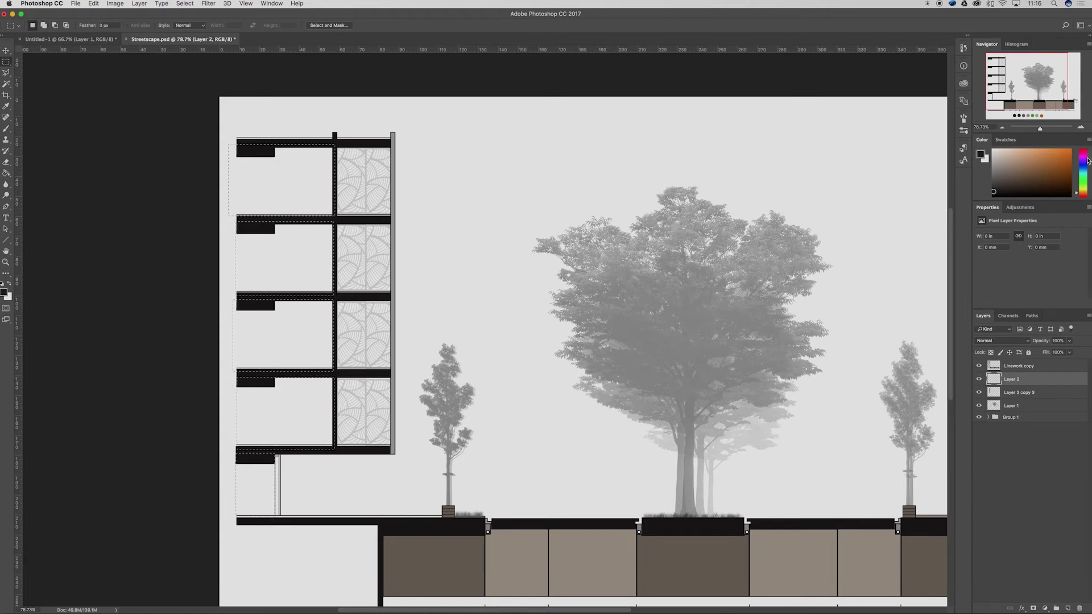
# Step: Fill the selection light blue at about 22% opacity and delete the sliver left of the building
pyautogui.press('g')
pyautogui.click(312, 255)
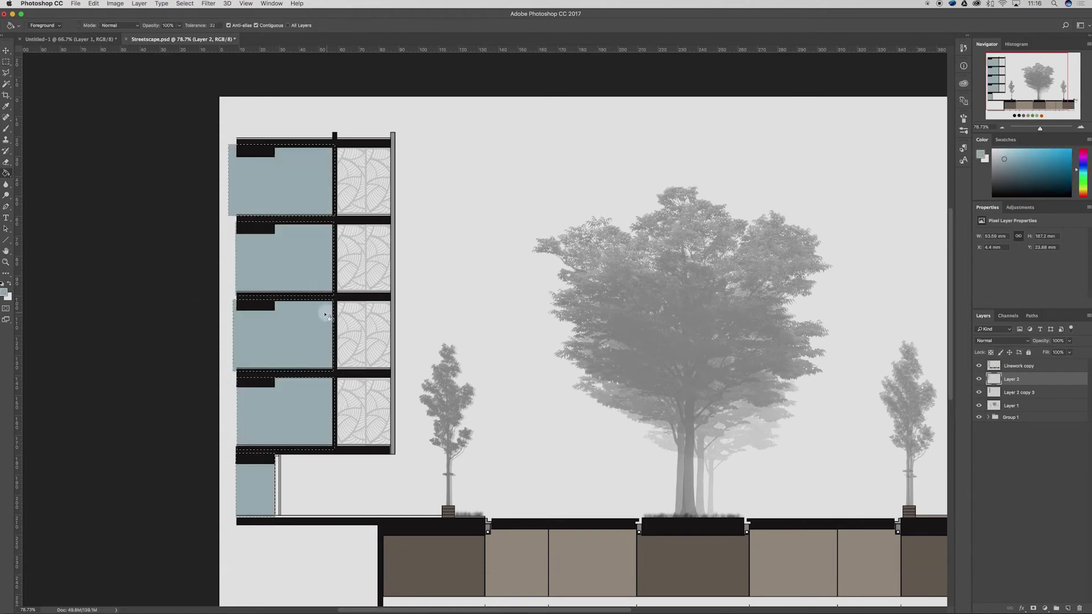
pyautogui.click(1070, 341)
pyautogui.moveTo(1071, 353); pyautogui.dragTo(1040, 352)
pyautogui.press('m')
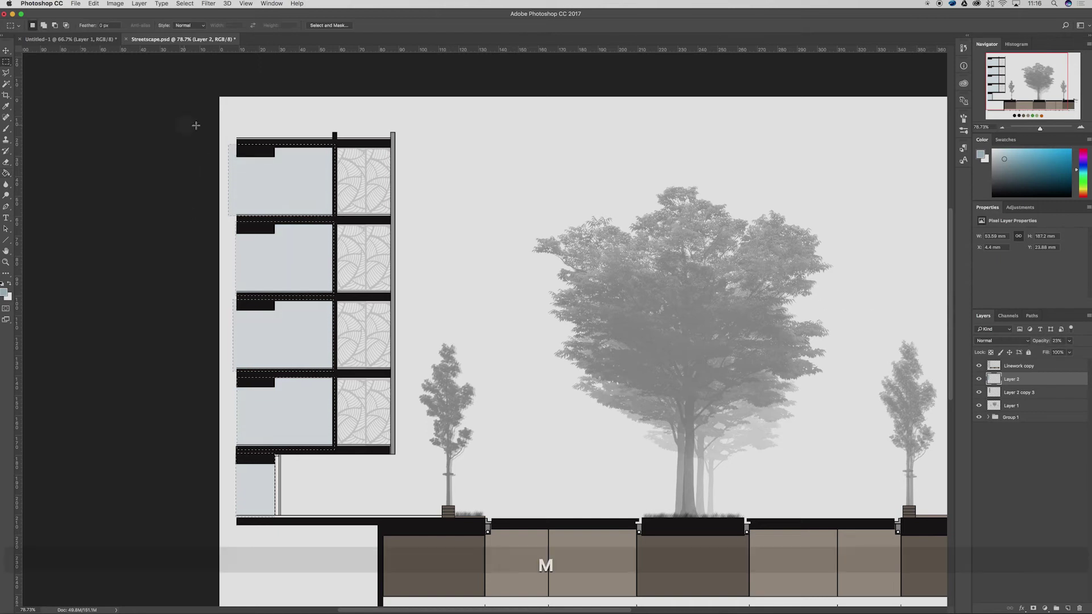
pyautogui.moveTo(195, 120); pyautogui.dragTo(236, 543)
pyautogui.press('BackSpace')
pyautogui.press('super+d')
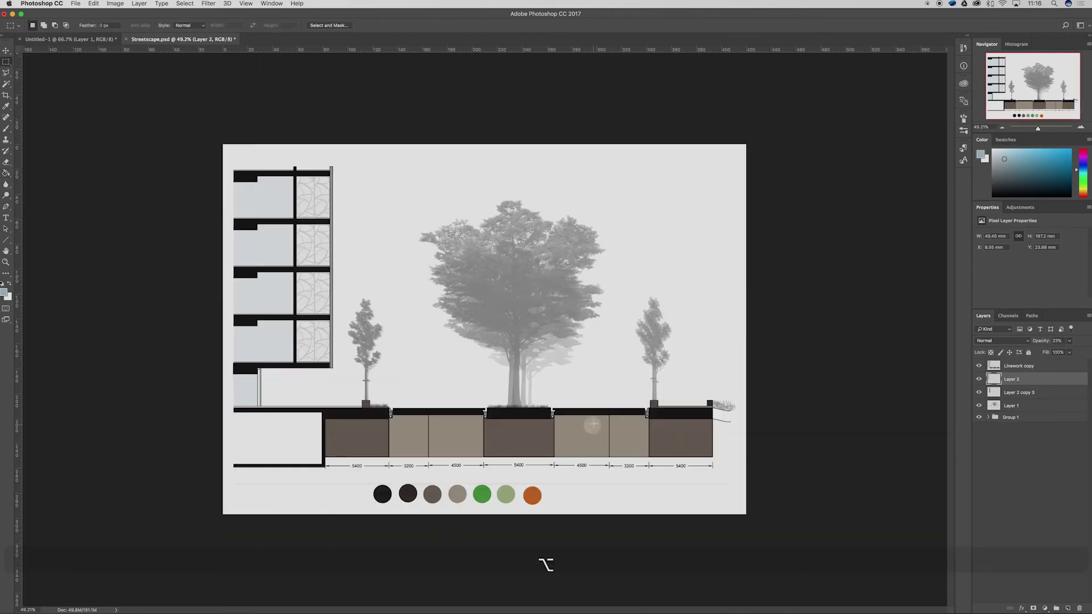
pyautogui.scroll(-3, 497, 328)
# Step: With a 200 px person silhouette brush, stamp a pair of people and a seated figure by the right planter
pyautogui.press('b')
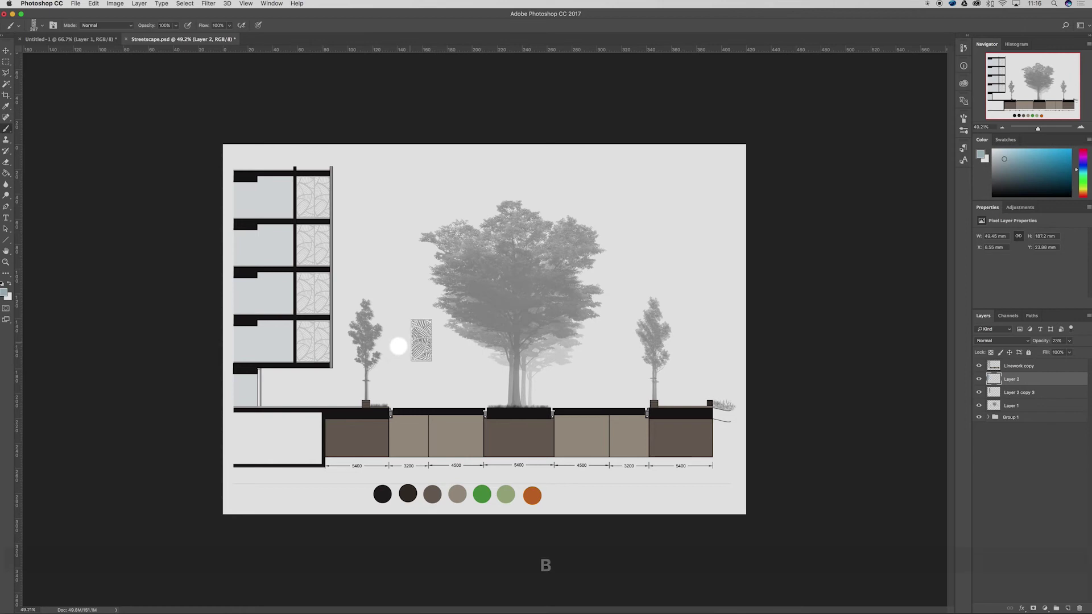
pyautogui.rightClick(450, 352)
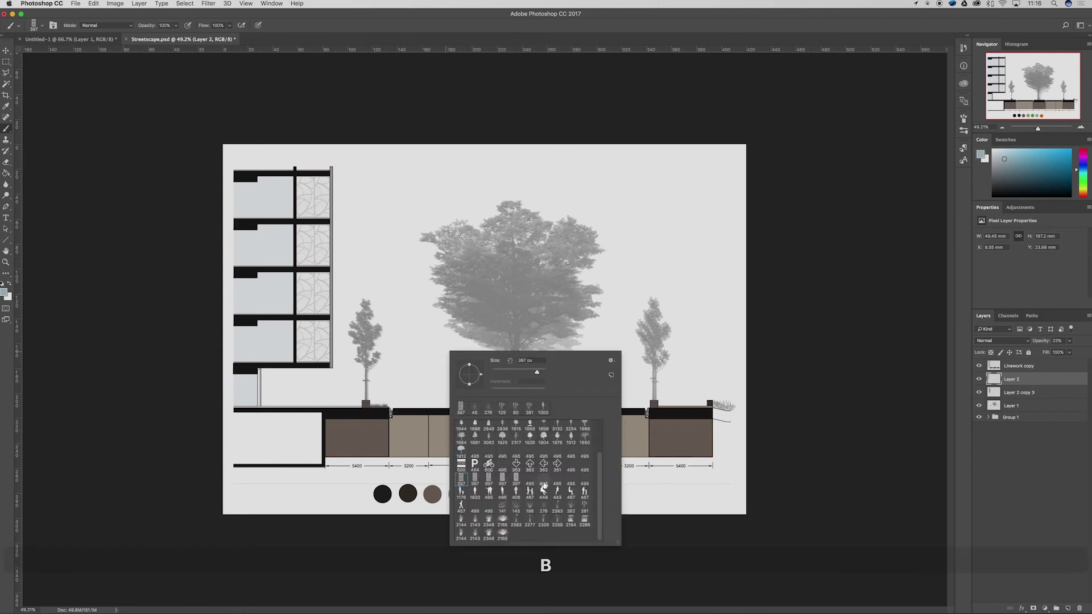
pyautogui.click(494, 492)
pyautogui.click(804, 365)
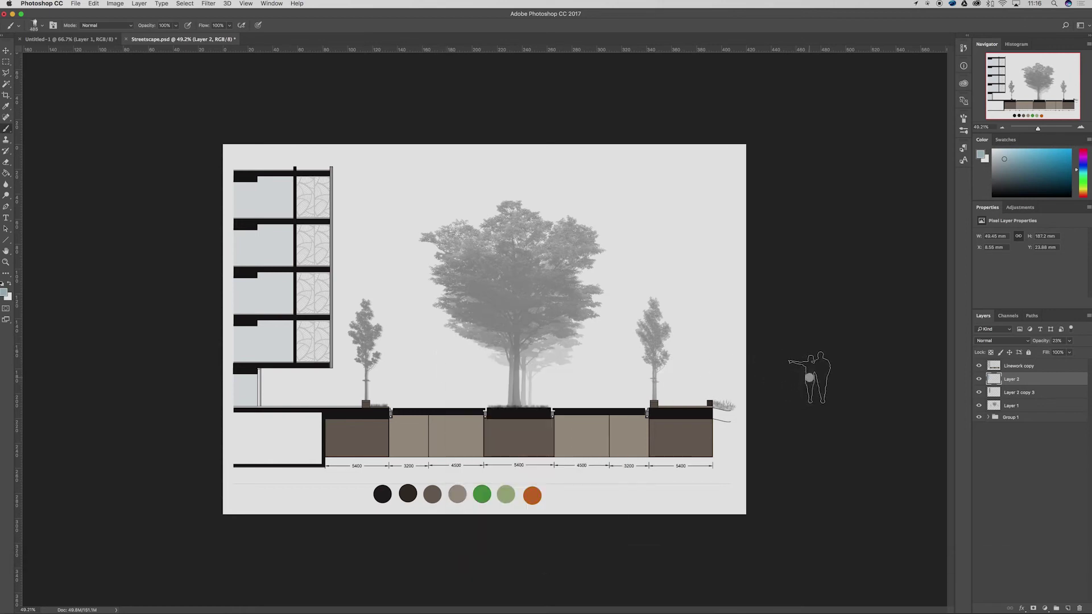
pyautogui.press('[')
pyautogui.press('[')
pyautogui.press('[')
pyautogui.press('[')
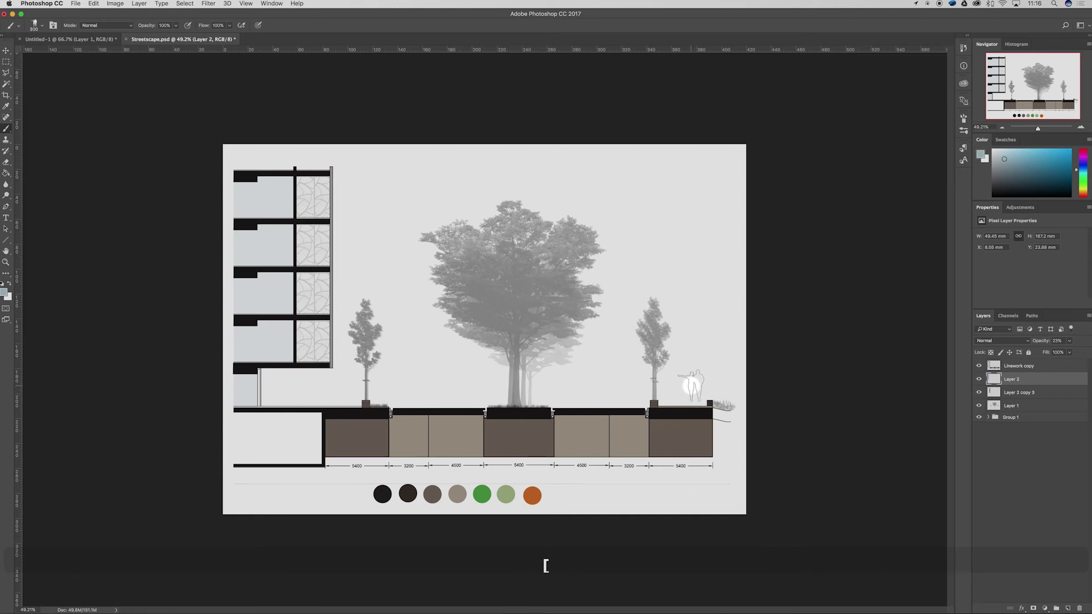
pyautogui.click(693, 390)
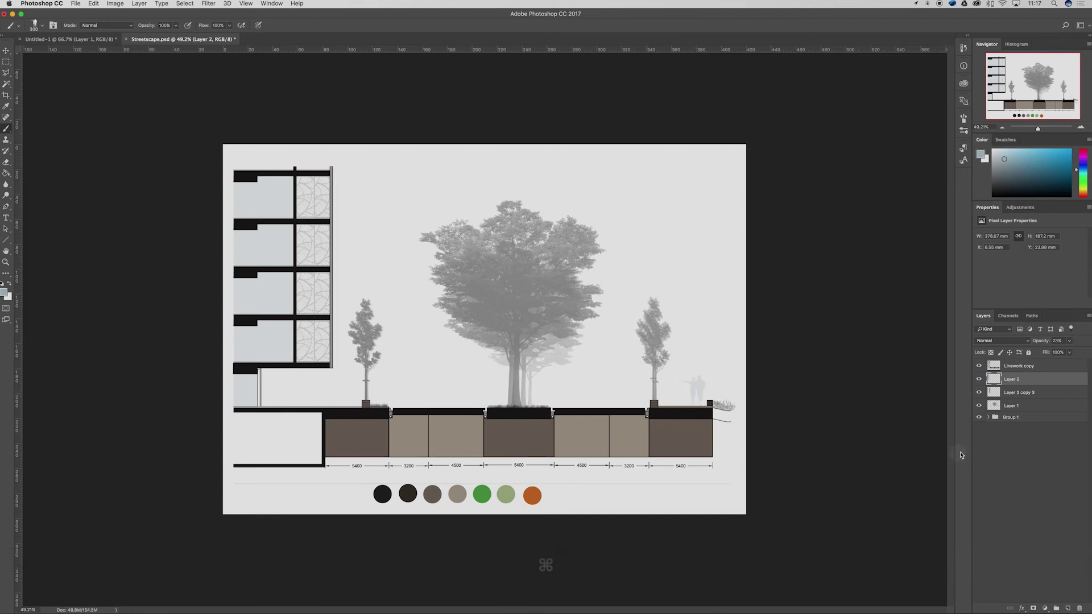
pyautogui.press('[')
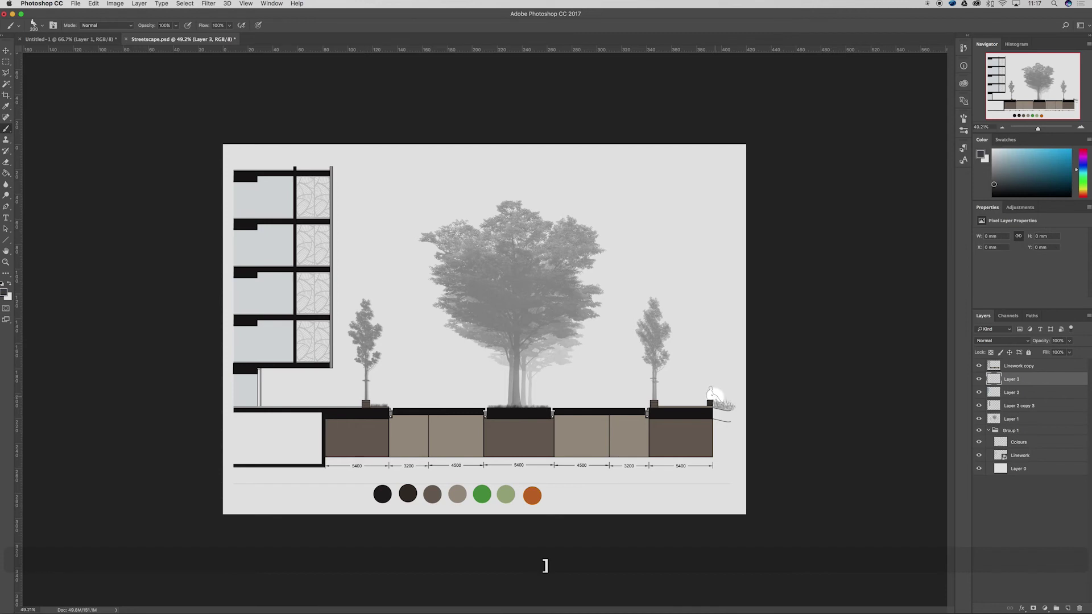
pyautogui.click(714, 397)
# Step: Undo an oversized figure and pick another figure brush at 125 px
pyautogui.press('super+plus')
pyautogui.rightClick(650, 397)
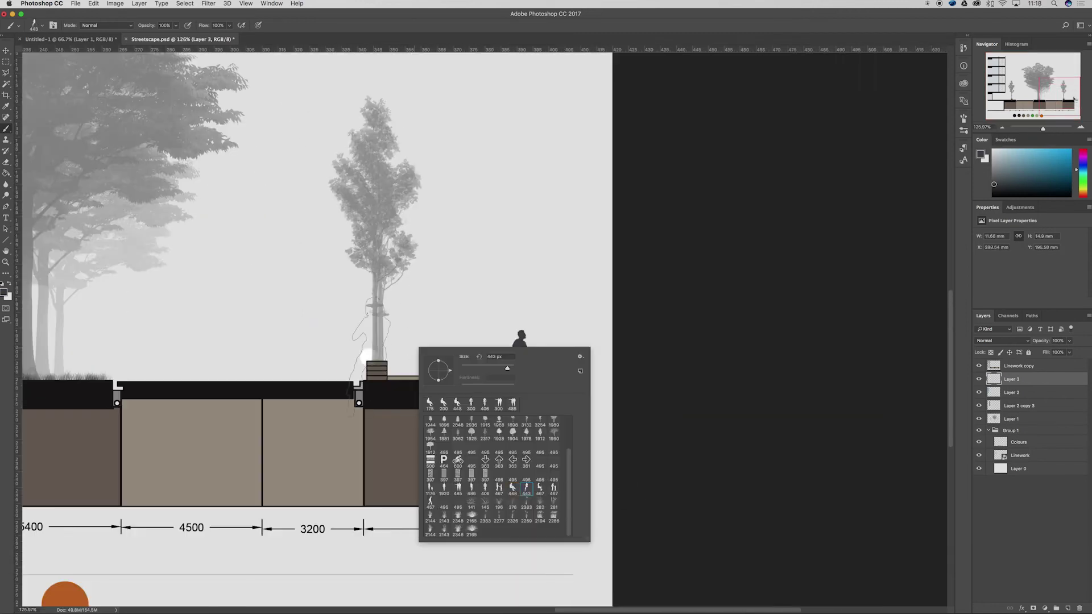
pyautogui.press('super+z')
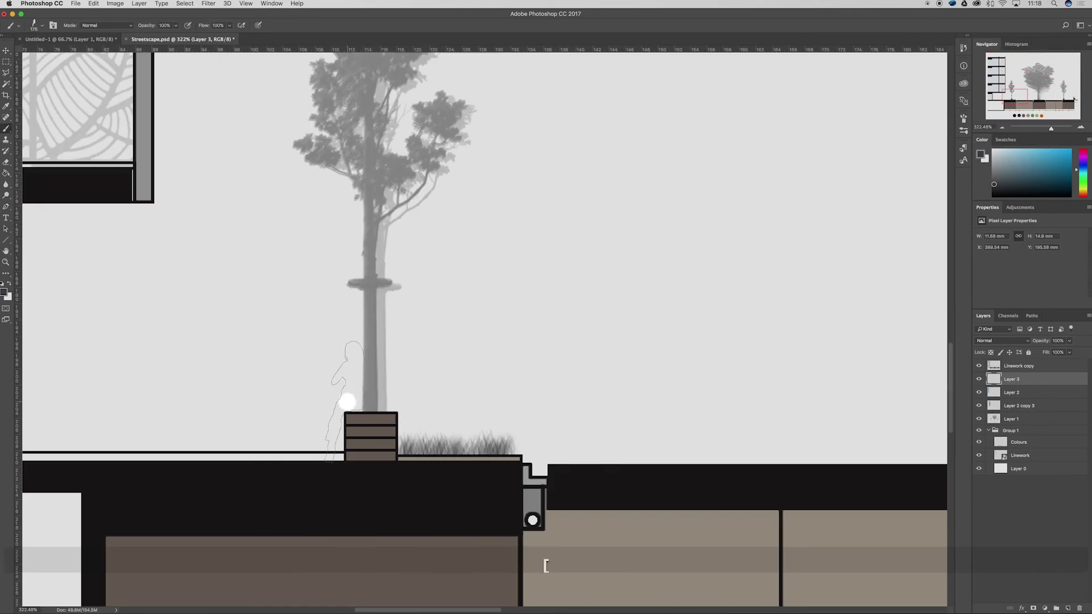
pyautogui.press('super+0')
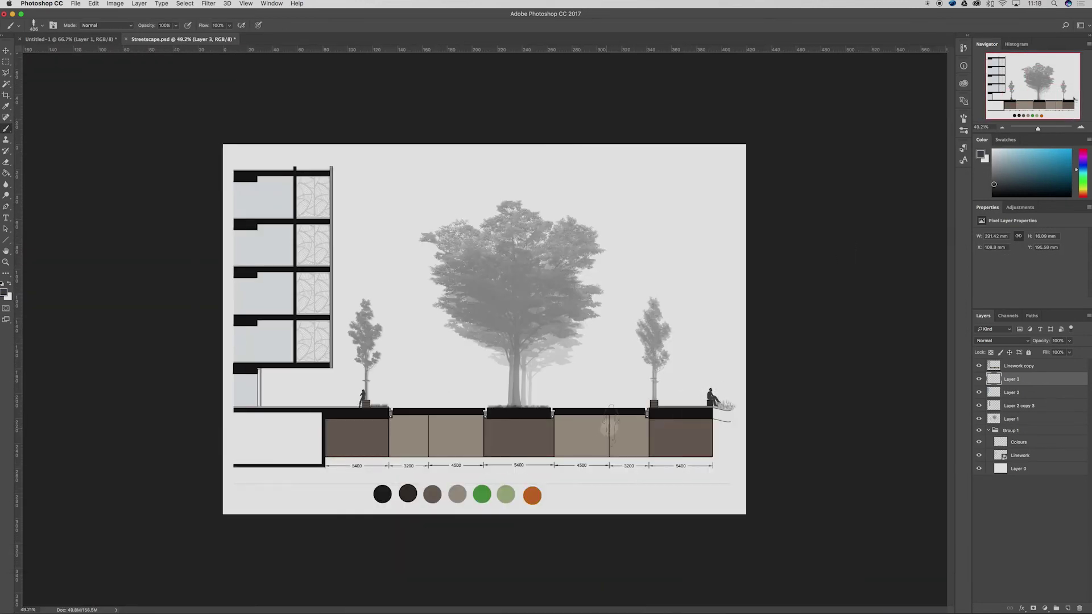
pyautogui.rightClick(688, 372)
pyautogui.press('[')
pyautogui.scroll(5, 307, 401)
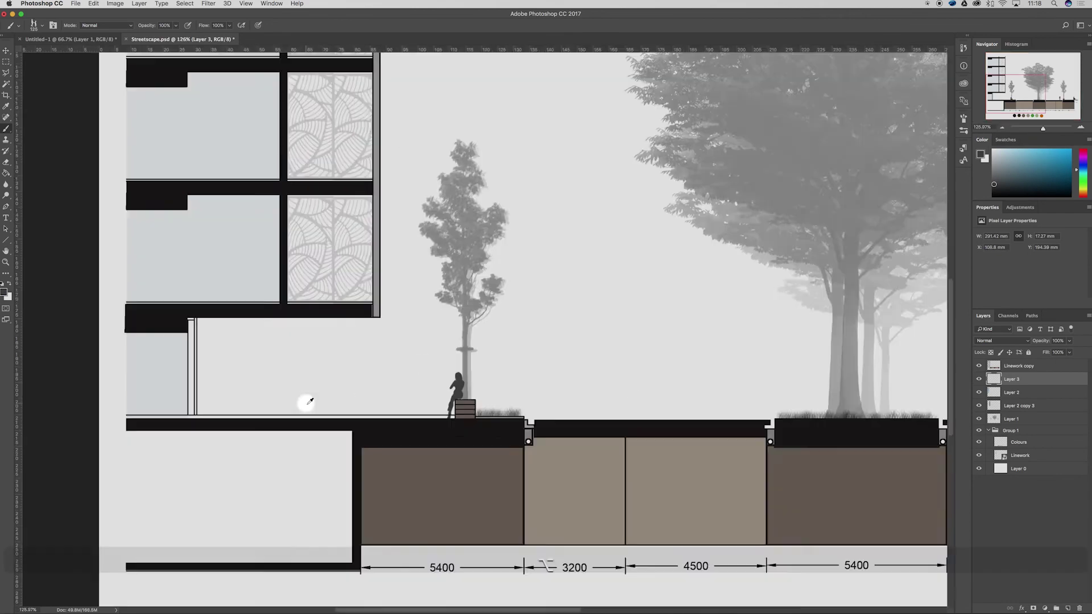
pyautogui.scroll(-5, 307, 401)
# Step: Stamp more figures at 200 px and 250 px near the left planter and on the street
pyautogui.rightClick(494, 324)
pyautogui.press(']')
pyautogui.press(']')
pyautogui.press(']')
pyautogui.click(312, 378)
pyautogui.rightClick(541, 317)
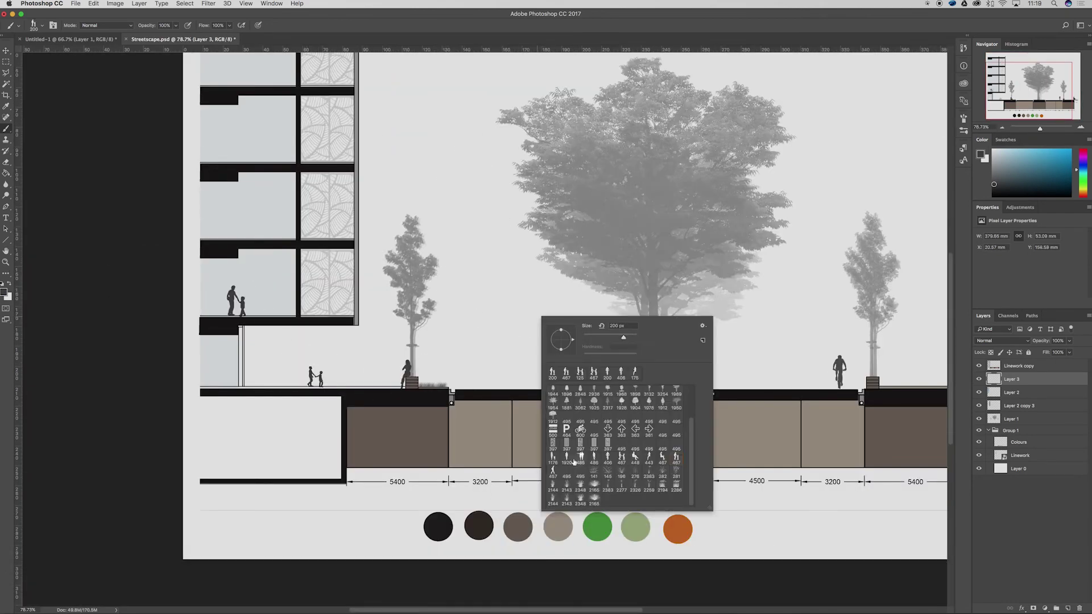
pyautogui.press(']')
pyautogui.click(384, 367)
pyautogui.press('super+0')
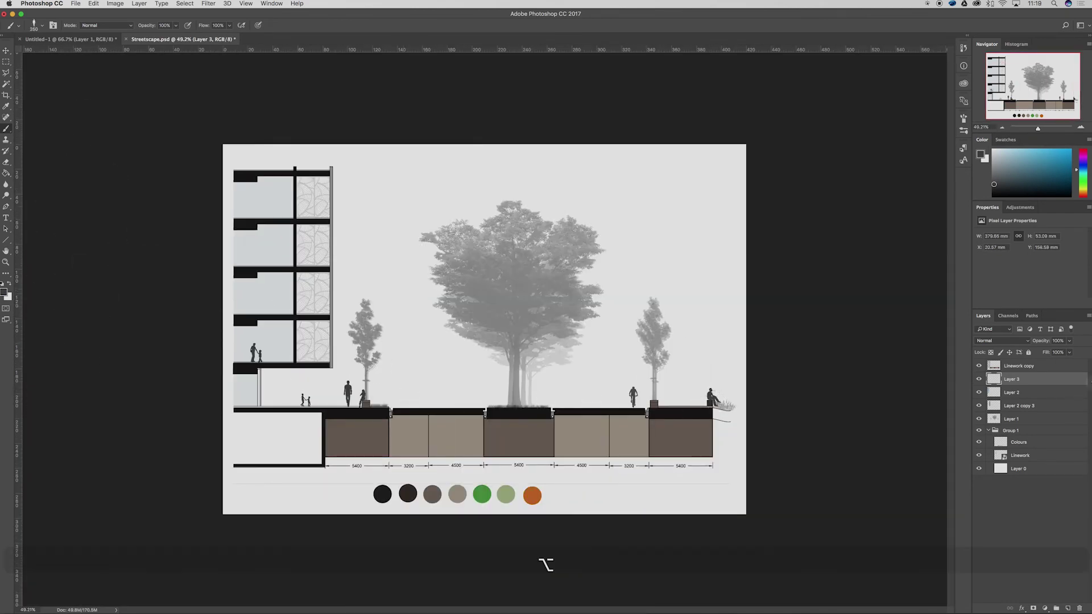
# Step: Apply a Gaussian Blur to the figures
pyautogui.click(208, 3)
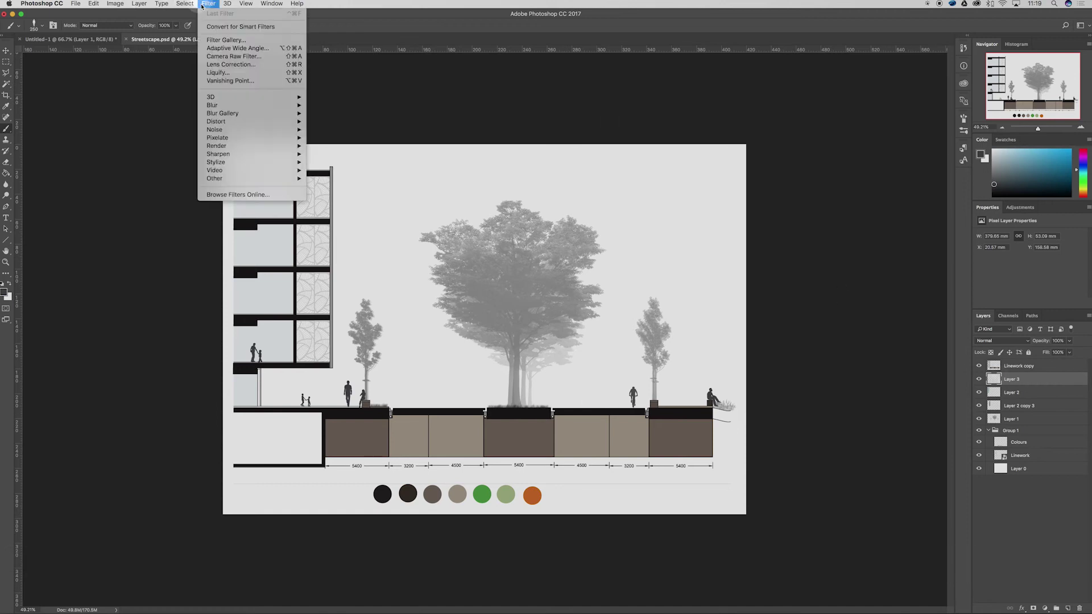
pyautogui.click(256, 122)
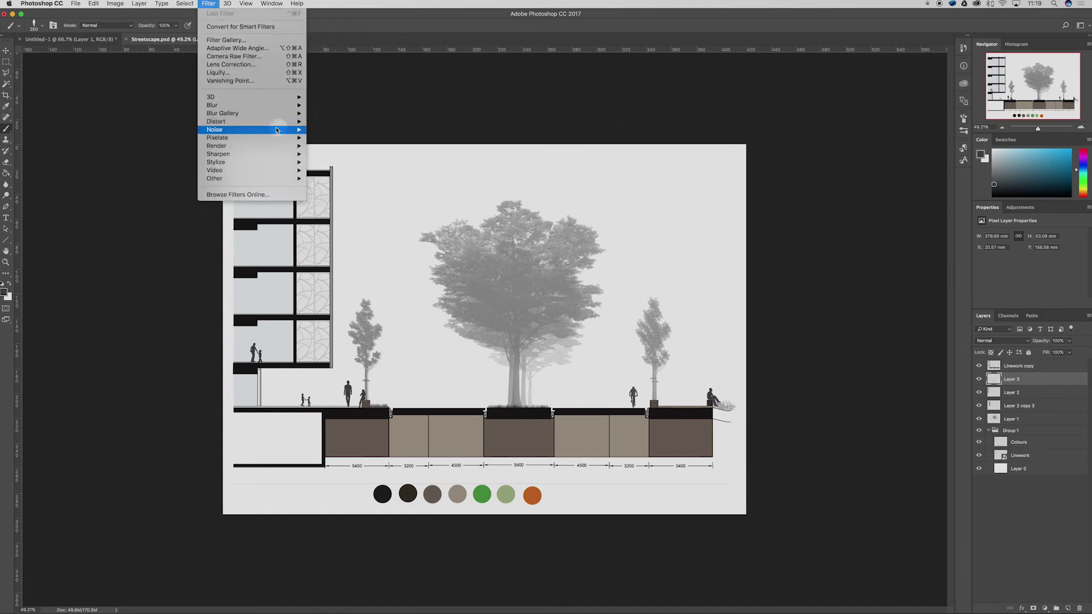
pyautogui.click(258, 135)
pyautogui.moveTo(256, 105)
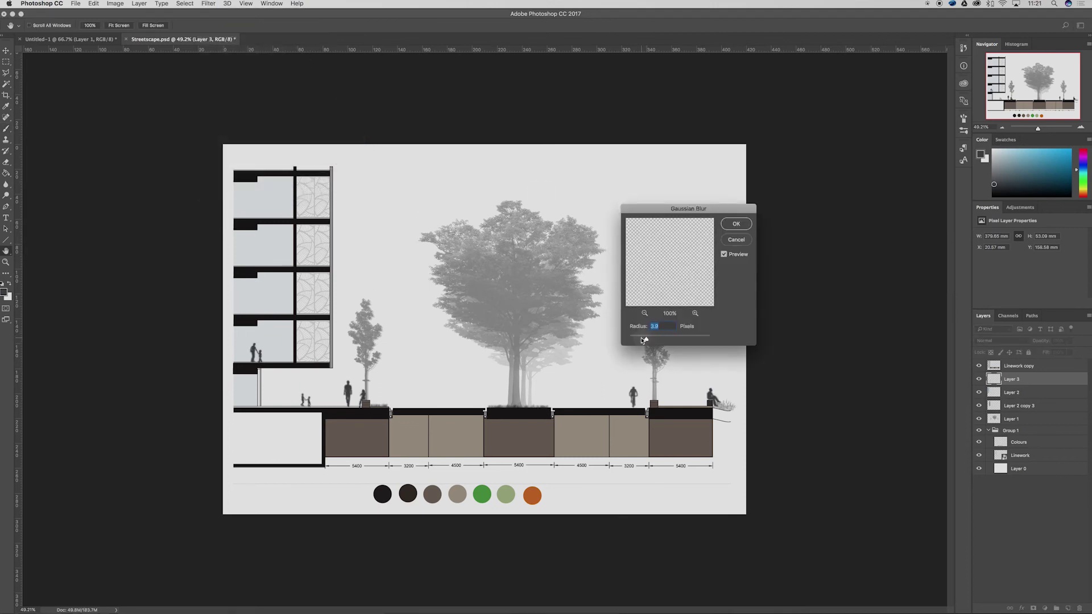
pyautogui.click(737, 224)
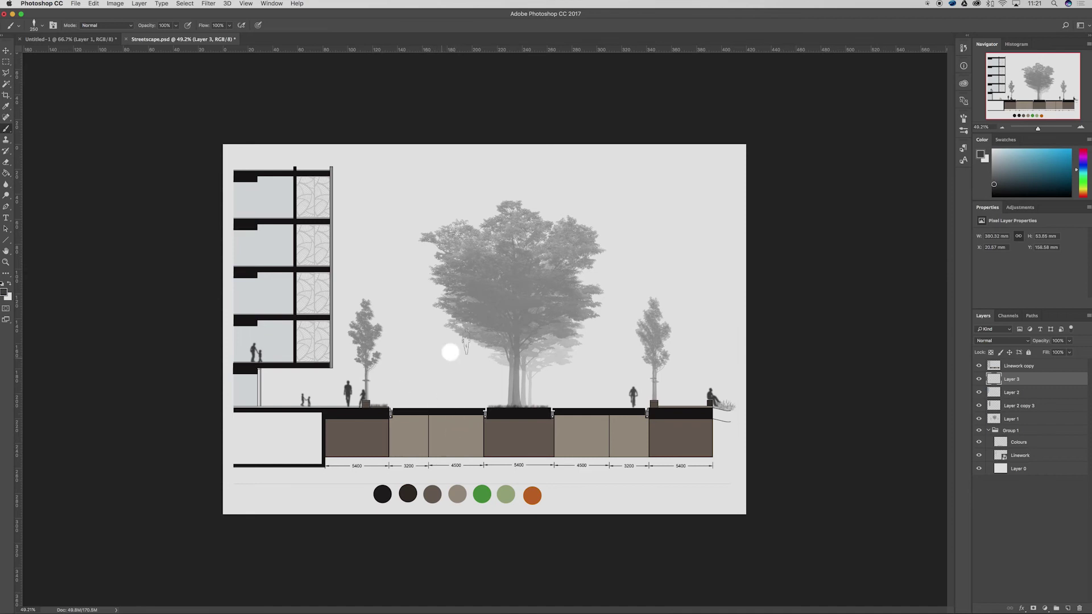
# Step: Stamp soft white figures by the central tree and left planter, then browse the brush presets
pyautogui.click(400, 356)
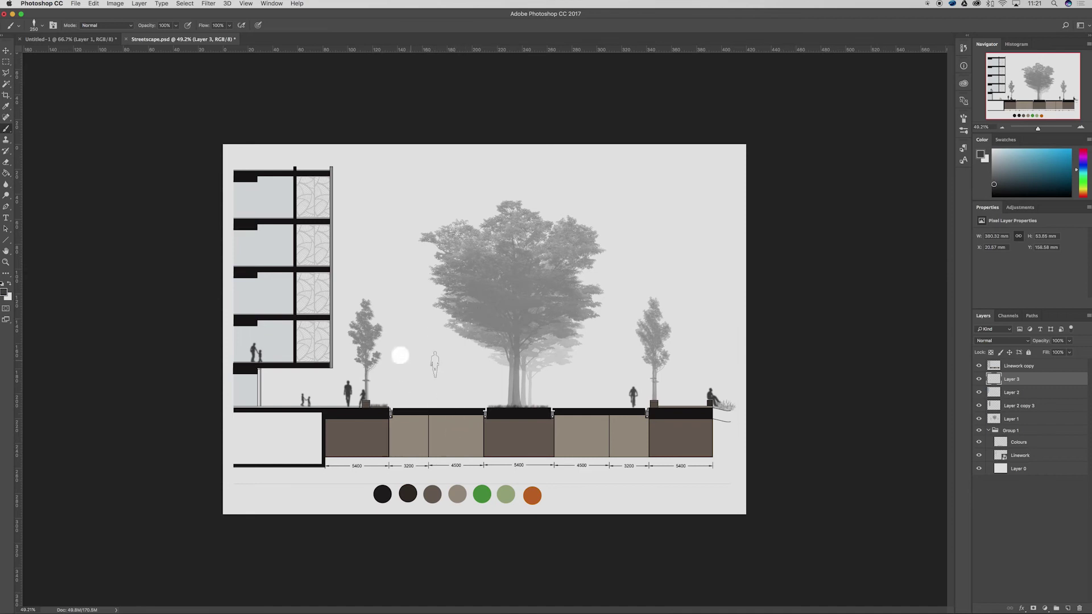
pyautogui.click(384, 397)
pyautogui.rightClick(498, 361)
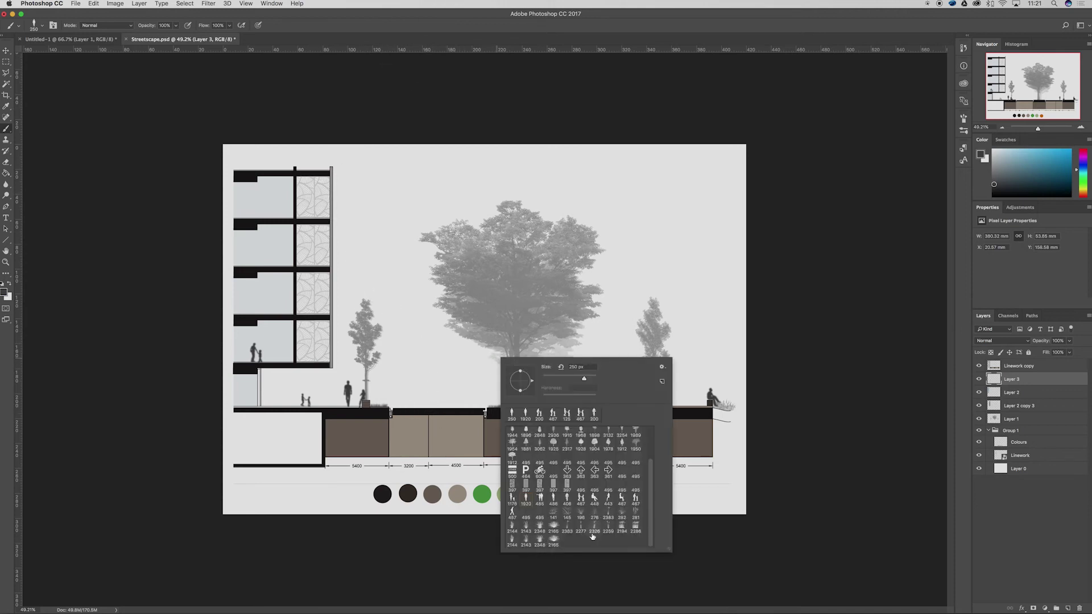
pyautogui.scroll(3, 590, 520)
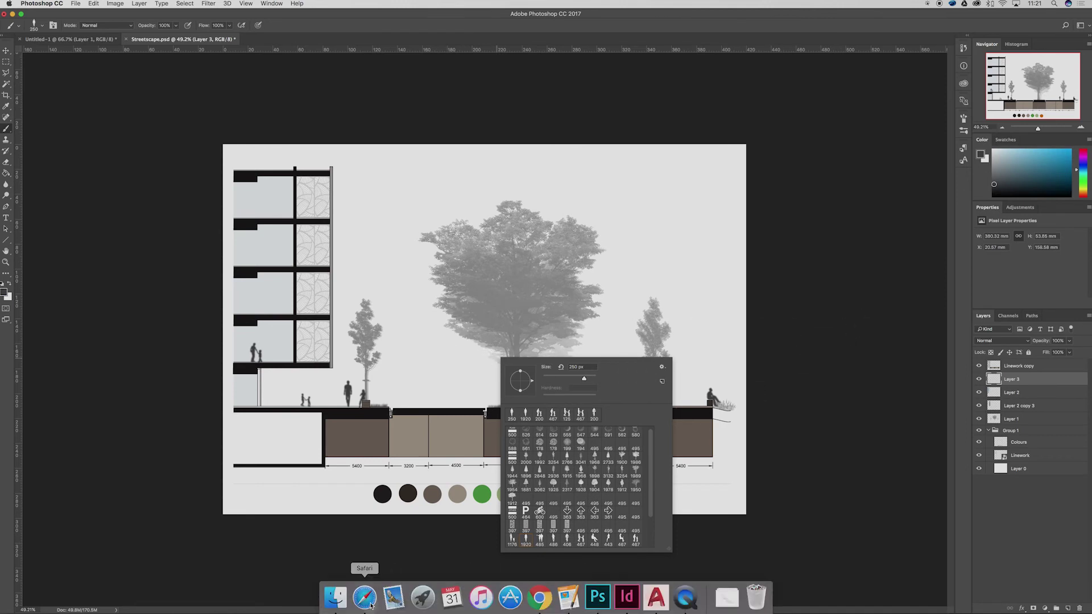
pyautogui.rightClick(370, 606)
# Step: In a new Safari window, Google 'car silhouette', accepting the corrected spelling
pyautogui.click(392, 514)
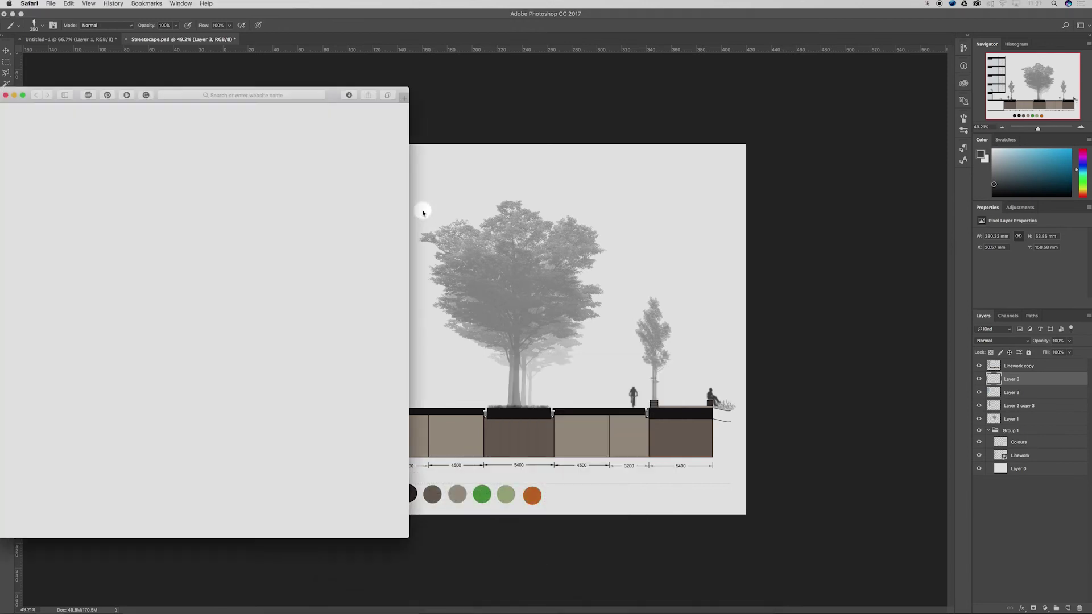
pyautogui.moveTo(336, 100); pyautogui.dragTo(438, 118)
pyautogui.click(303, 142)
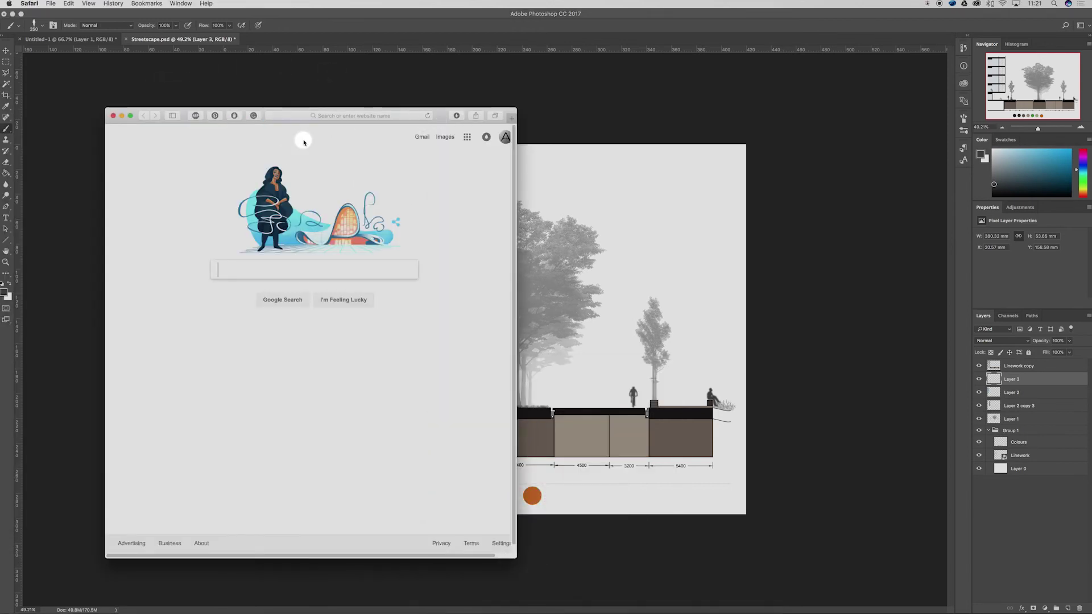
pyautogui.write('car silh')
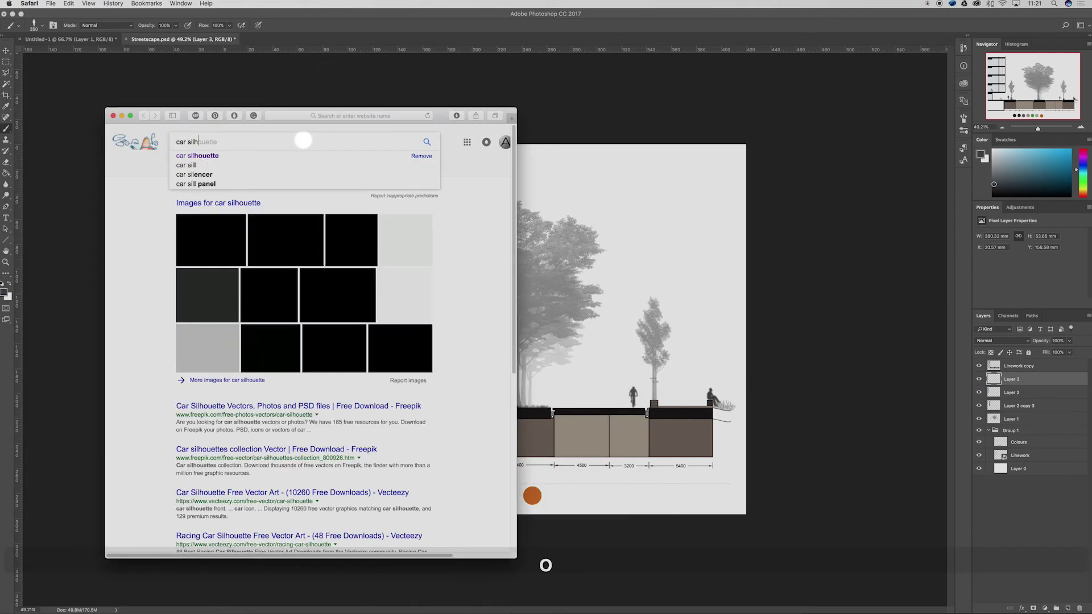
pyautogui.write('outter')
pyautogui.press('Return')
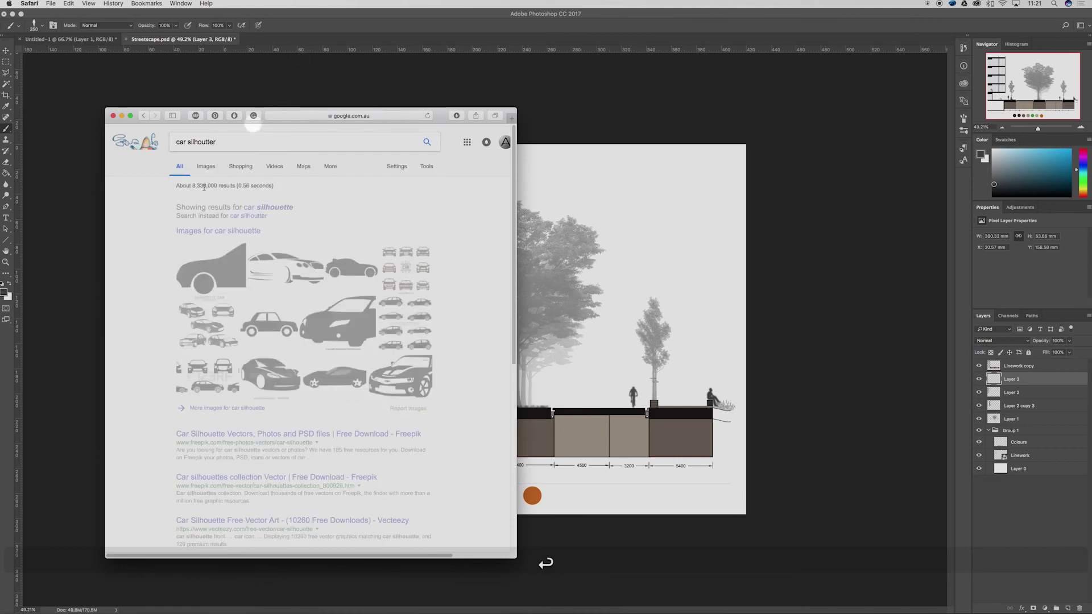
pyautogui.click(278, 207)
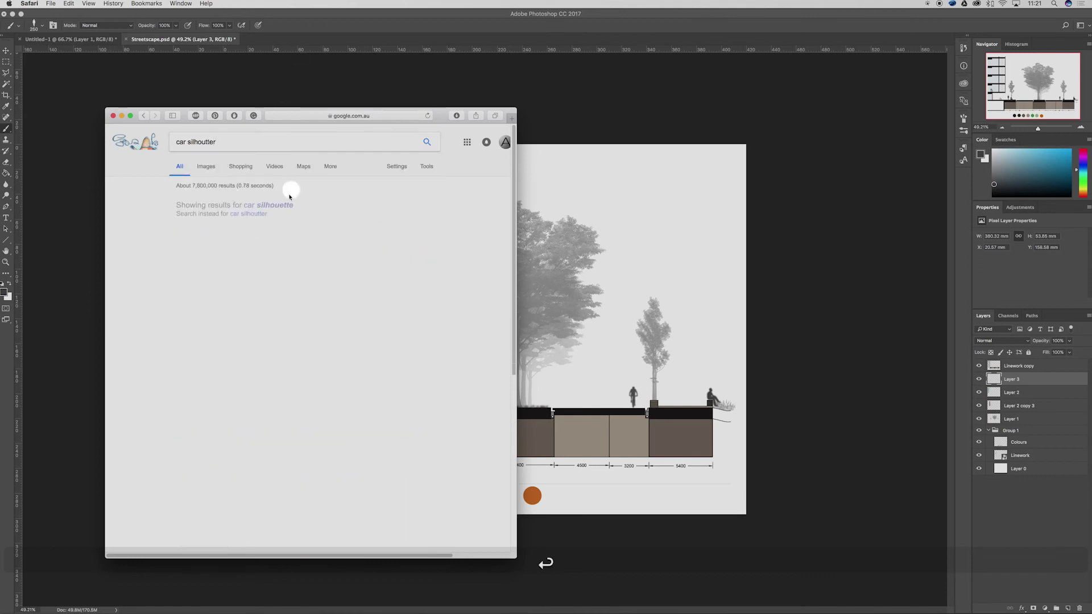
# Step: Filter image results to Front views and open the rear-view SUV image full-size in a new tab
pyautogui.click(215, 167)
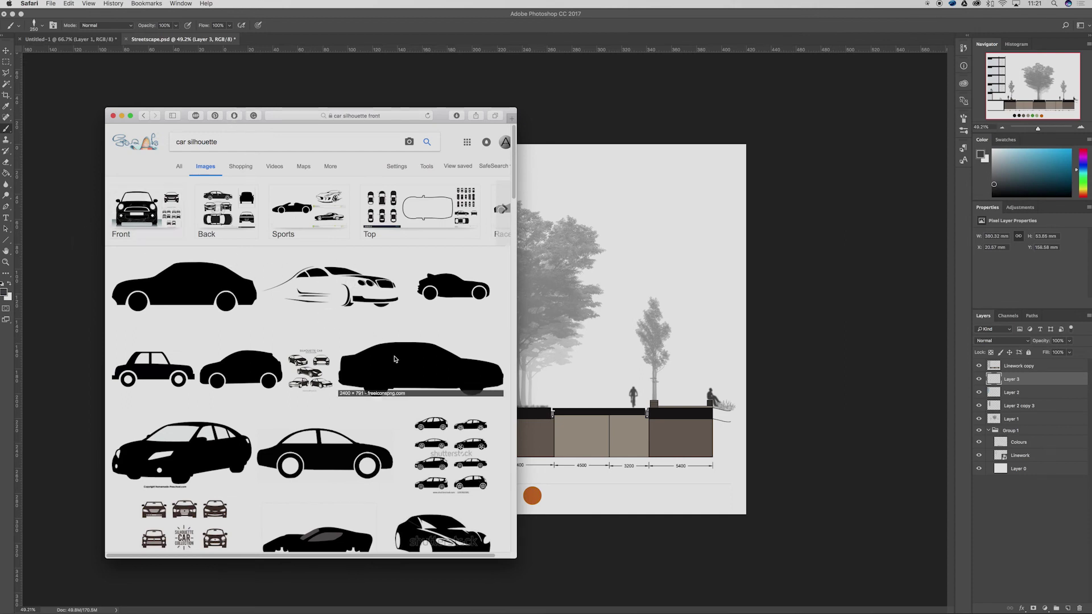
pyautogui.click(146, 216)
pyautogui.scroll(-5, 288, 388)
pyautogui.scroll(-10, 288, 386)
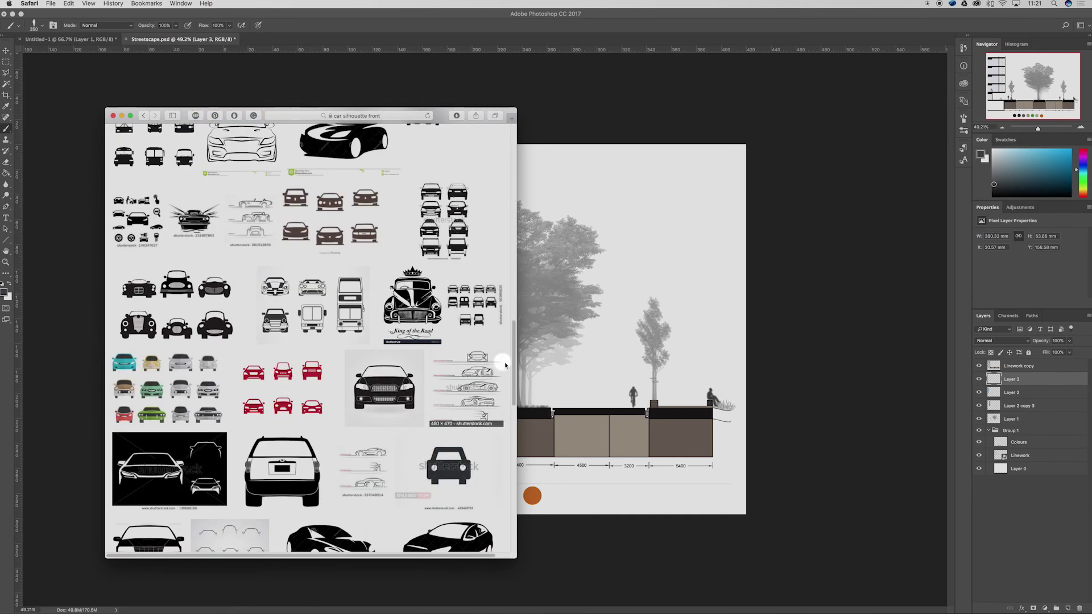
pyautogui.click(284, 269)
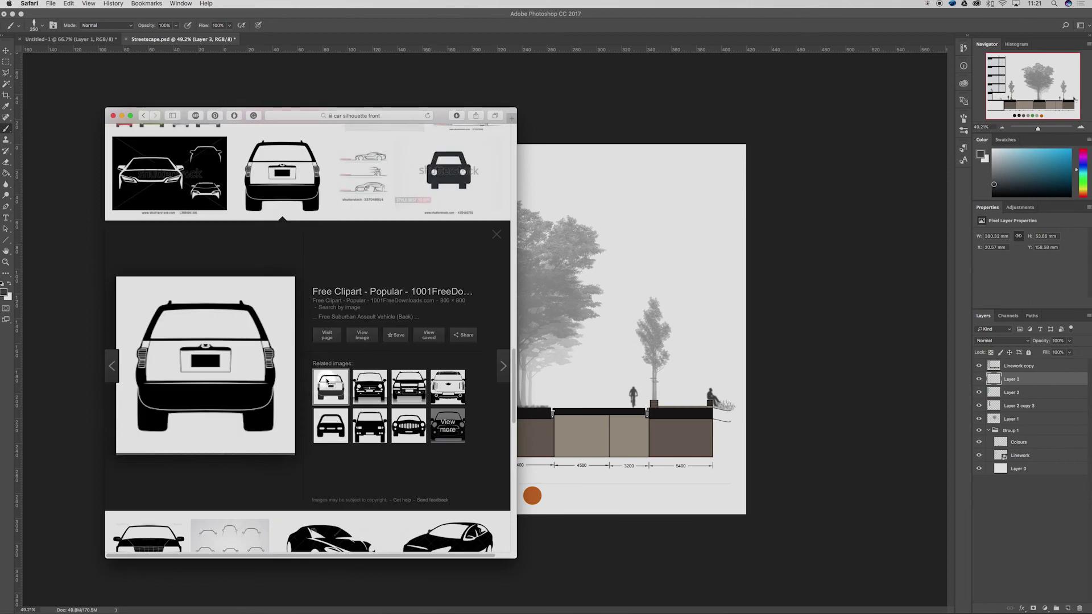
pyautogui.rightClick(368, 341)
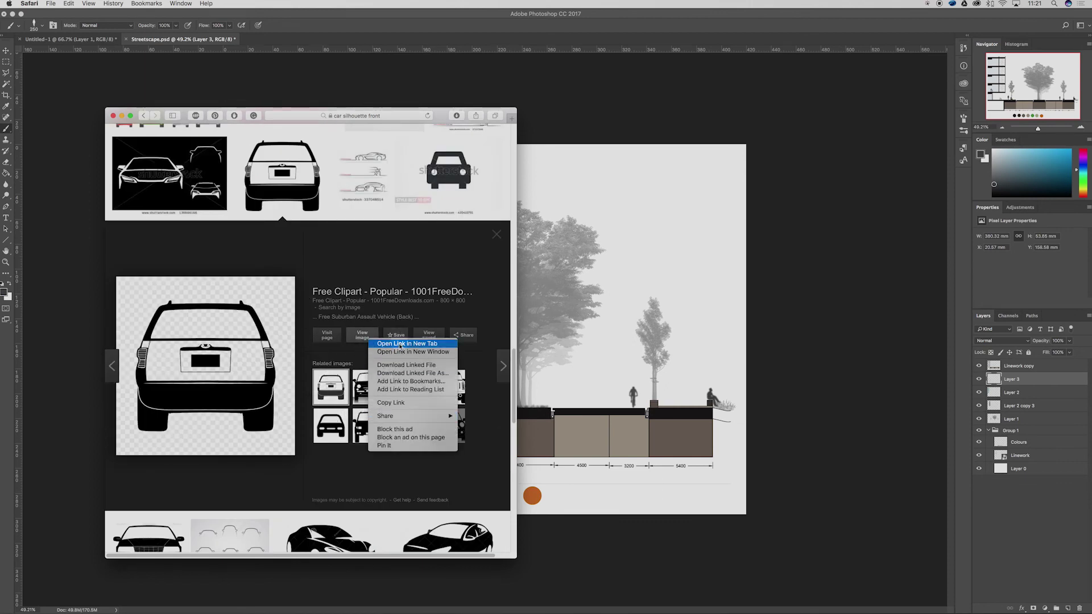
pyautogui.click(401, 344)
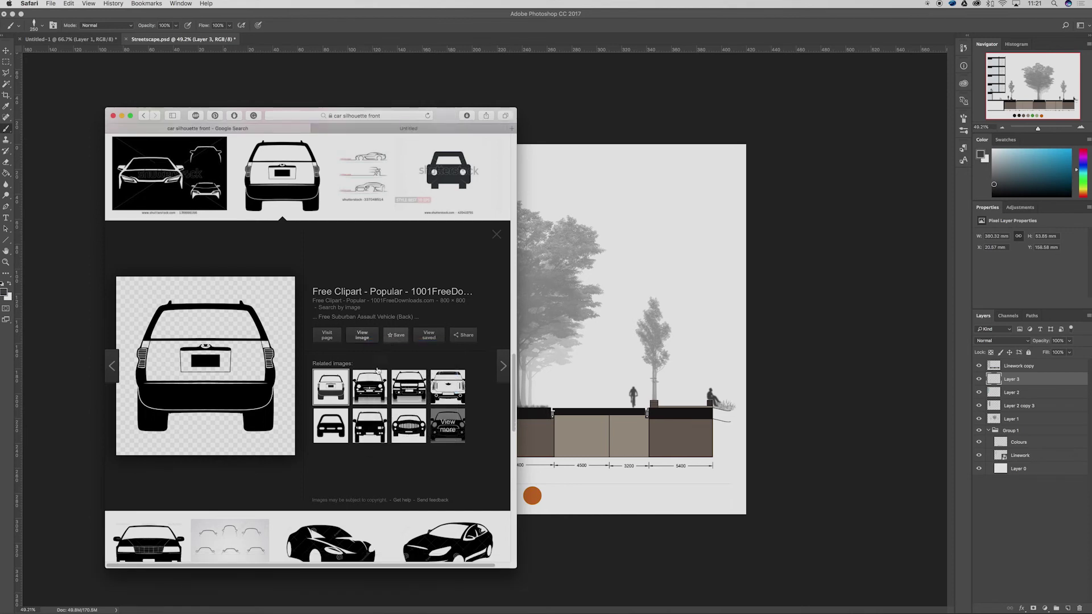
pyautogui.click(377, 370)
# Step: Create a new 500×500 px document and place the rear-view car image in it
pyautogui.click(605, 28)
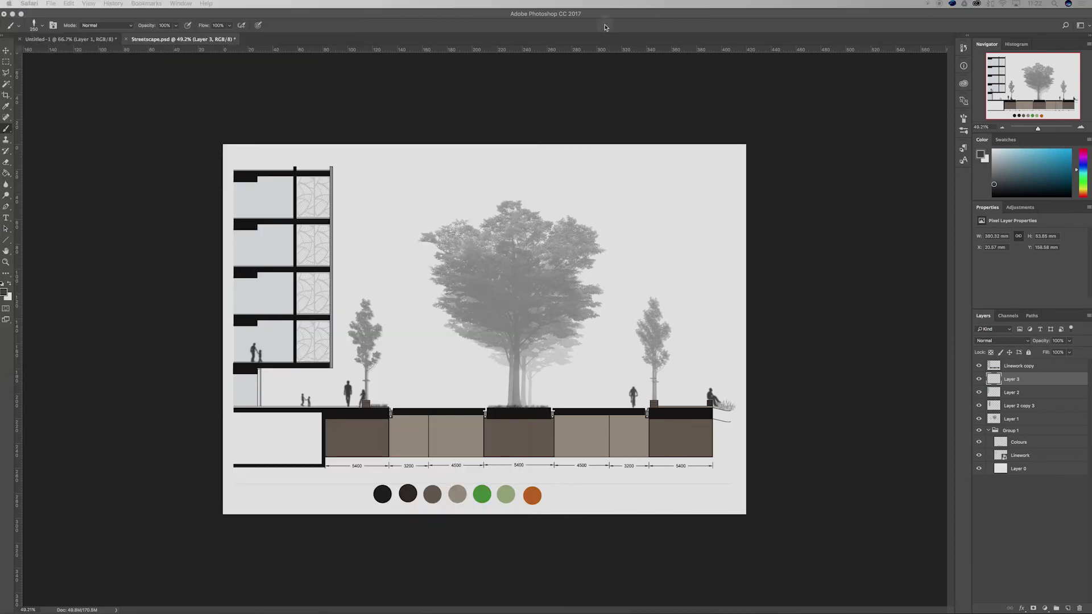
pyautogui.press('super+n')
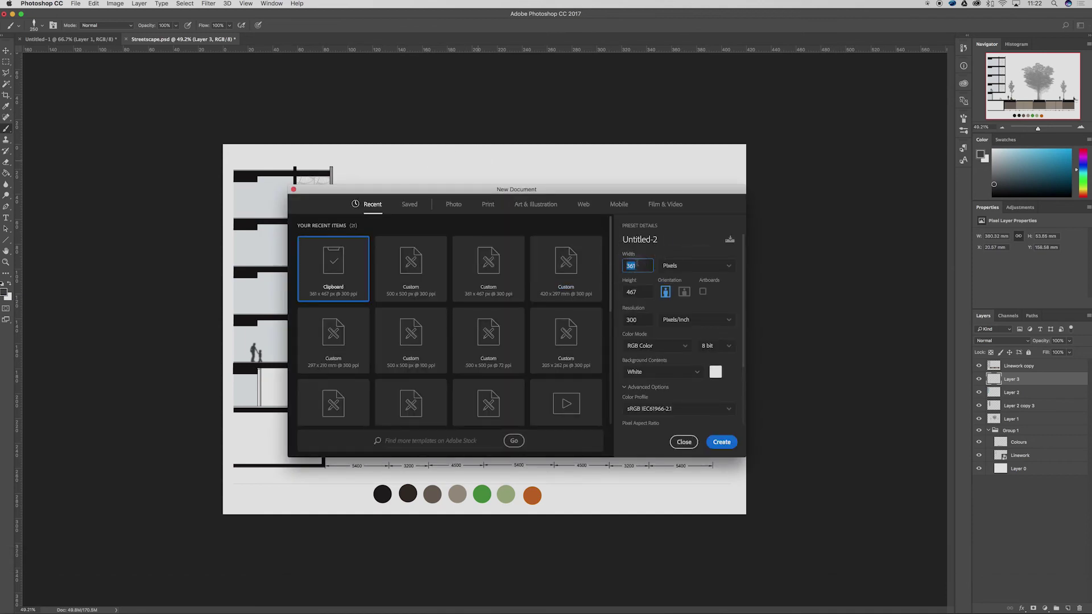
pyautogui.write('500')
pyautogui.click(722, 442)
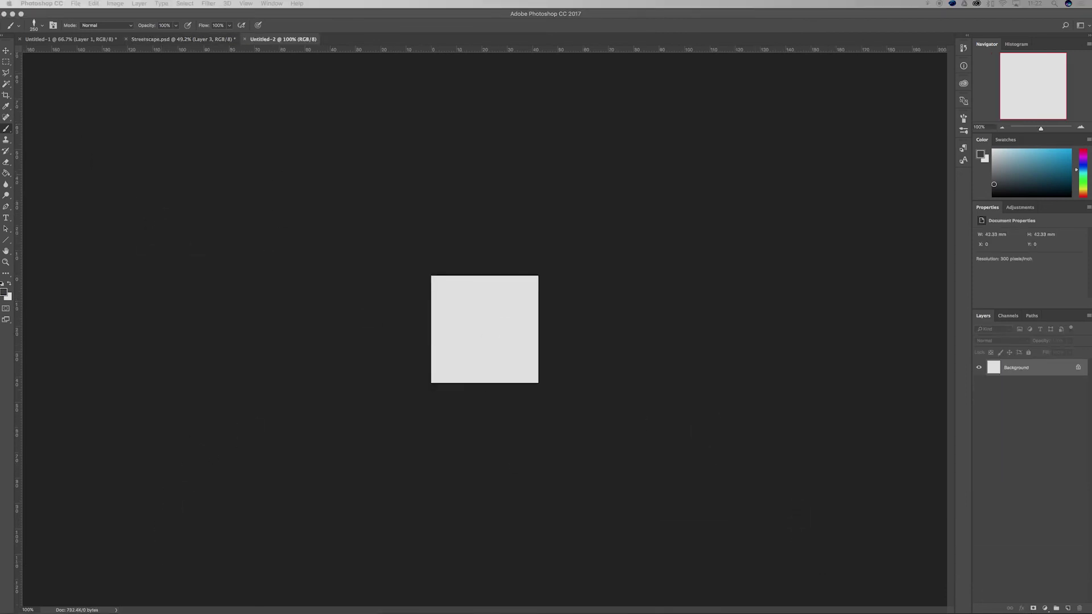
pyautogui.moveTo(1086, 438); pyautogui.dragTo(489, 340)
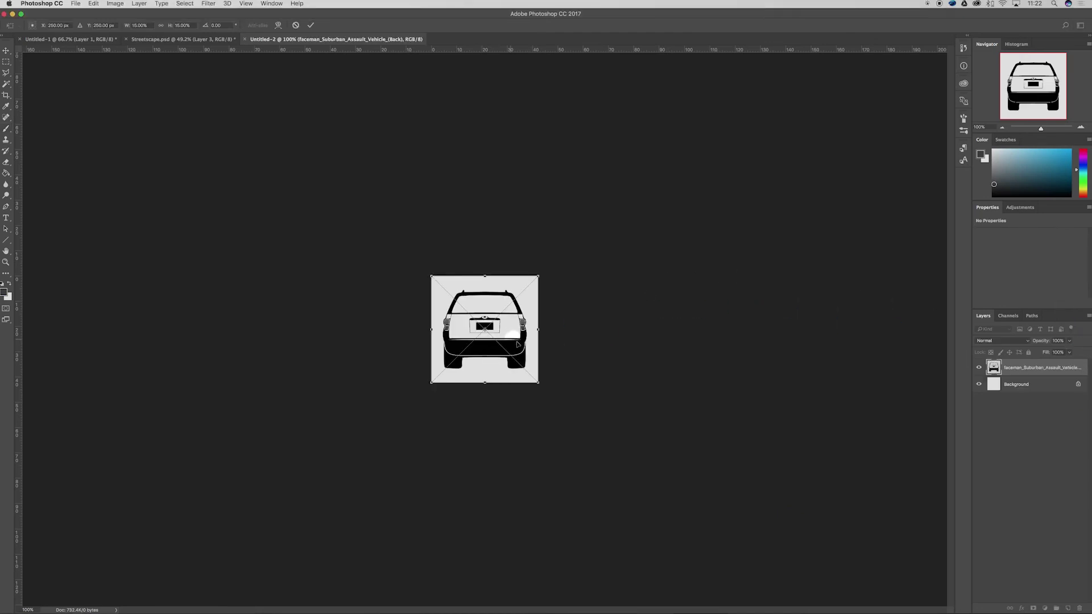
pyautogui.press('Return')
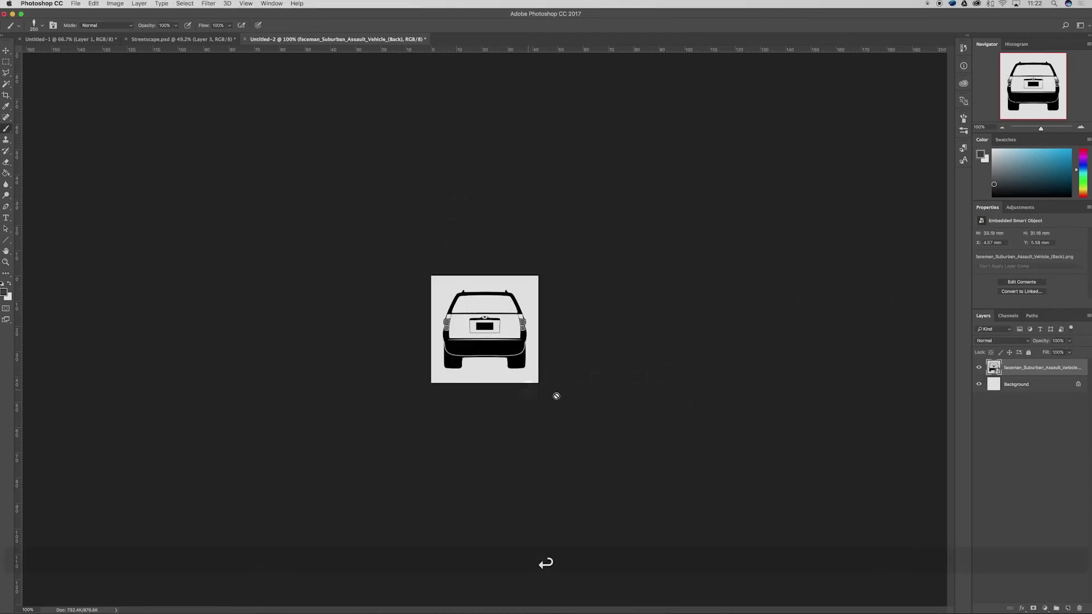
# Step: Define a brush preset named 'Car (back)' from the document
pyautogui.click(119, 3)
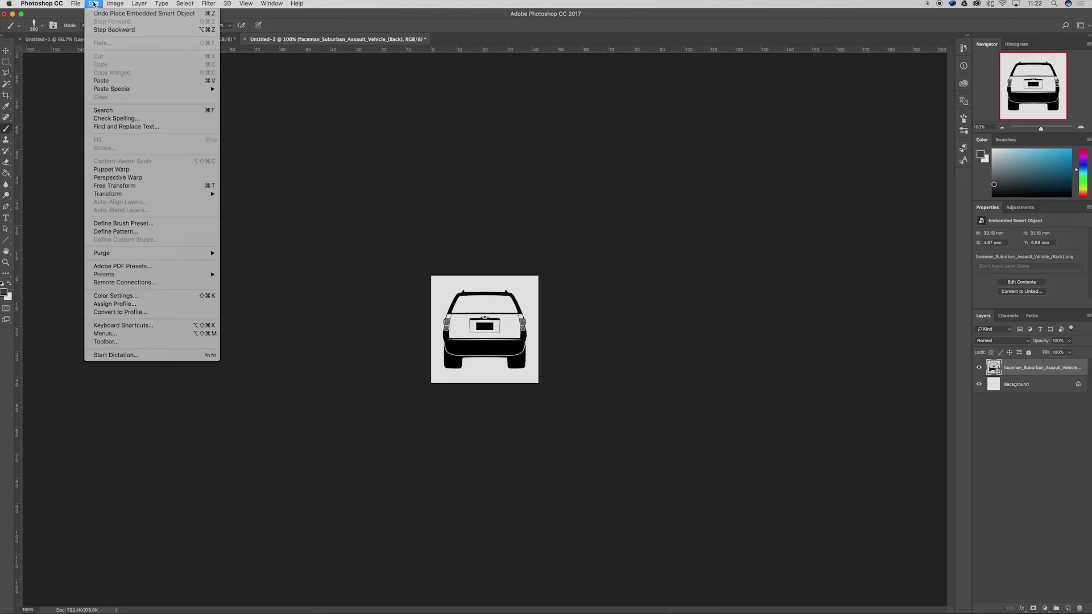
pyautogui.click(194, 224)
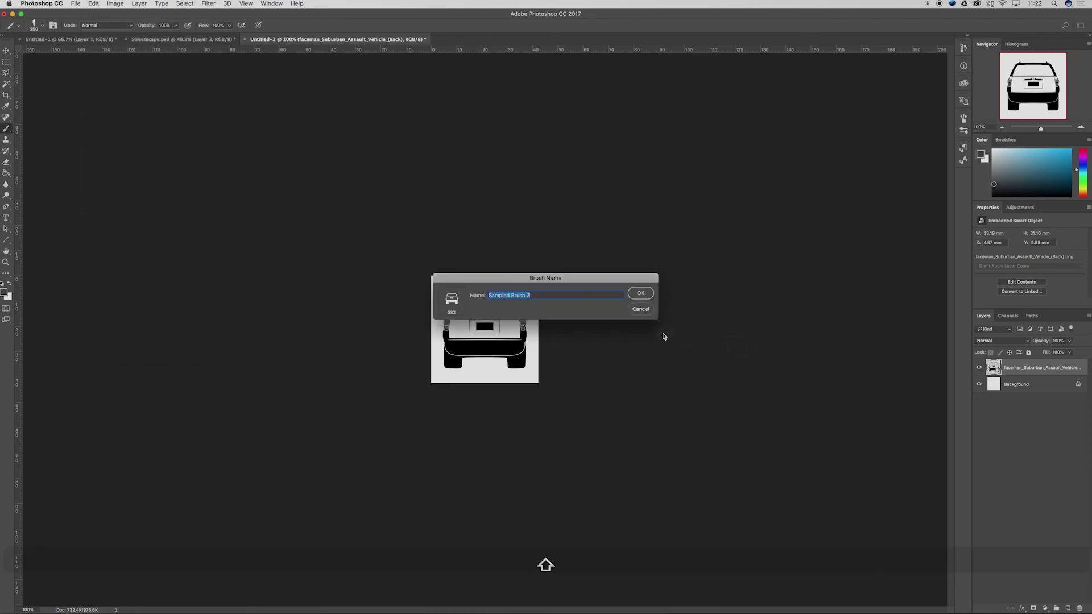
pyautogui.write('Car (back)')
pyautogui.press('Return')
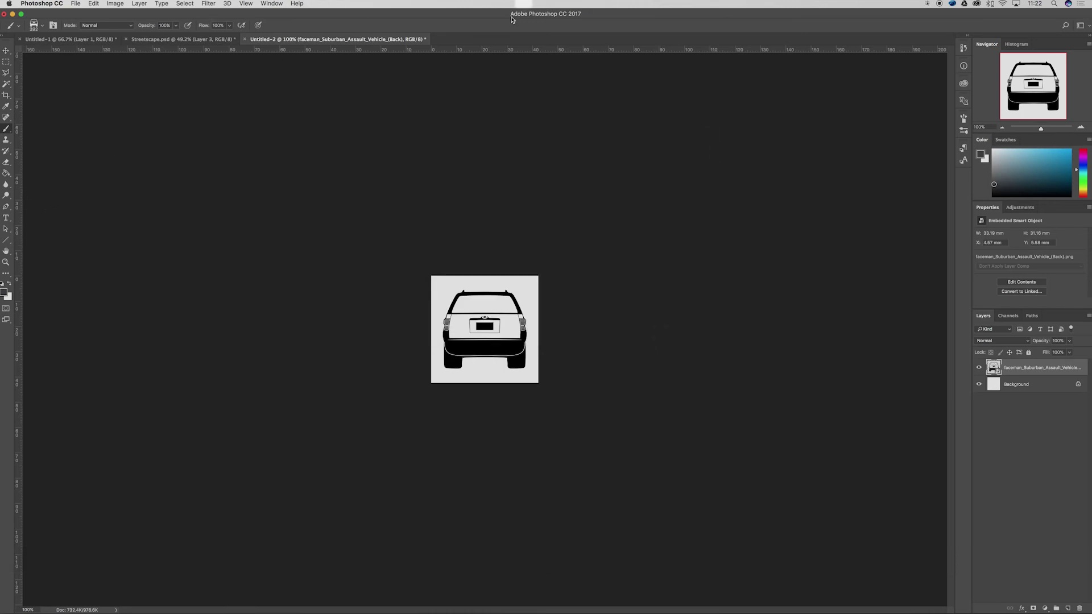
# Step: In Streetscape, stamp the car with a 300 px brush on a new layer on the road
pyautogui.click(160, 40)
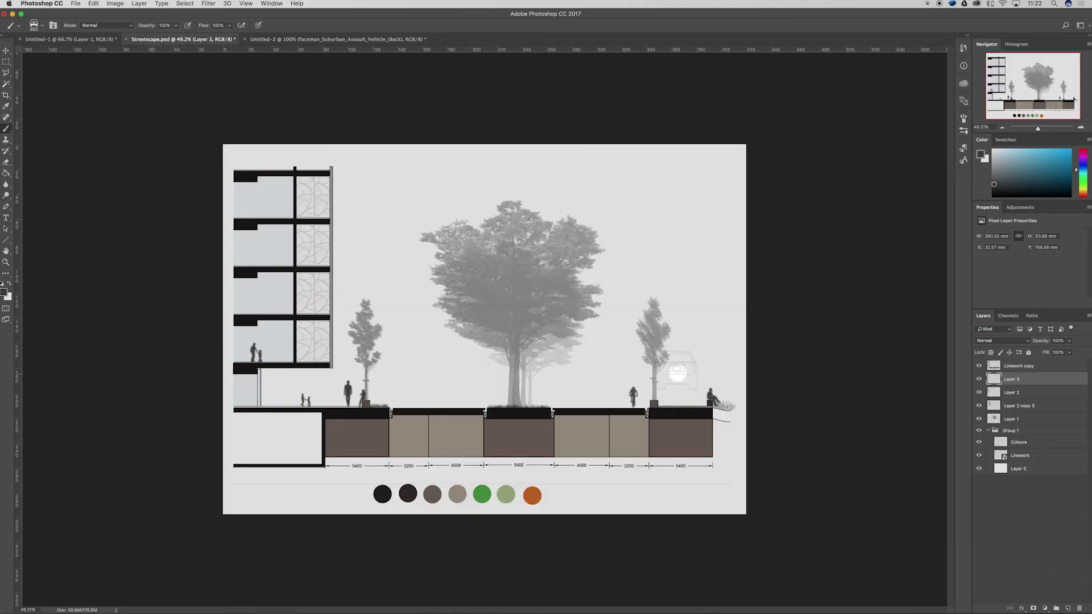
pyautogui.press('[')
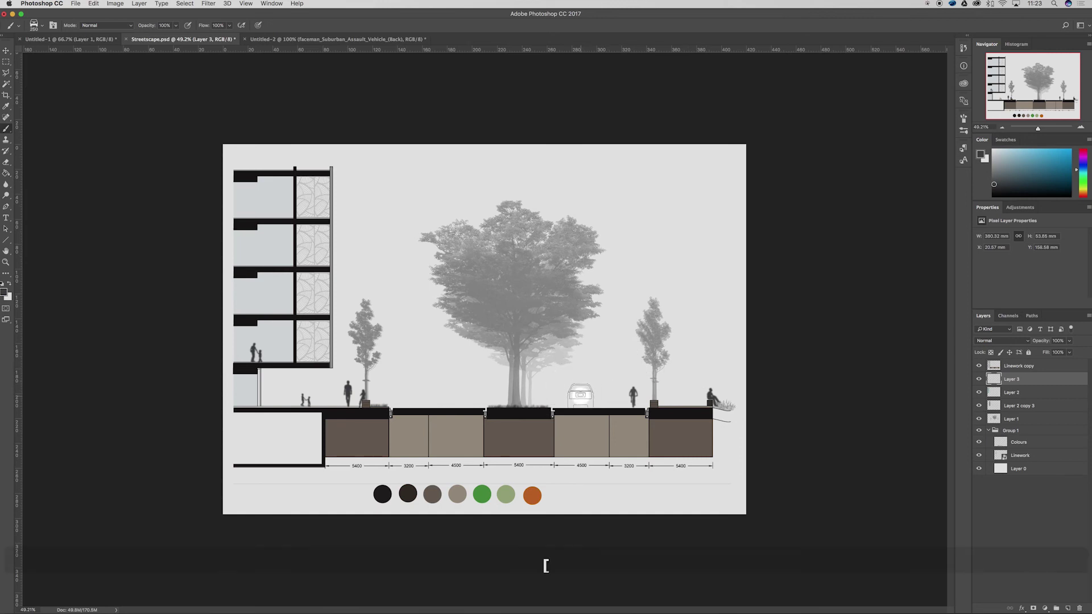
pyautogui.click(1070, 607)
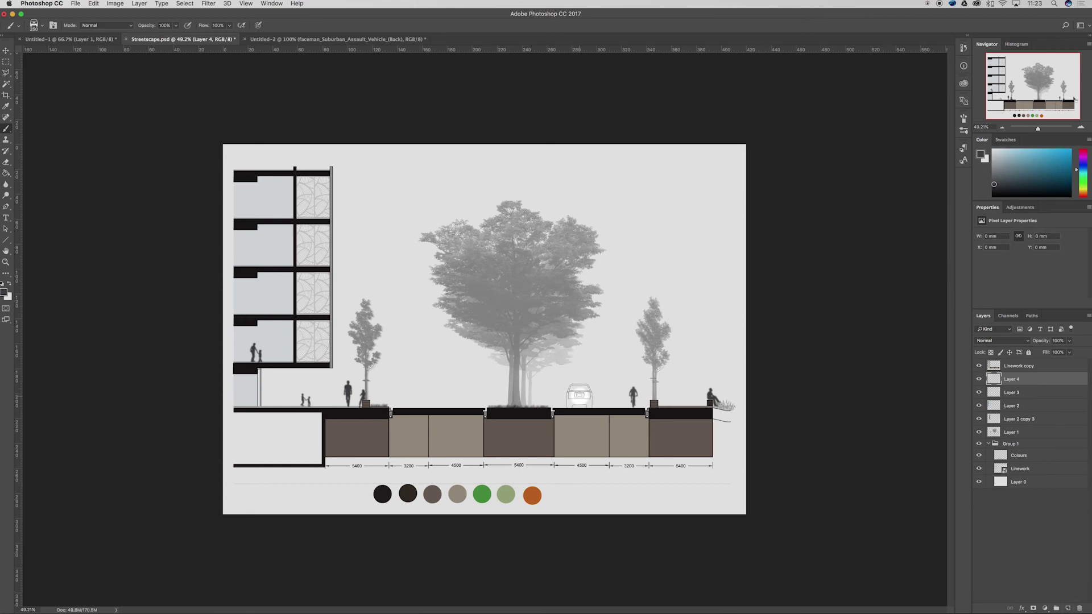
pyautogui.click(579, 396)
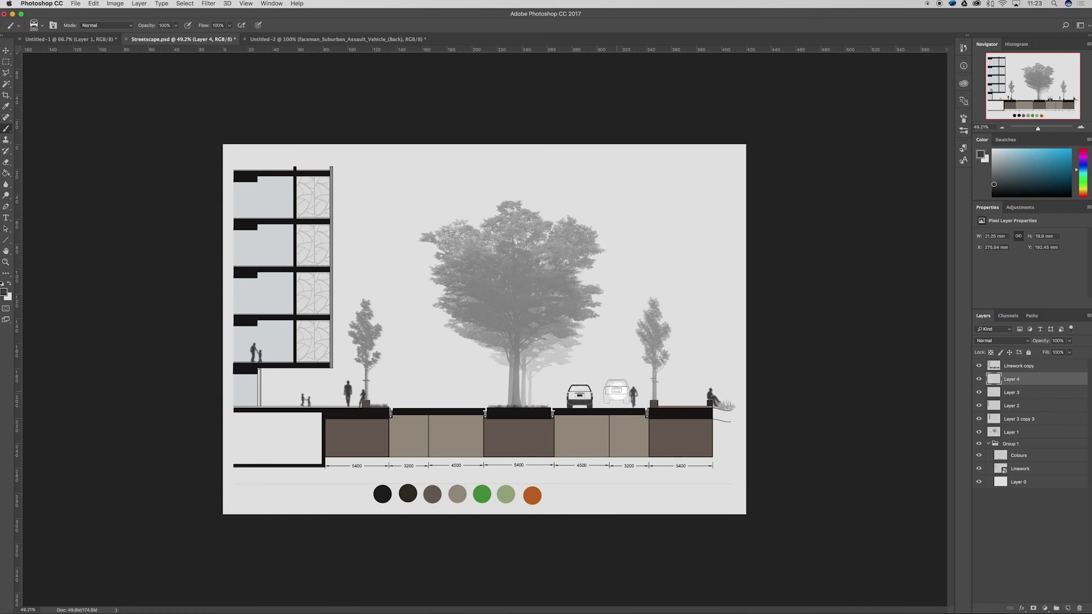
# Step: Soften the stamped car with a Gaussian Blur
pyautogui.click(208, 3)
pyautogui.moveTo(246, 107)
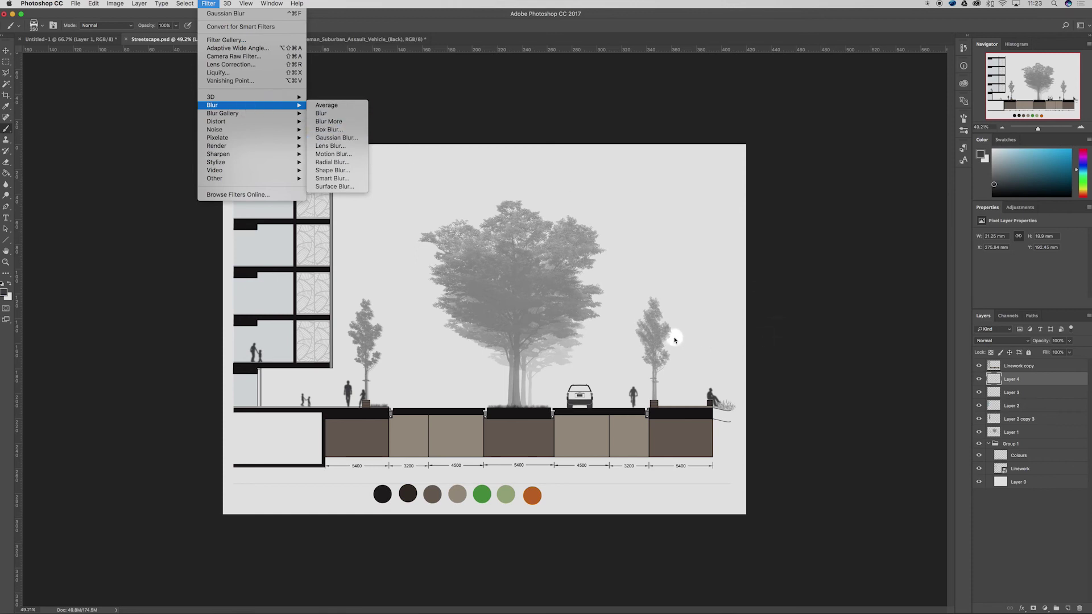
pyautogui.click(354, 138)
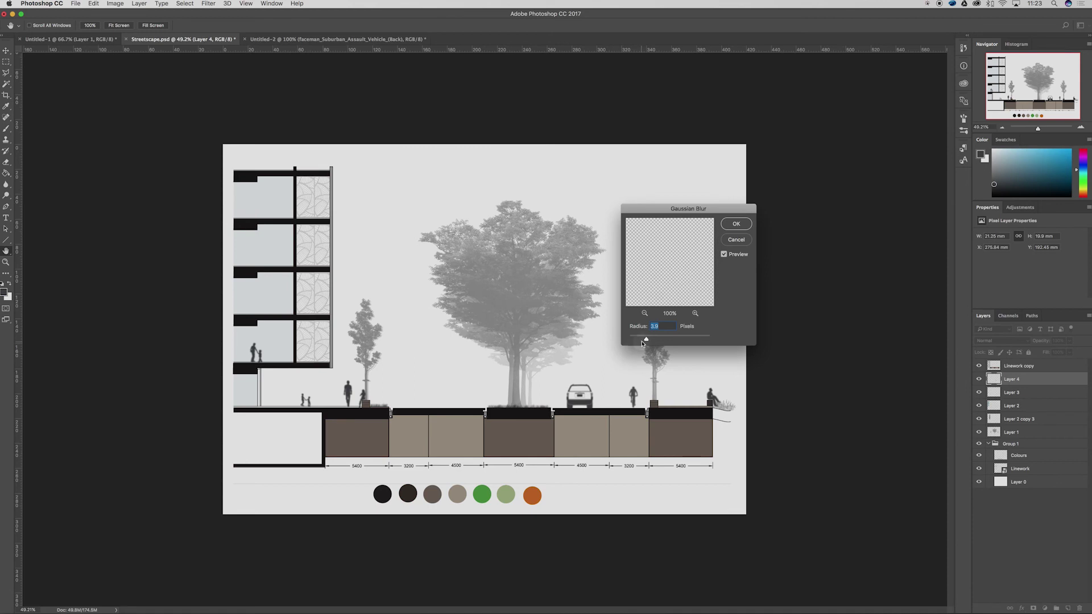
pyautogui.click(732, 226)
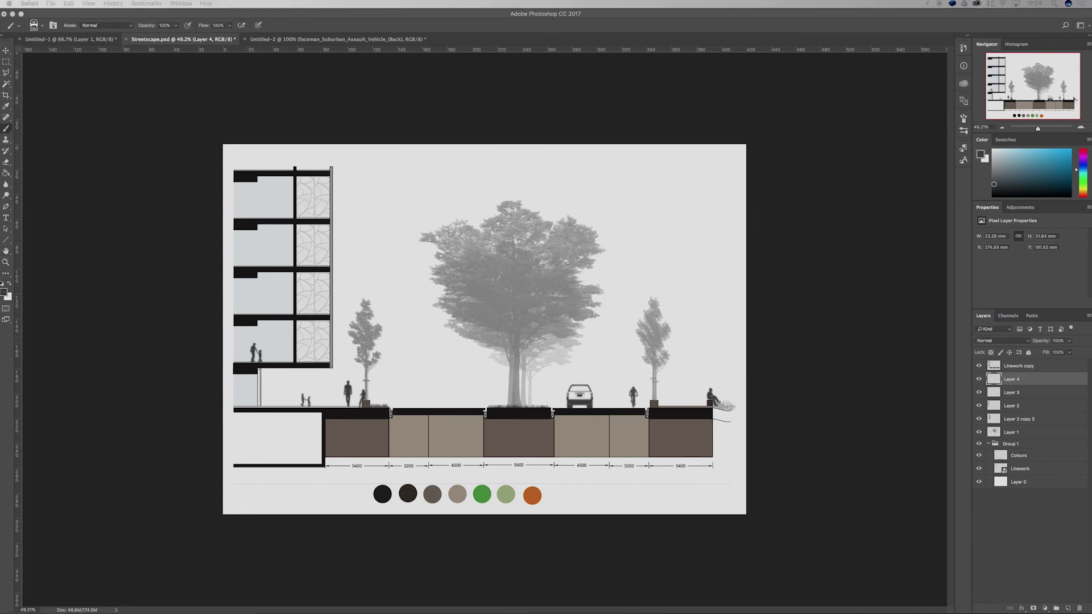
pyautogui.click(330, 38)
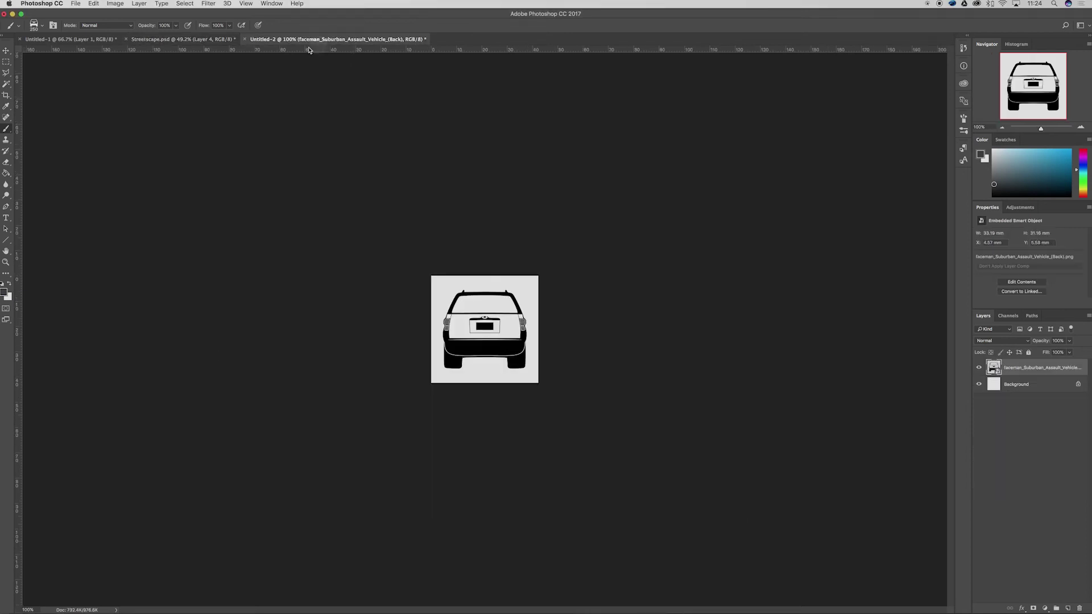
# Step: Place another car silhouette image, then enlarge and recentre it in the document
pyautogui.moveTo(1009, 398); pyautogui.dragTo(492, 324)
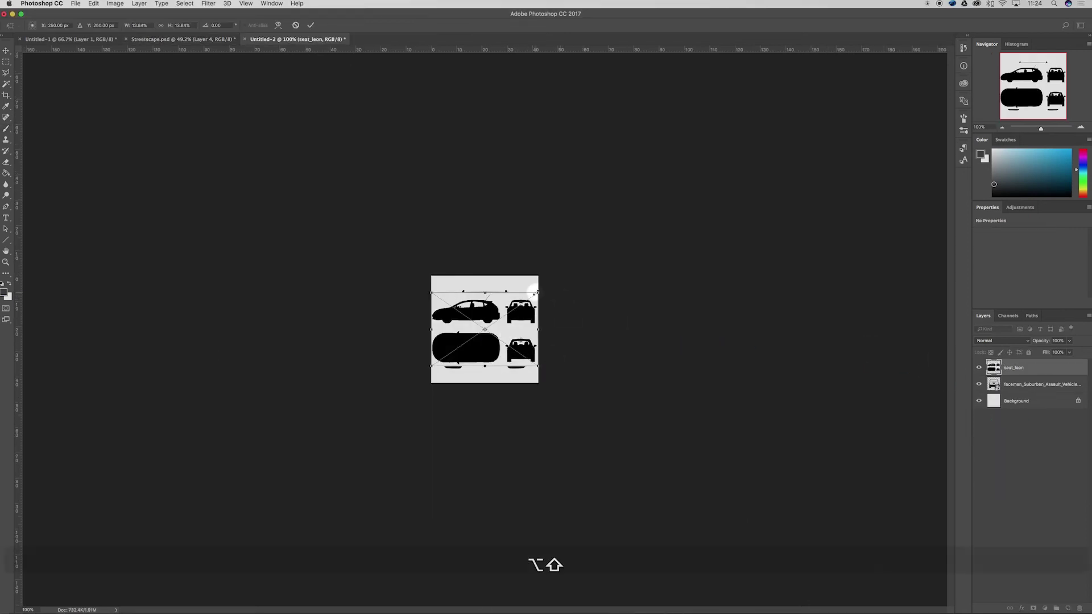
pyautogui.moveTo(537, 292); pyautogui.dragTo(620, 269)
pyautogui.moveTo(452, 329); pyautogui.dragTo(375, 278)
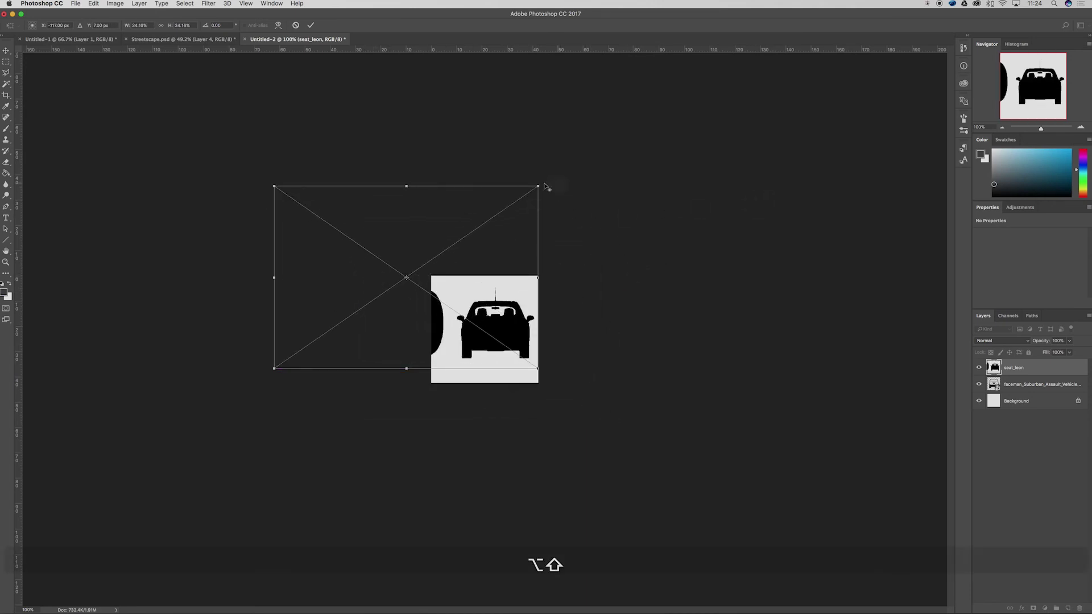
pyautogui.moveTo(540, 184); pyautogui.dragTo(605, 165)
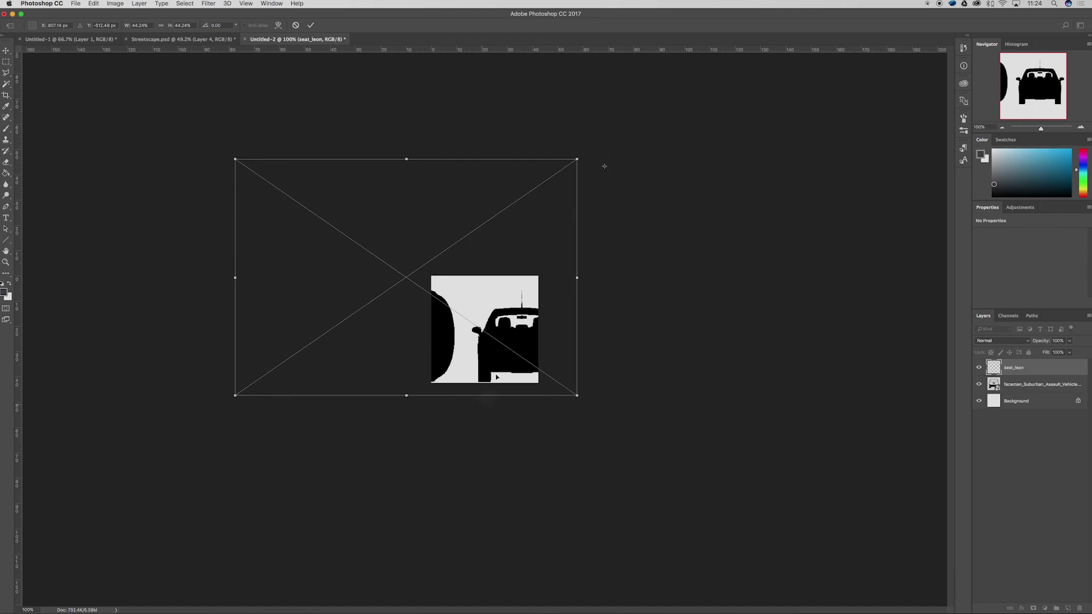
pyautogui.moveTo(494, 365); pyautogui.dragTo(459, 351)
pyautogui.press('Return')
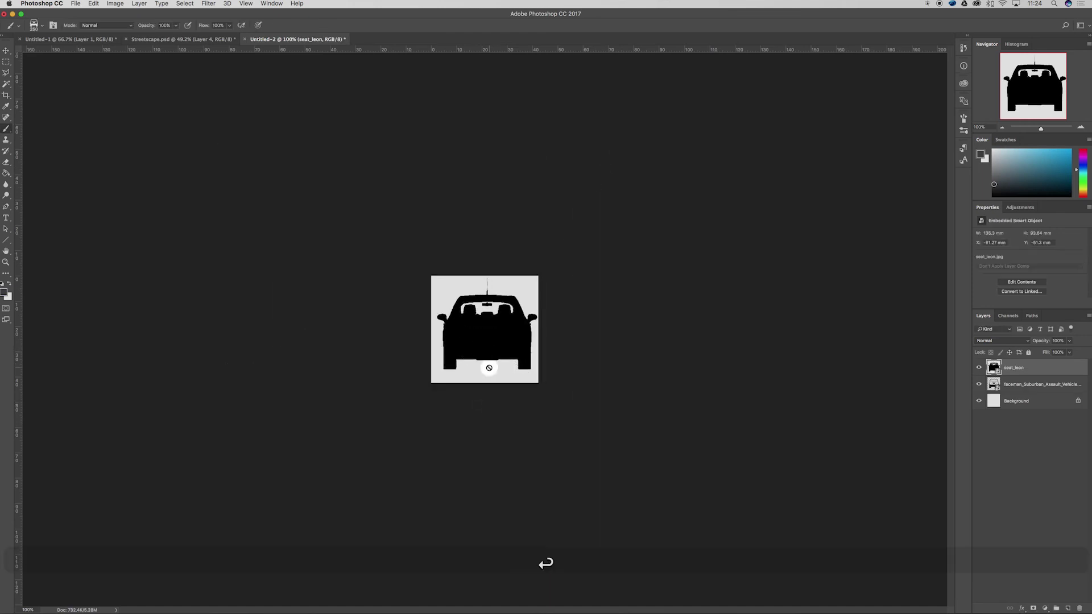
# Step: Define the enlarged car as a brush preset named 'Car Back'
pyautogui.click(115, 3)
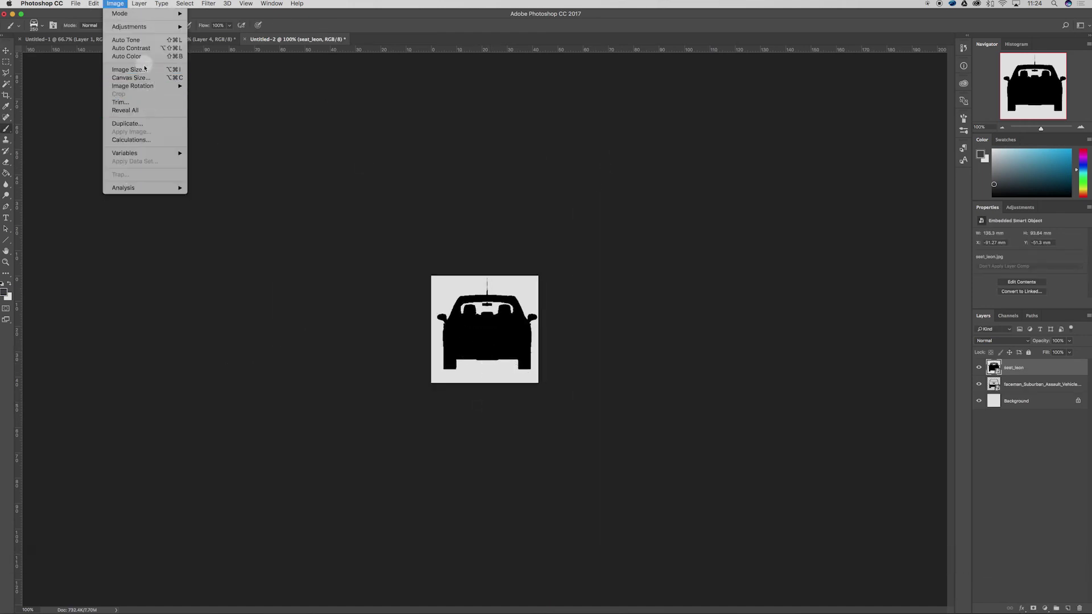
pyautogui.moveTo(93, 3)
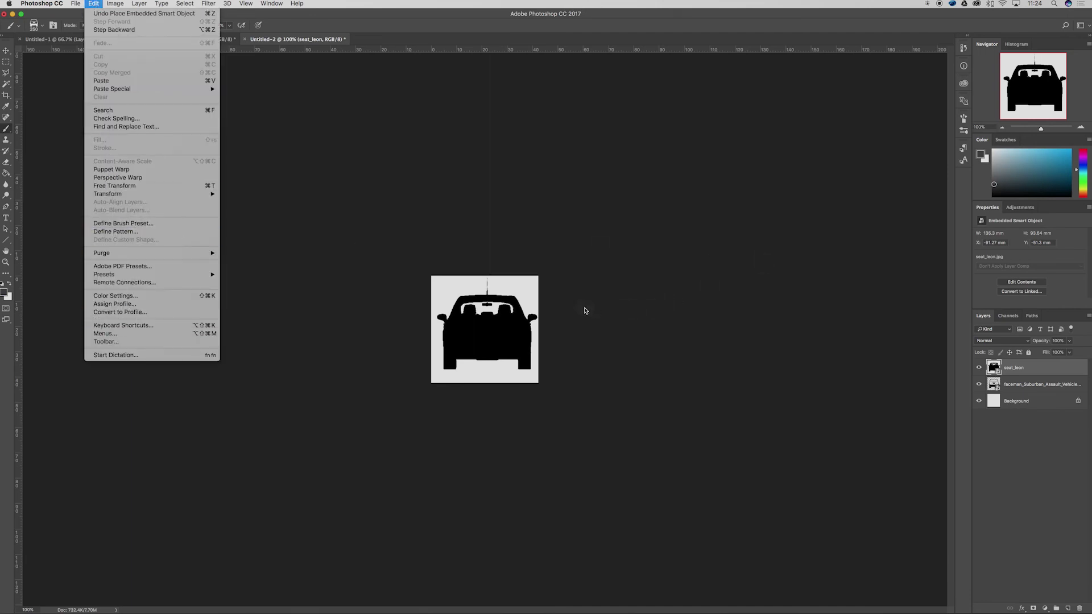
pyautogui.click(172, 223)
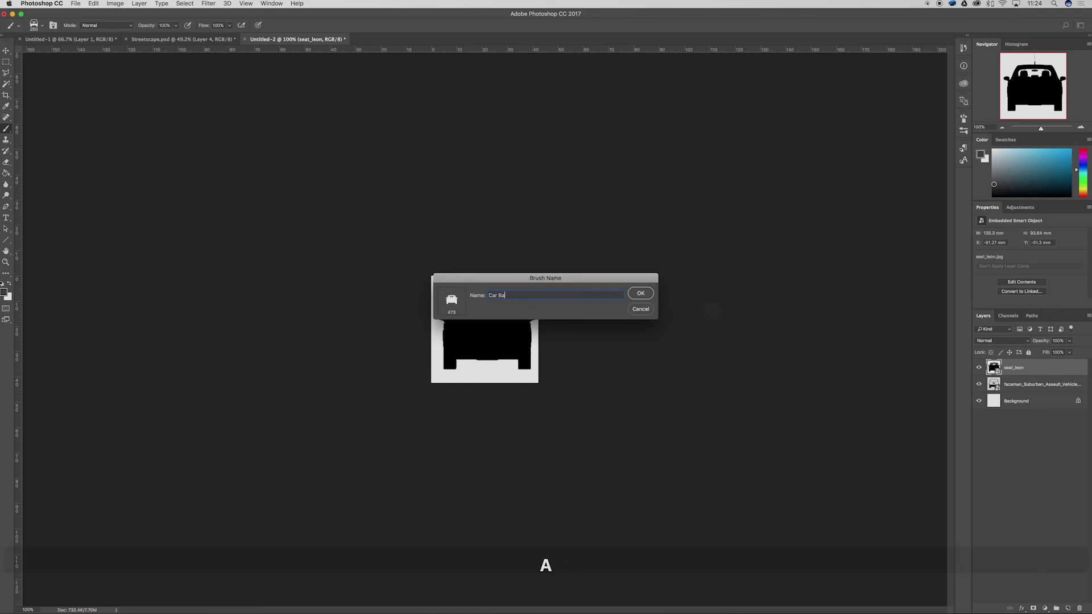
pyautogui.press('Return')
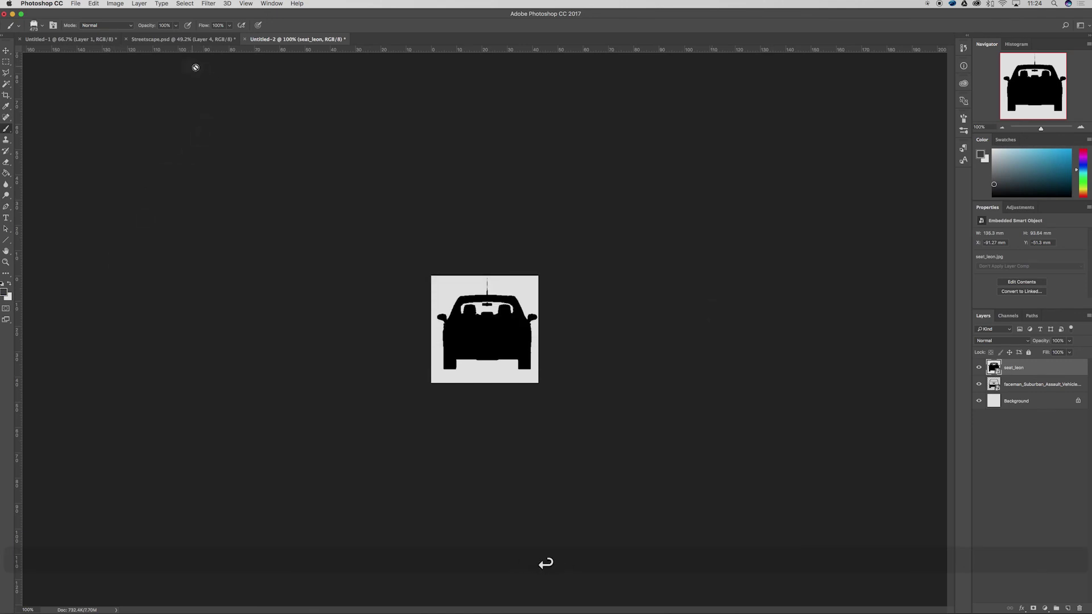
pyautogui.click(215, 39)
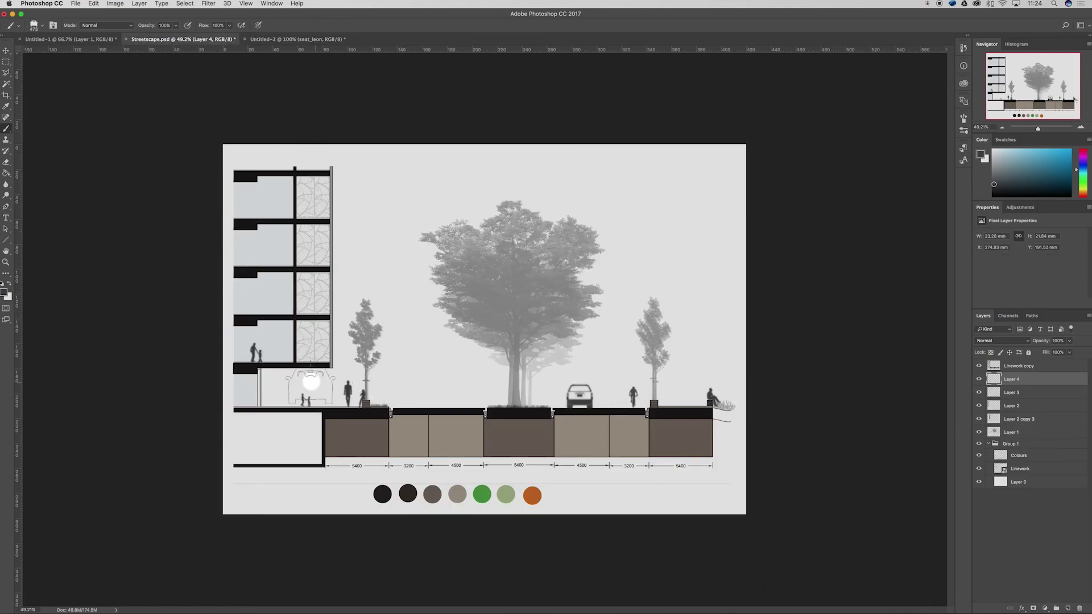
# Step: Stamp cars on the left road lane with a 300 px brush and fill the first one light grey
pyautogui.press('[')
pyautogui.press('[')
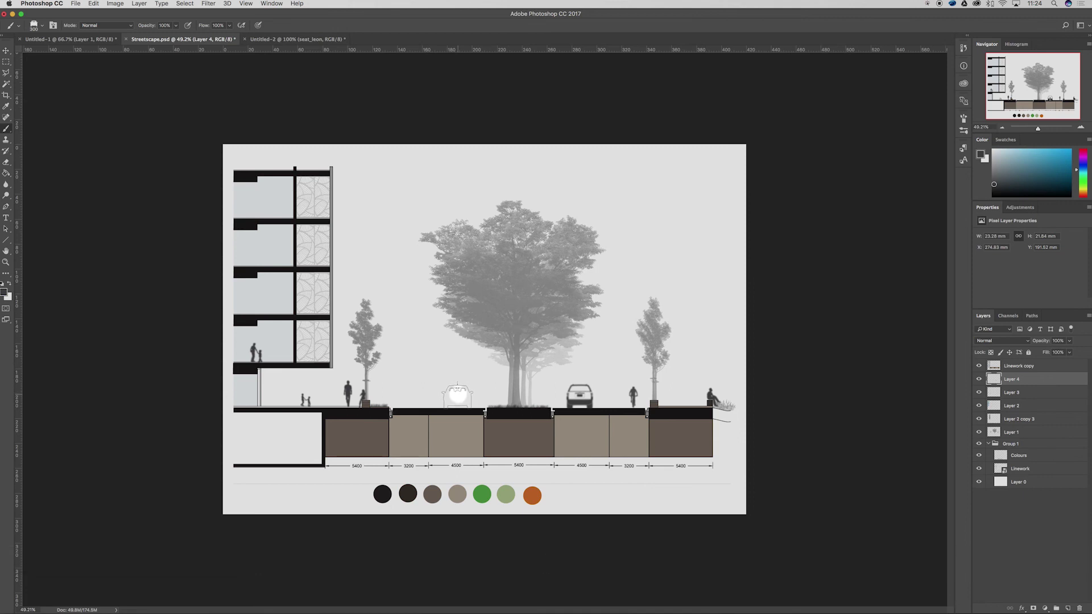
pyautogui.moveTo(304, 398); pyautogui.dragTo(493, 381)
pyautogui.press('m')
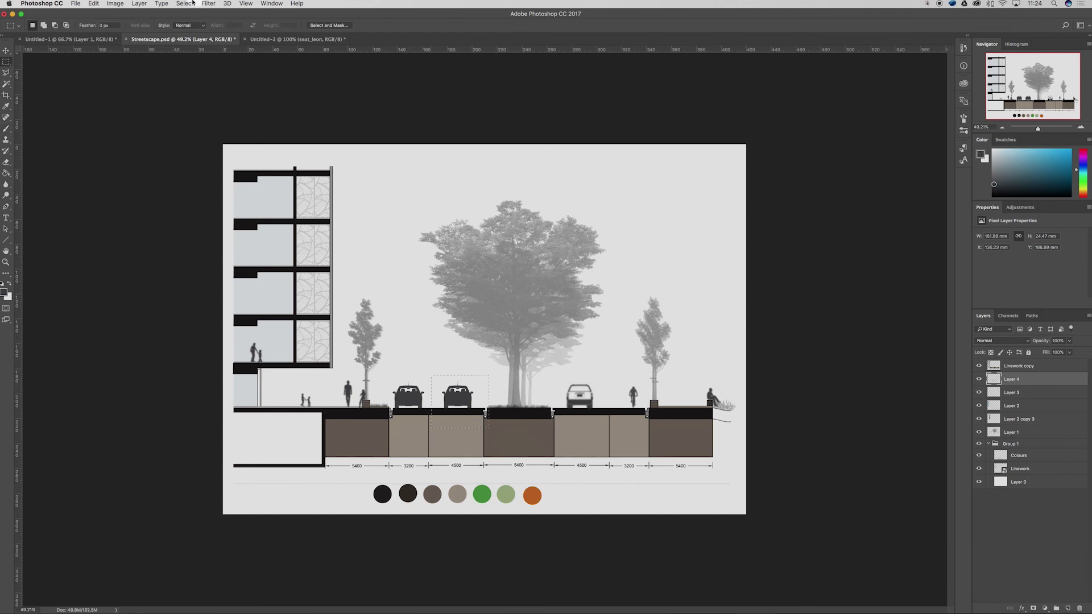
pyautogui.press('super+d')
pyautogui.moveTo(381, 372); pyautogui.dragTo(431, 417)
pyautogui.press('g')
pyautogui.click(409, 396)
pyautogui.press('super+d')
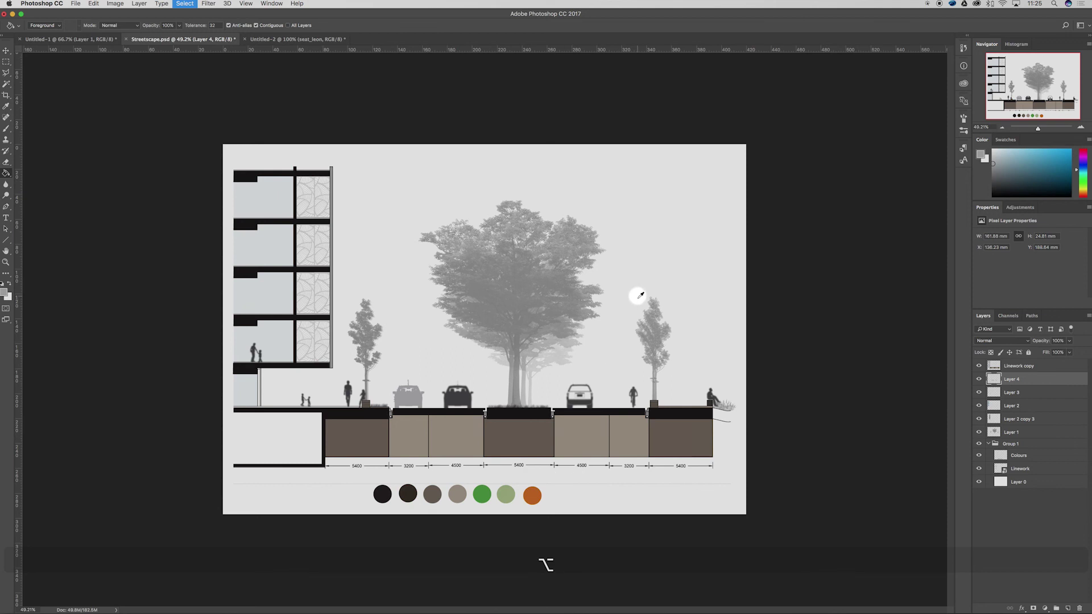
pyautogui.scroll(-1, 631, 296)
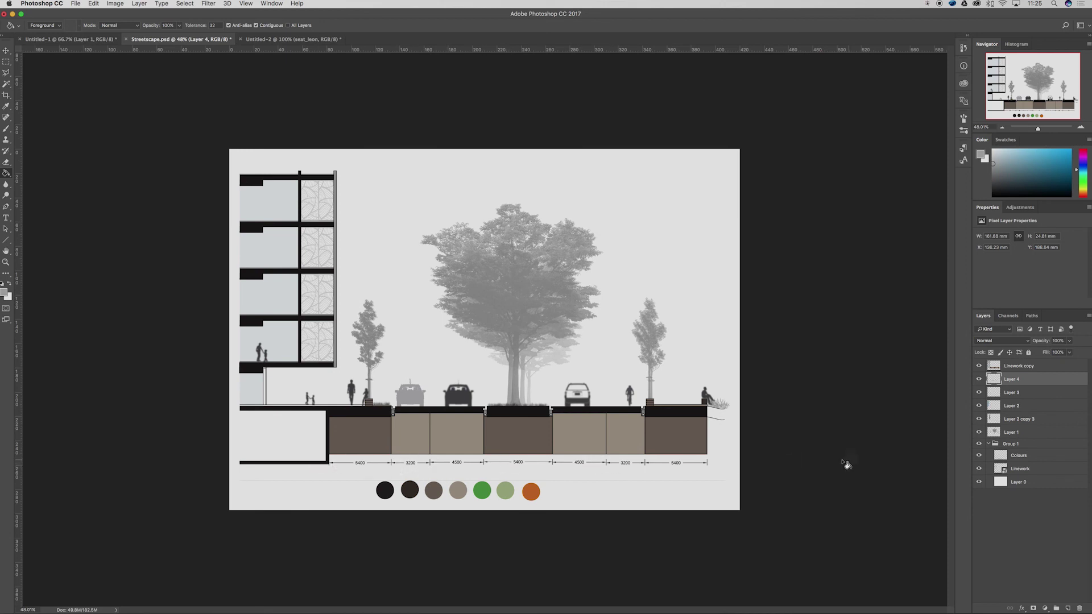
pyautogui.click(1066, 606)
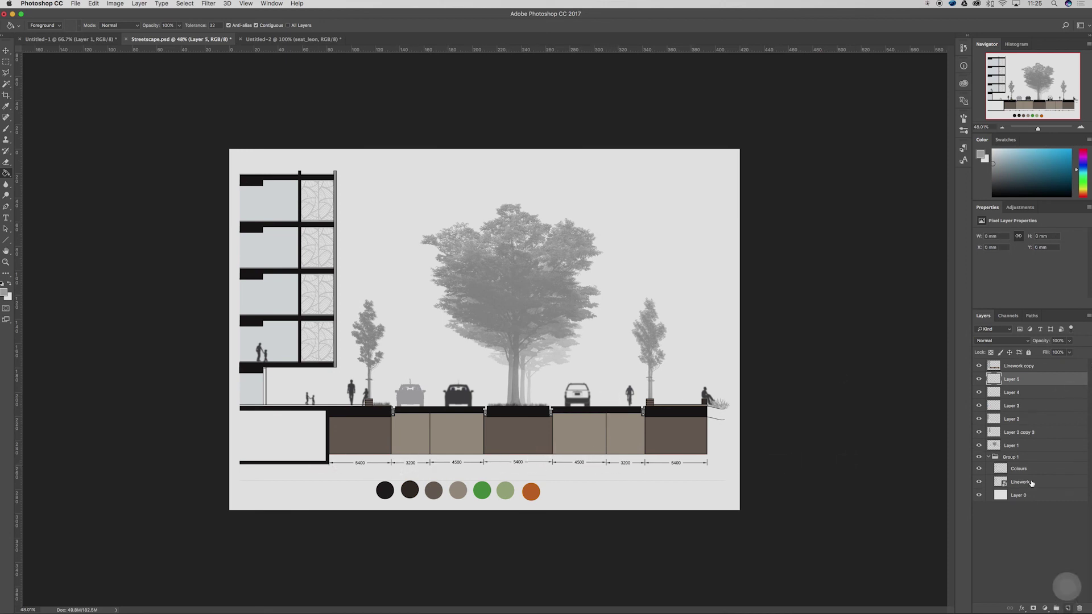
# Step: Move the new Layer 5 above Linework copy in the layer stack
pyautogui.doubleClick(1018, 364)
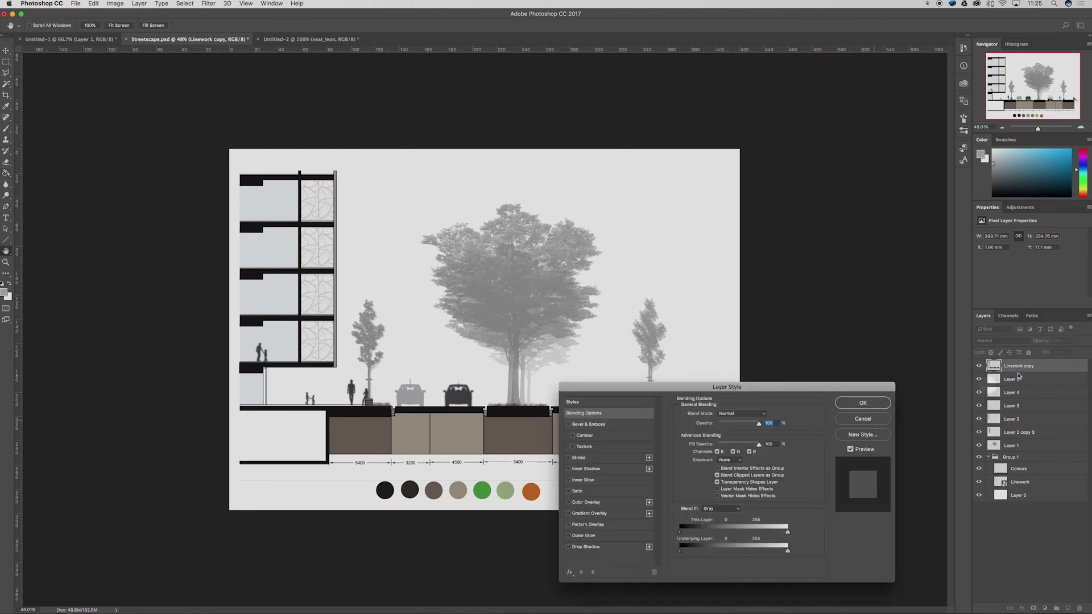
pyautogui.press('Return')
pyautogui.moveTo(1011, 379); pyautogui.dragTo(1007, 370)
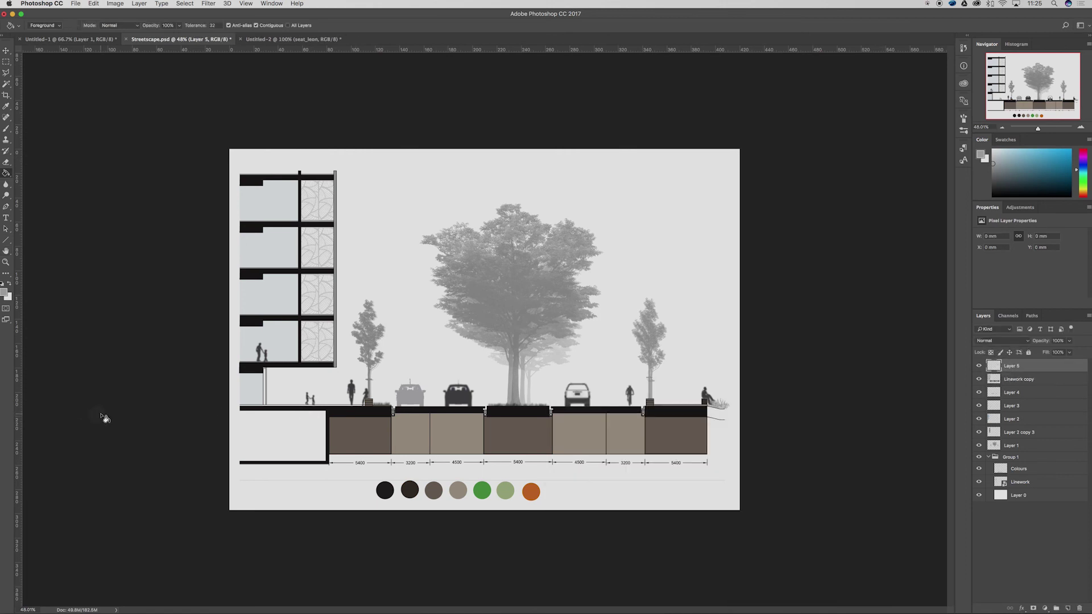
# Step: With the up-arrow brush in white, stamp an up-arrow in the 4500 lane
pyautogui.press('b')
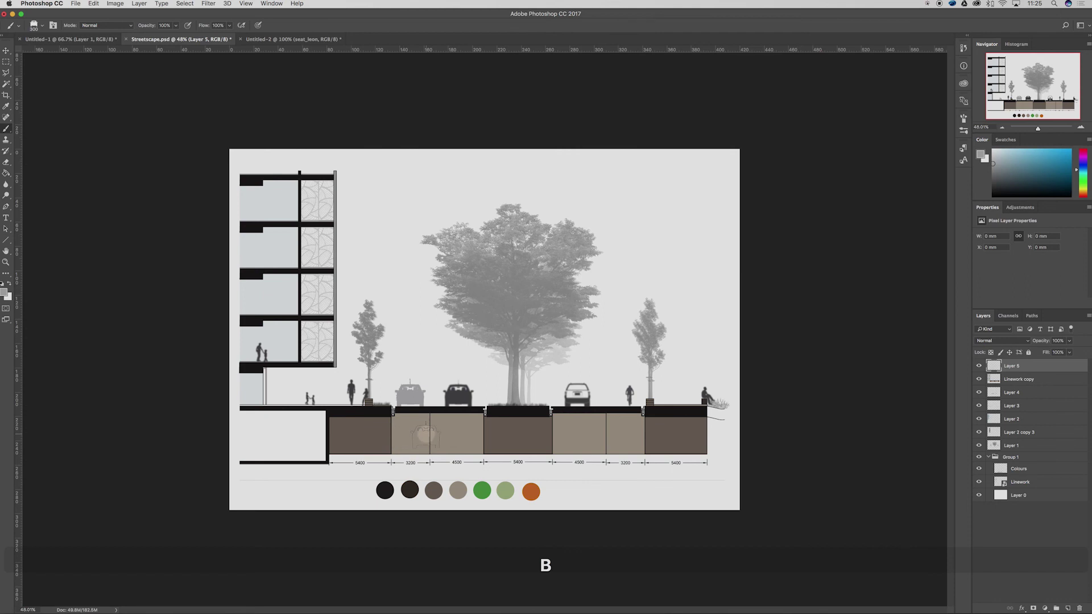
pyautogui.rightClick(423, 432)
pyautogui.click(498, 531)
pyautogui.click(776, 455)
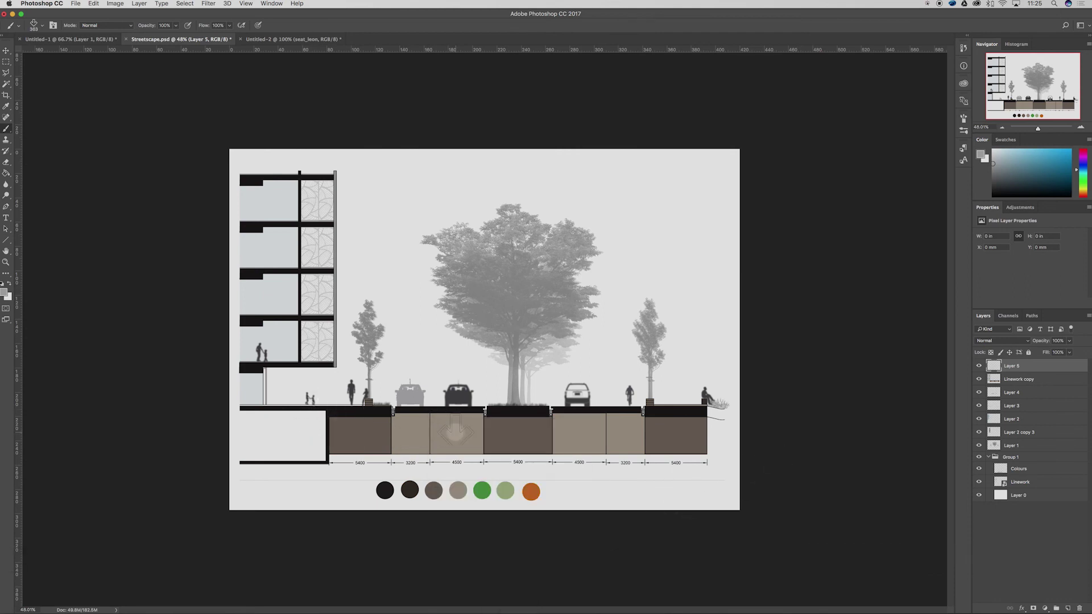
pyautogui.rightClick(588, 435)
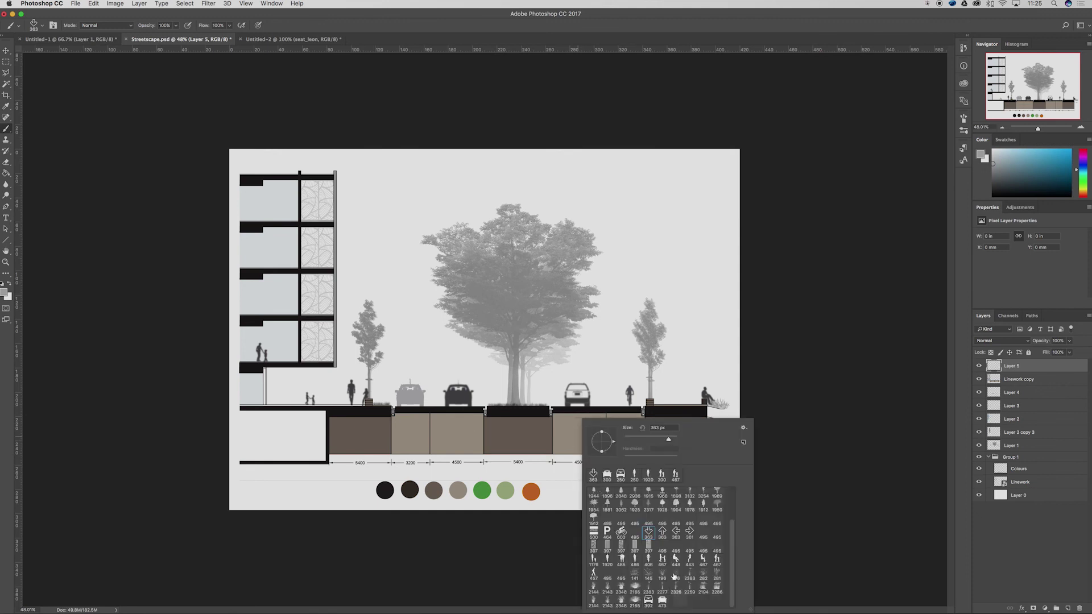
pyautogui.click(663, 532)
pyautogui.click(866, 334)
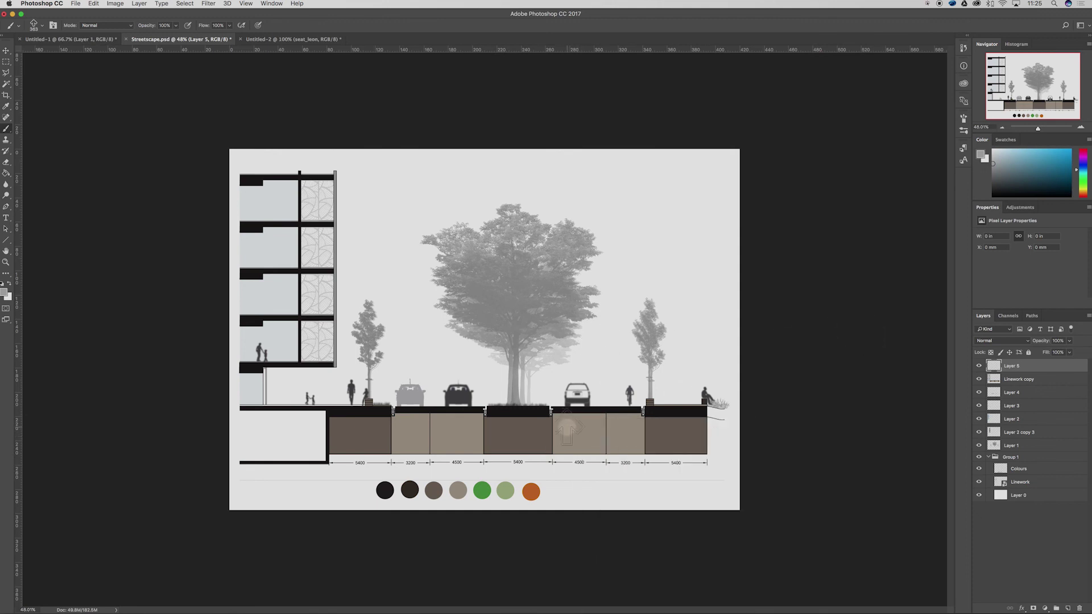
pyautogui.click(993, 150)
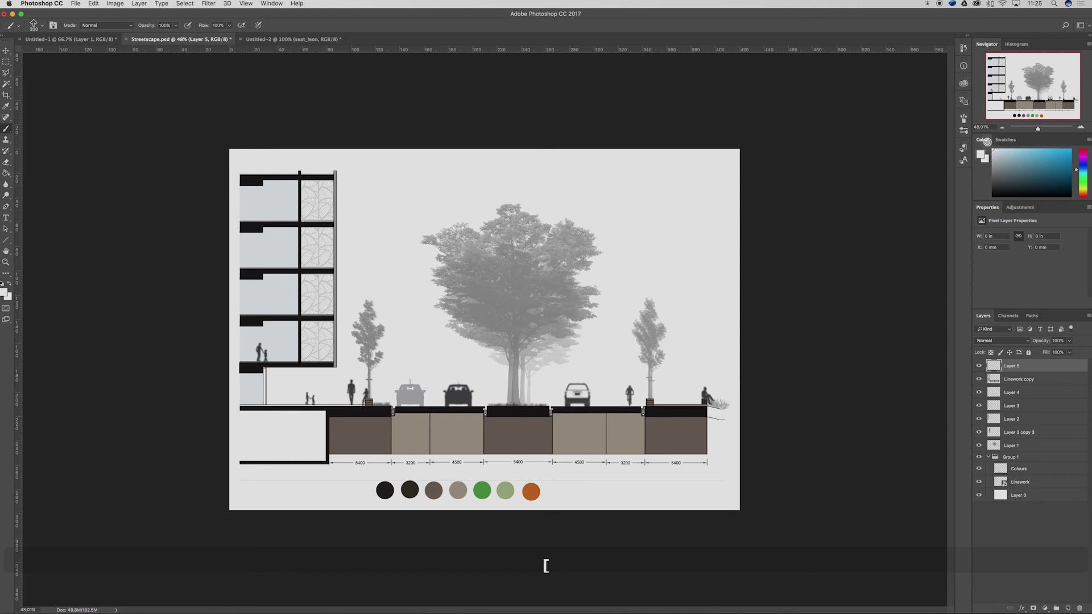
pyautogui.click(577, 434)
# Step: Stamp a white down-arrow at 200 px in the left 4500 lane
pyautogui.rightClick(439, 436)
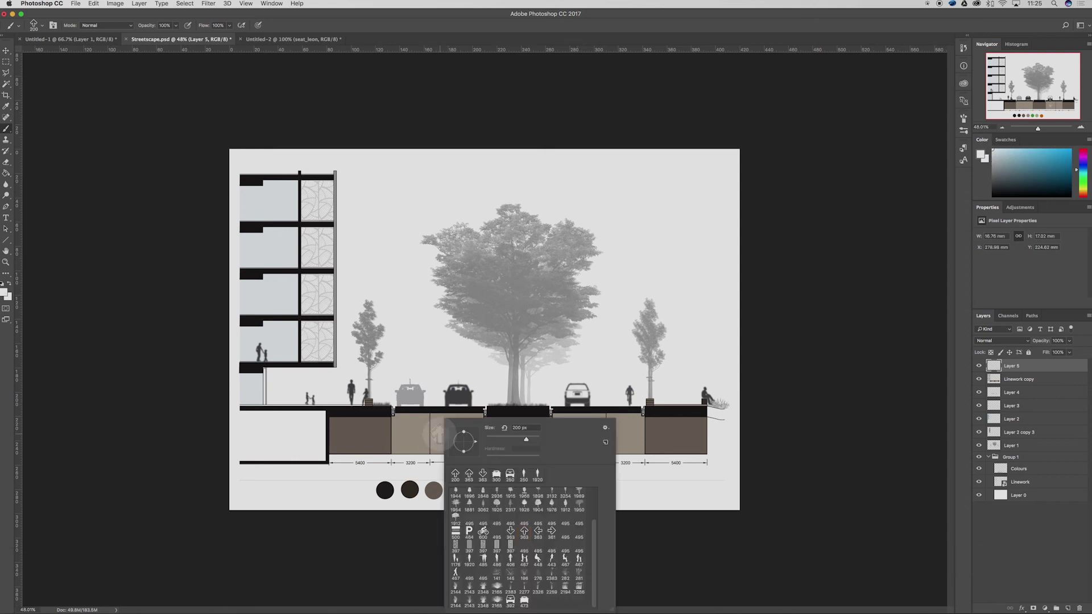
pyautogui.click(510, 533)
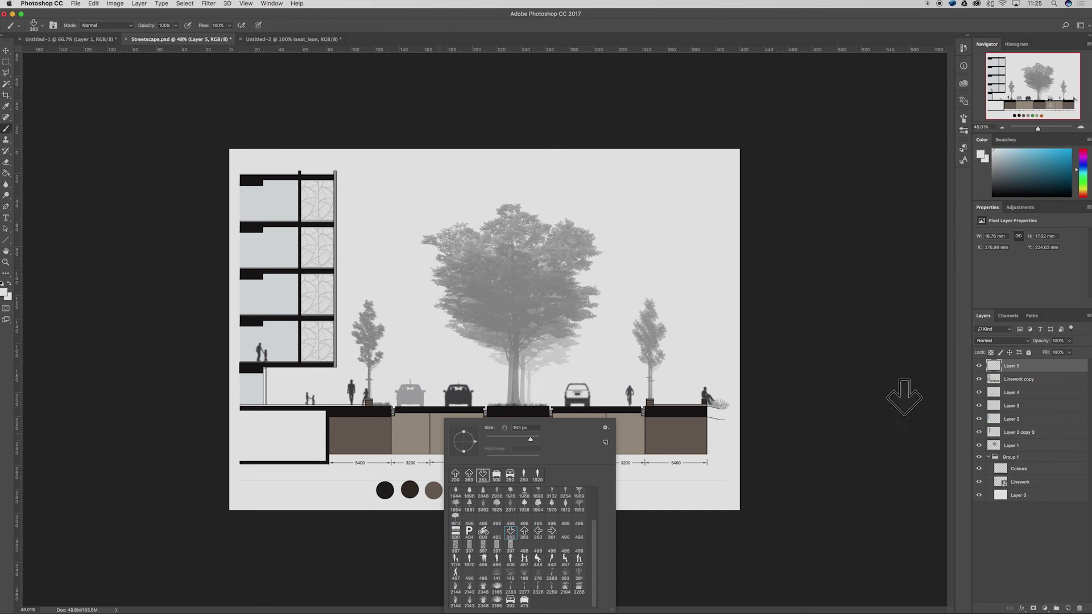
pyautogui.click(161, 371)
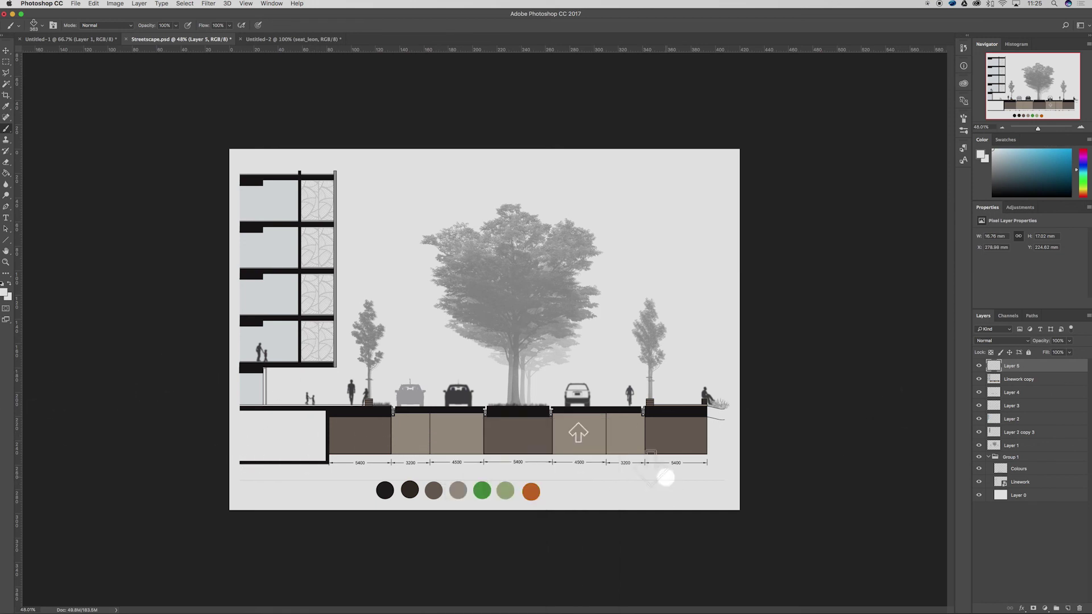
pyautogui.press('[')
pyautogui.press('[')
pyautogui.click(456, 431)
# Step: Stamp white bicycles at 250 px in the right and left 3200 lanes
pyautogui.rightClick(627, 418)
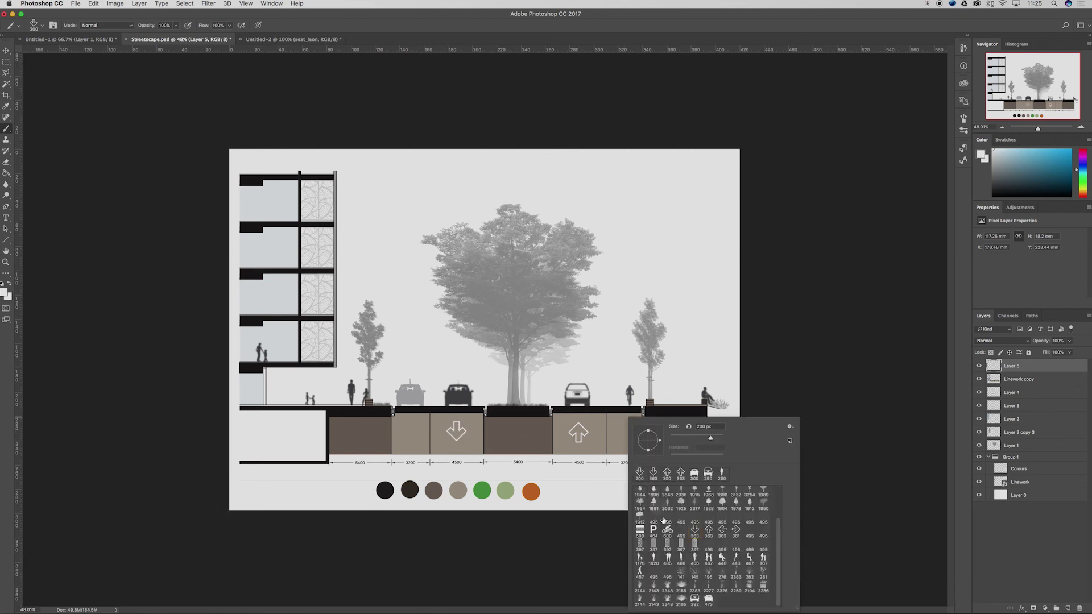
pyautogui.click(669, 529)
pyautogui.click(793, 310)
pyautogui.press('[')
pyautogui.click(626, 437)
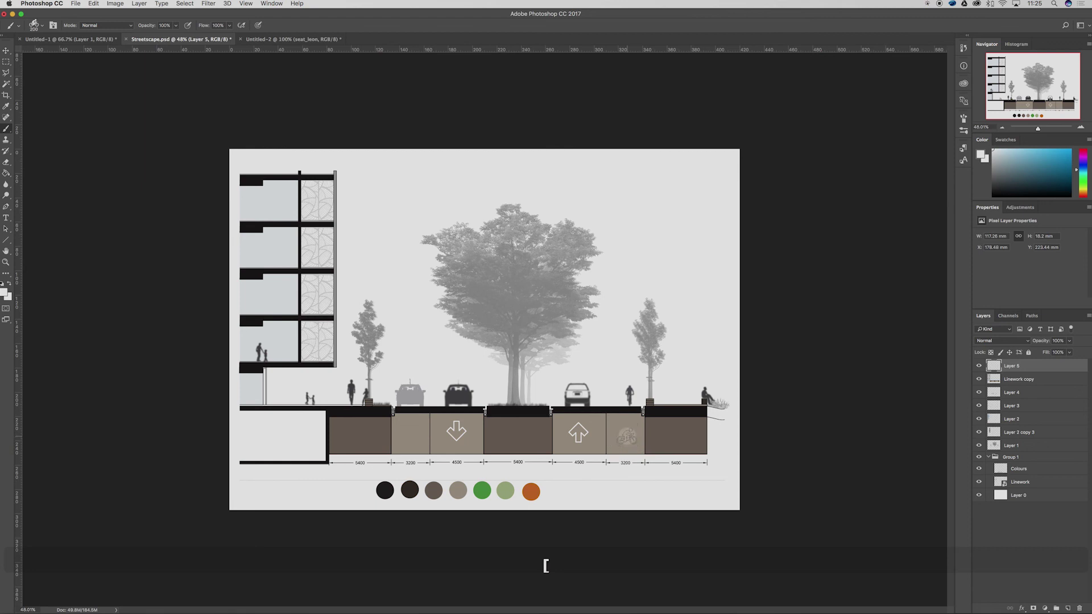
pyautogui.click(627, 437)
pyautogui.click(410, 437)
# Step: Stamp a white P parking symbol at 250 px above the left bicycle
pyautogui.rightClick(474, 419)
pyautogui.click(502, 532)
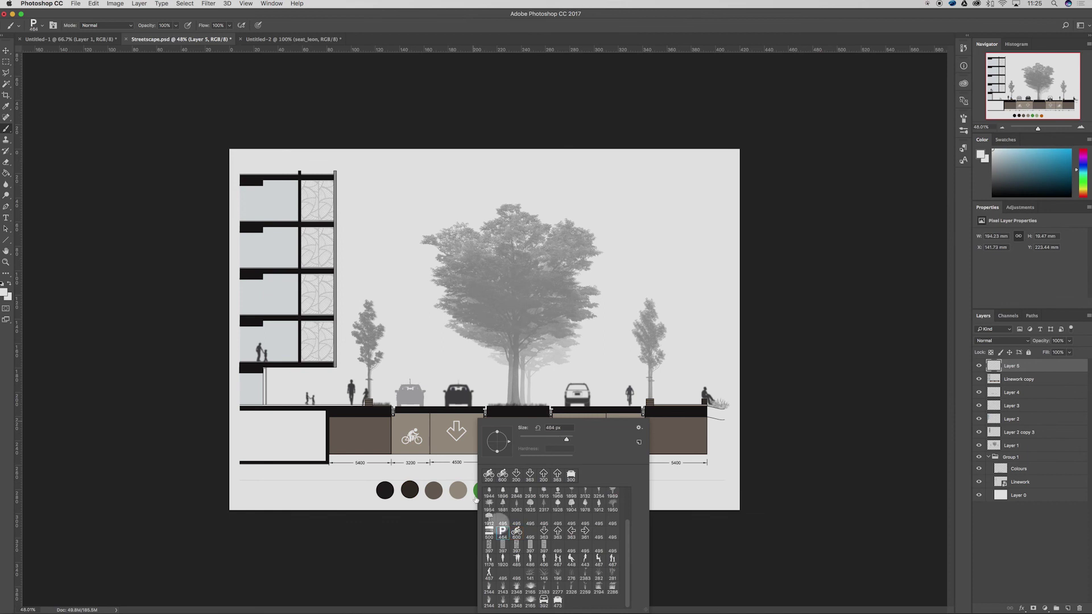
pyautogui.click(152, 361)
pyautogui.press('[')
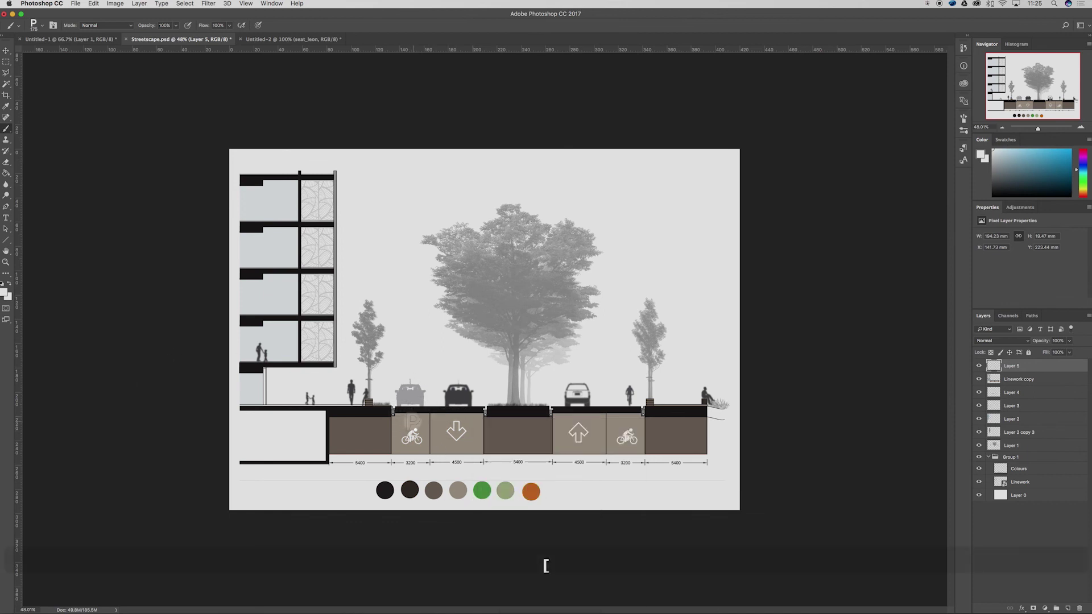
pyautogui.click(410, 422)
# Step: Stamp a white P above the right bicycle and hide the Colours swatch row
pyautogui.click(627, 420)
pyautogui.rightClick(543, 384)
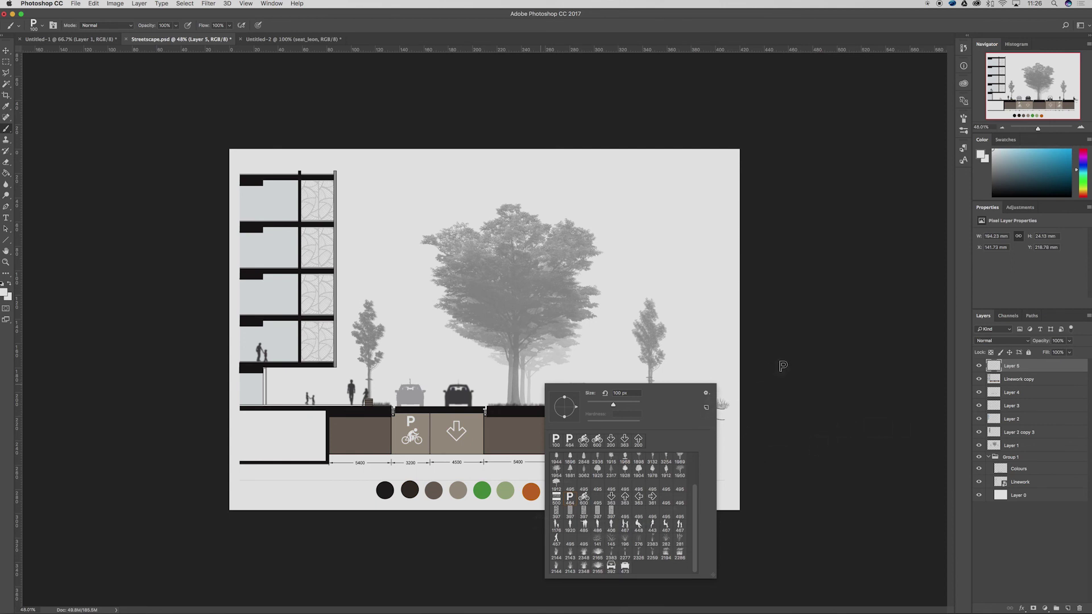
pyautogui.click(784, 366)
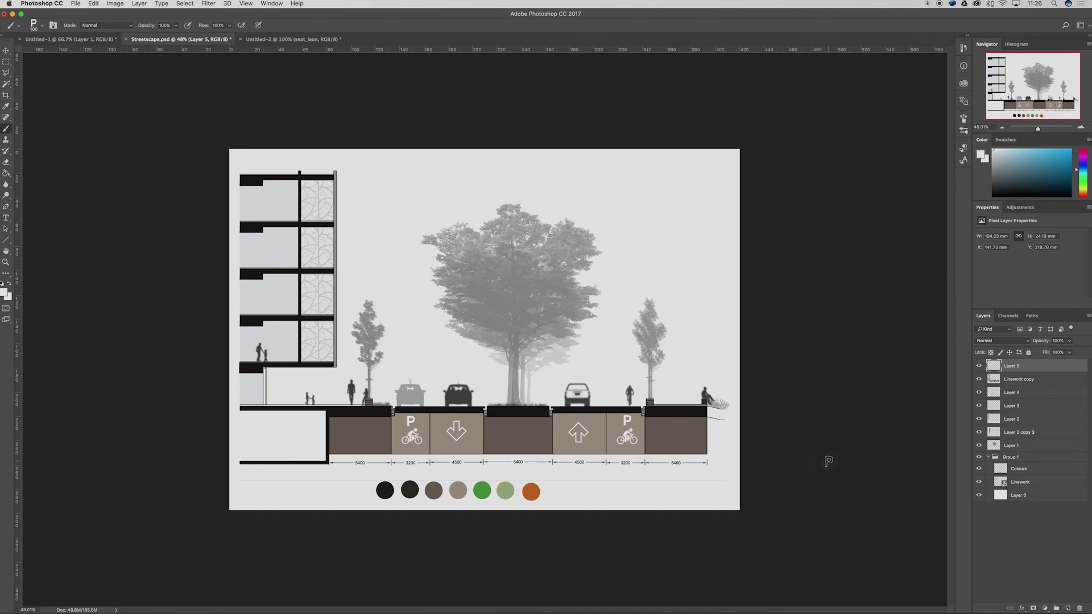
pyautogui.click(979, 469)
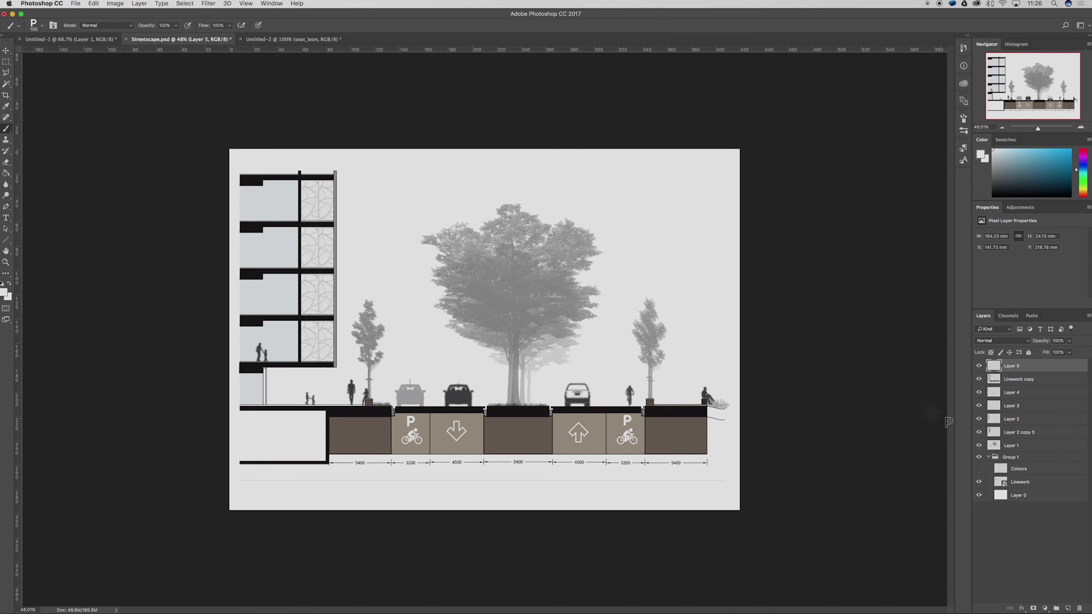
# Step: Select Layer 1 and show the Adjustments panel beside Properties
pyautogui.click(996, 446)
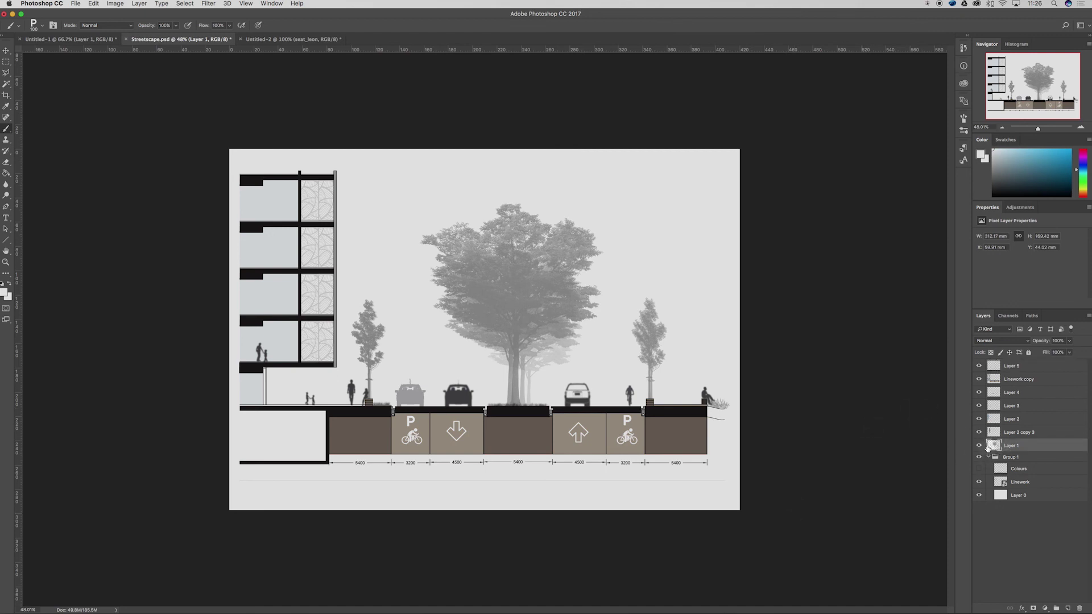
pyautogui.click(1019, 207)
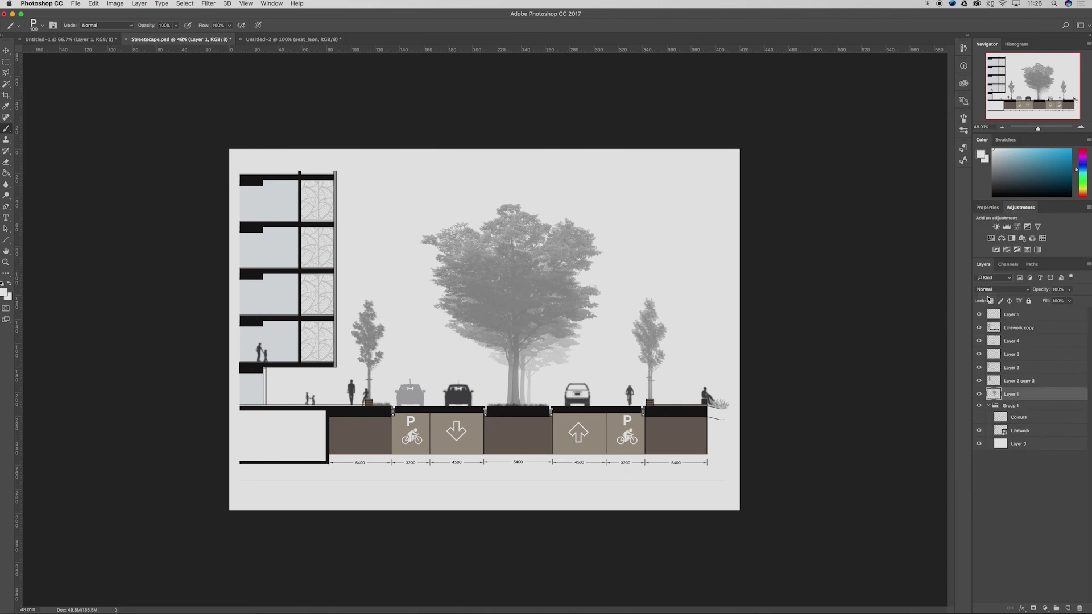